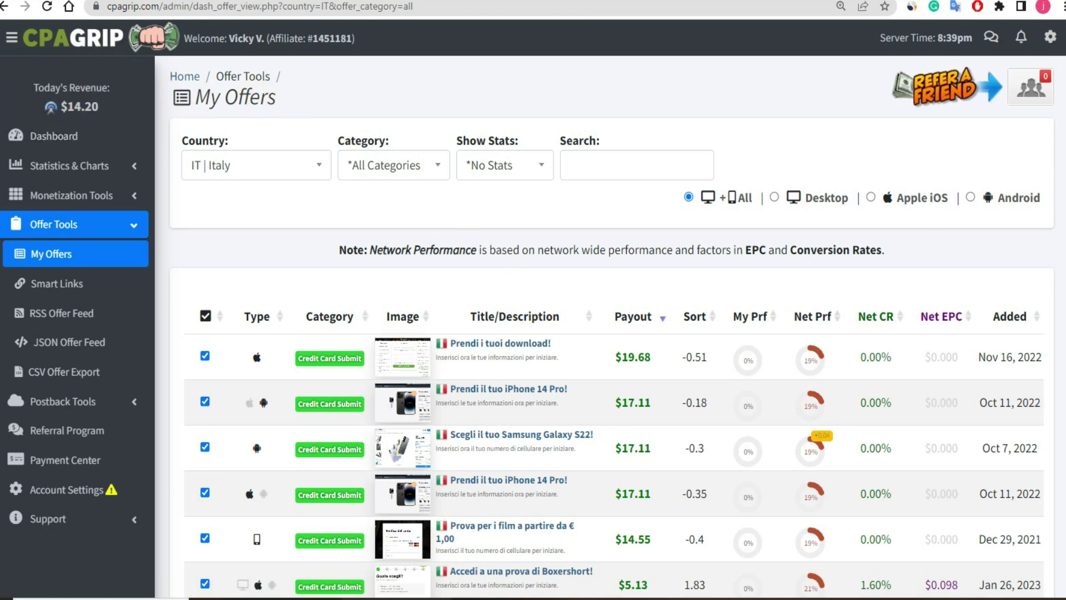
# - Look through the countries offered by the offer list's country filter and examine the listed Italian offers
pyautogui.click(143, 36)
pyautogui.click(315, 166)
pyautogui.scroll(10, 239, 281)
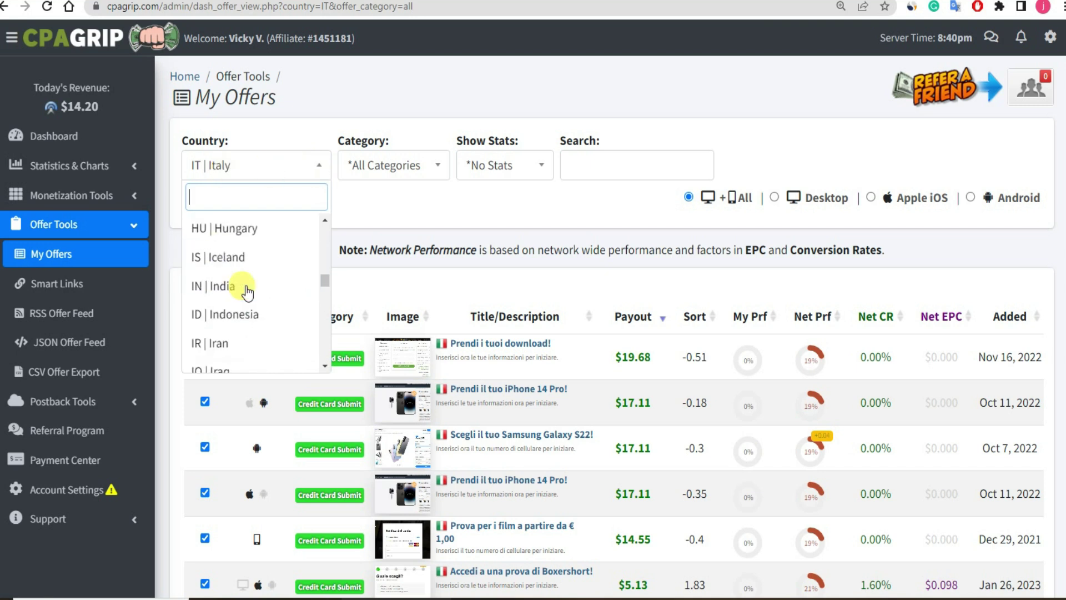
pyautogui.moveTo(325, 272); pyautogui.dragTo(319, 221)
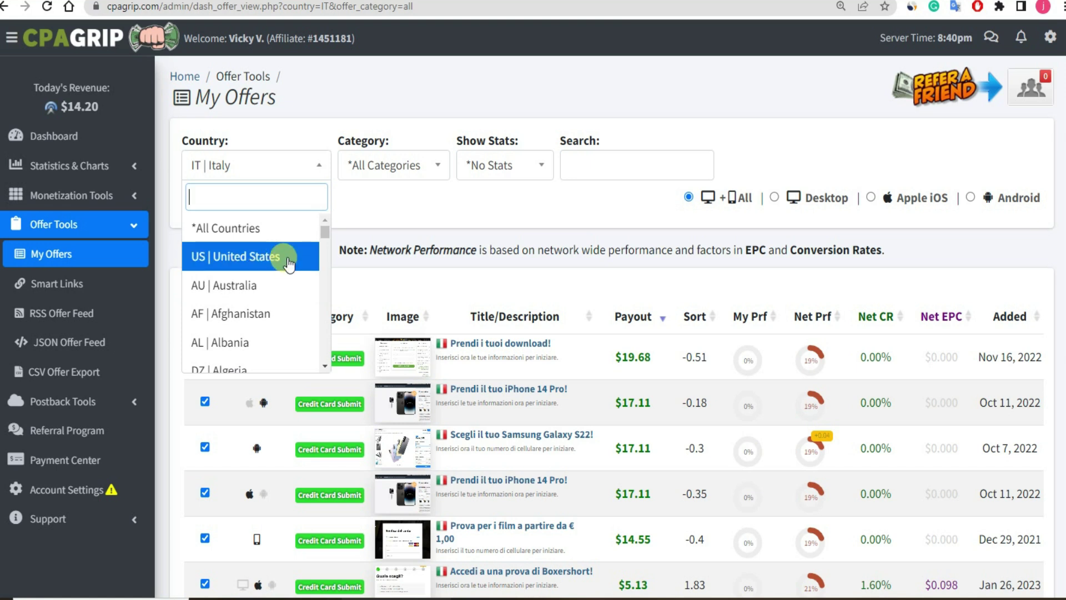
pyautogui.moveTo(325, 234); pyautogui.dragTo(326, 343)
pyautogui.click(348, 131)
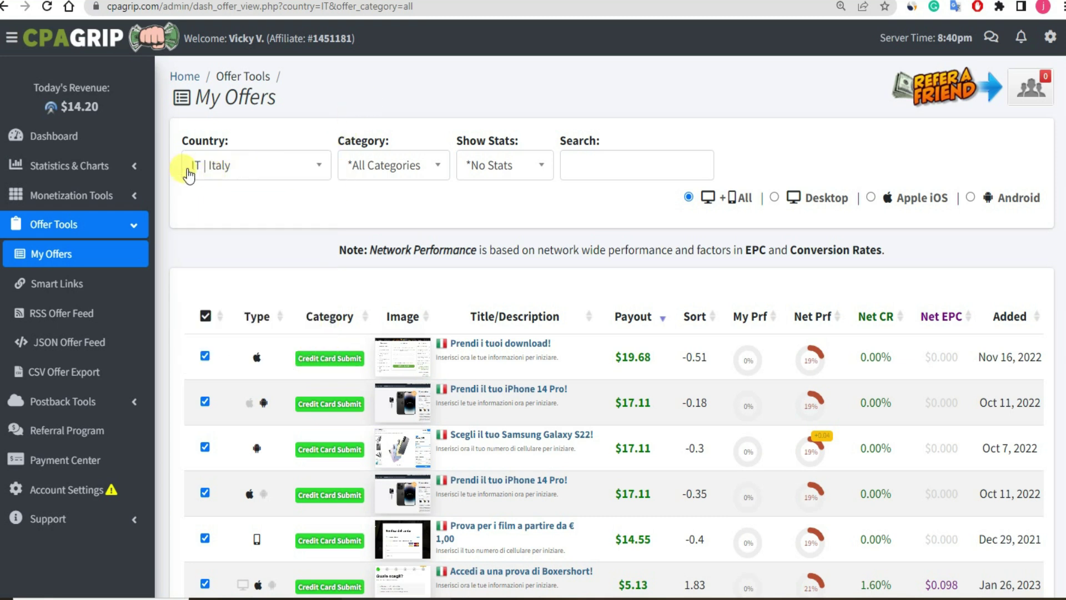
pyautogui.scroll(-3, 472, 344)
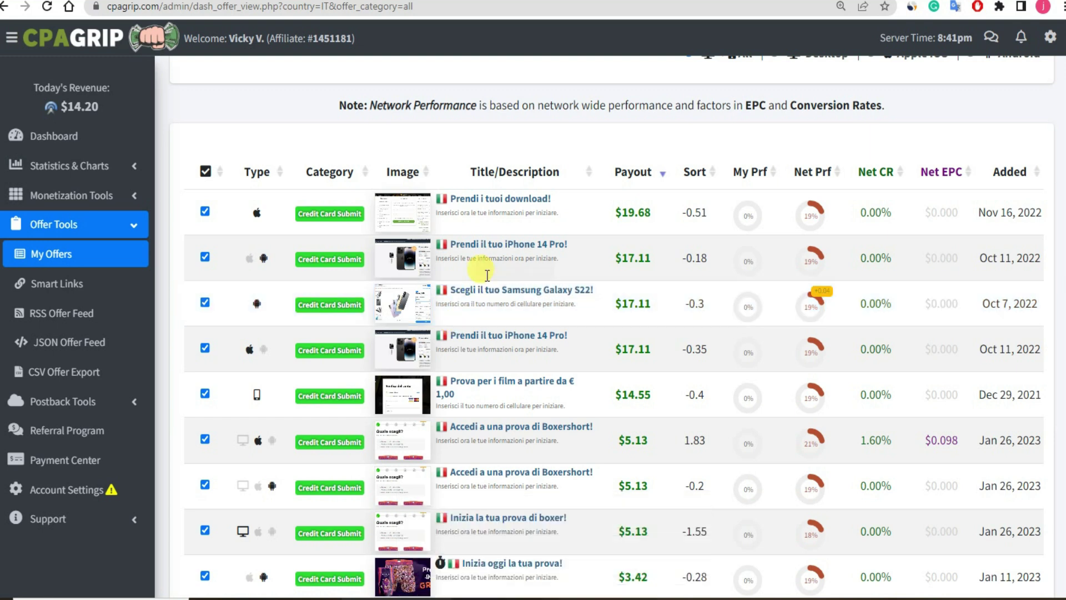
pyautogui.scroll(1, 485, 221)
pyautogui.scroll(1, 485, 222)
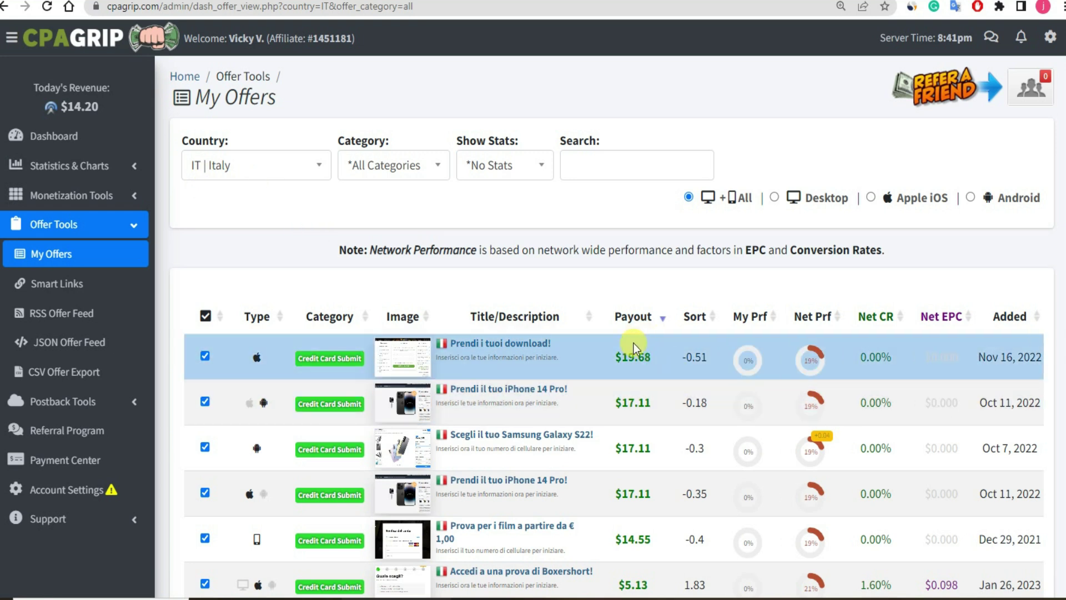
# - Collapse the navigation sidebar and review the payouts of the Italian offers
pyautogui.click(11, 37)
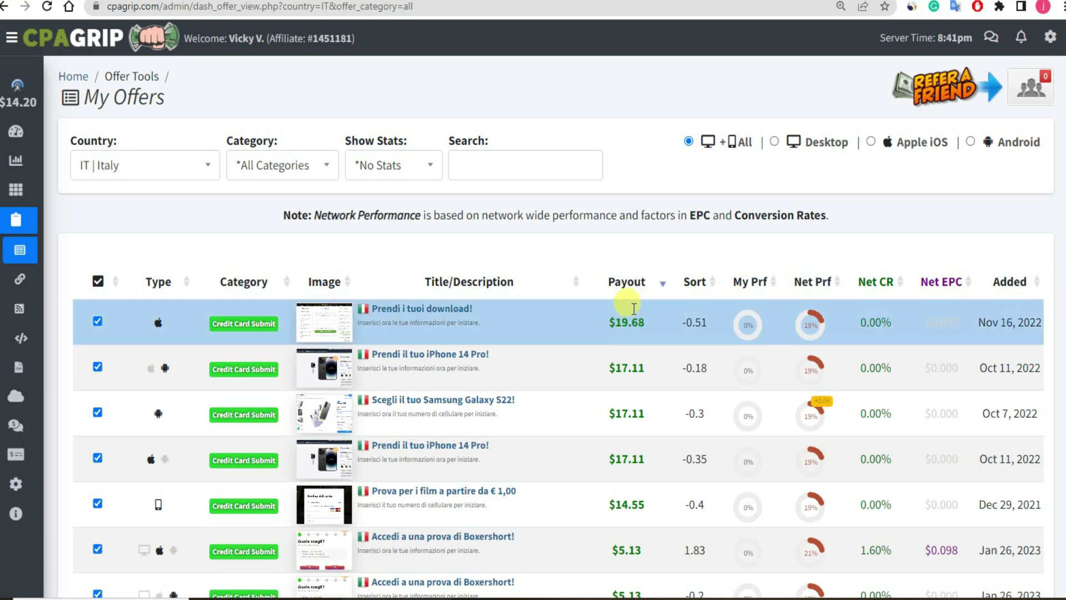
pyautogui.scroll(-1, 634, 291)
pyautogui.scroll(-1, 635, 291)
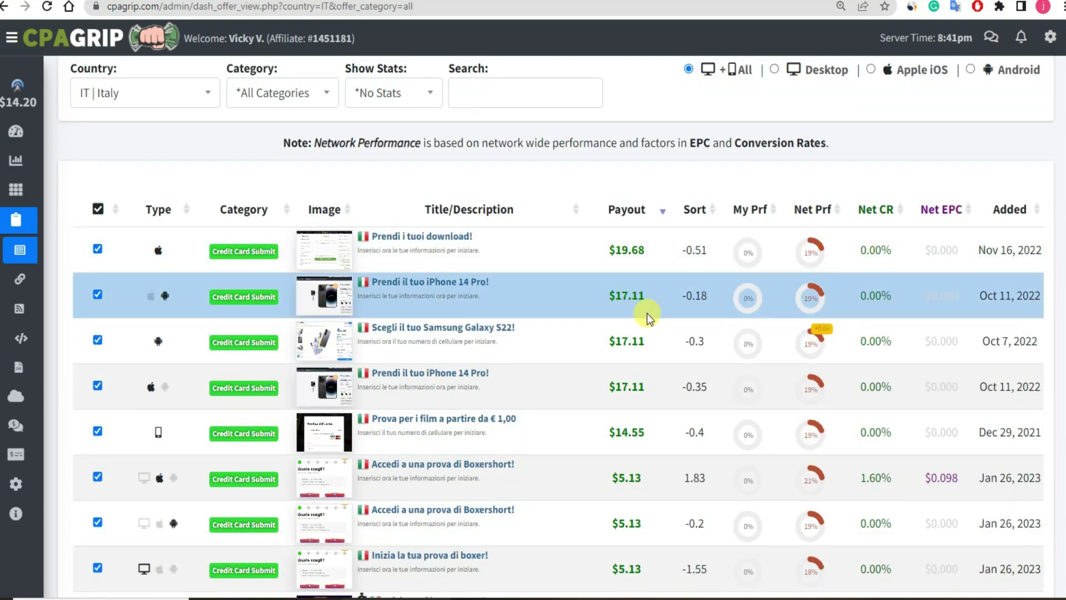
pyautogui.scroll(-1, 648, 313)
pyautogui.scroll(-1, 642, 333)
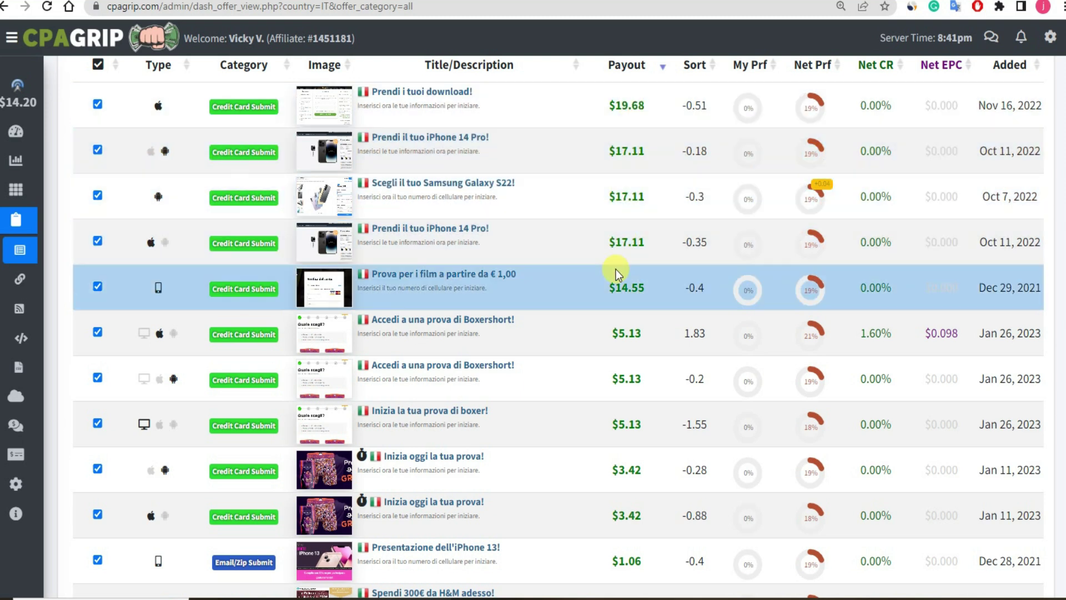
pyautogui.scroll(4, 615, 268)
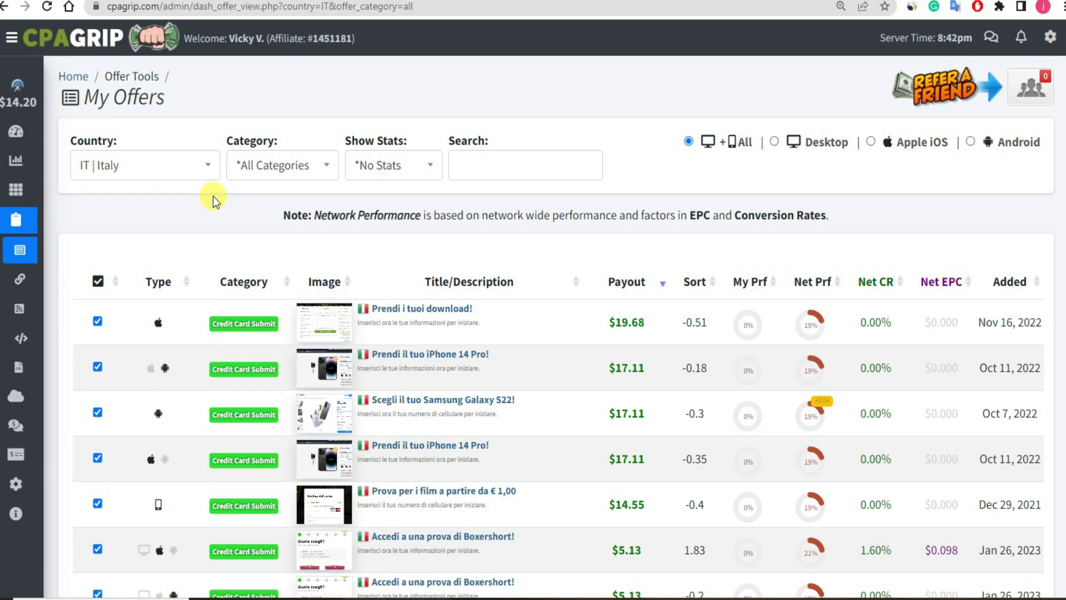
pyautogui.click(209, 173)
pyautogui.scroll(-3, 178, 289)
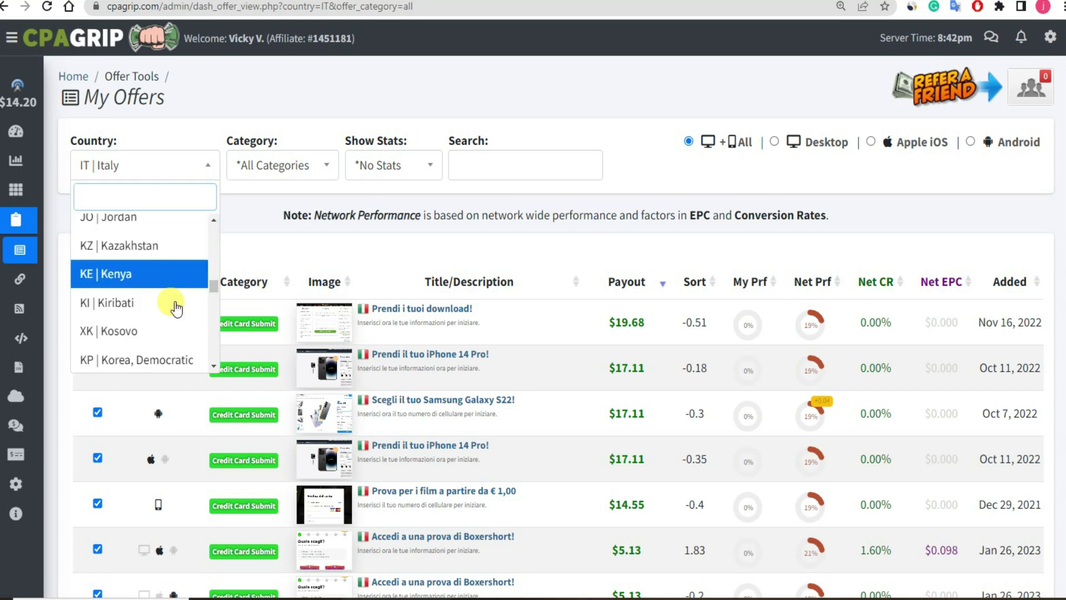
pyautogui.scroll(-5, 161, 299)
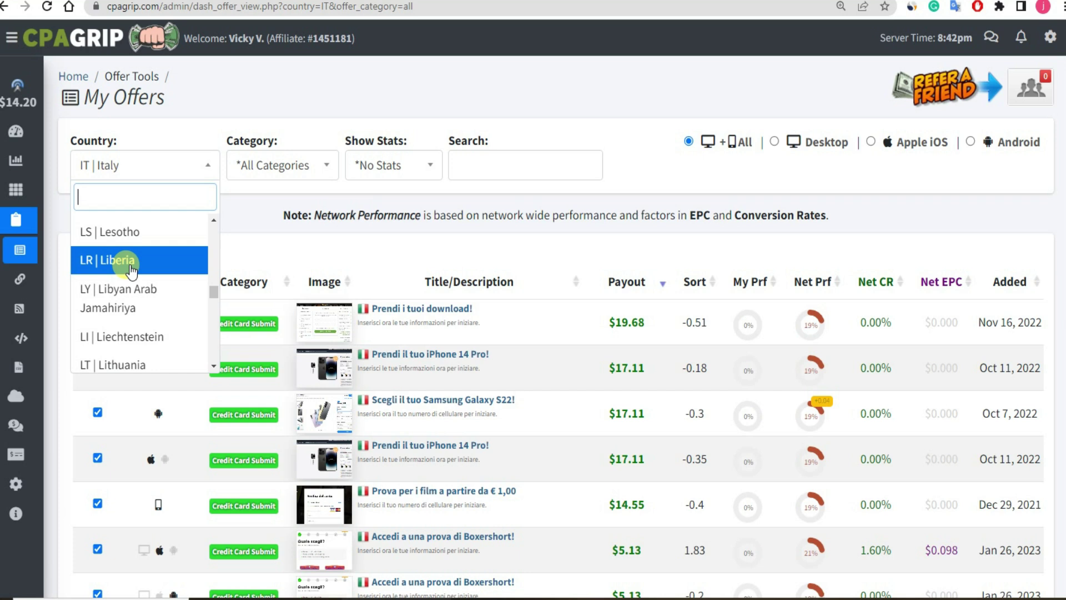
pyautogui.click(358, 94)
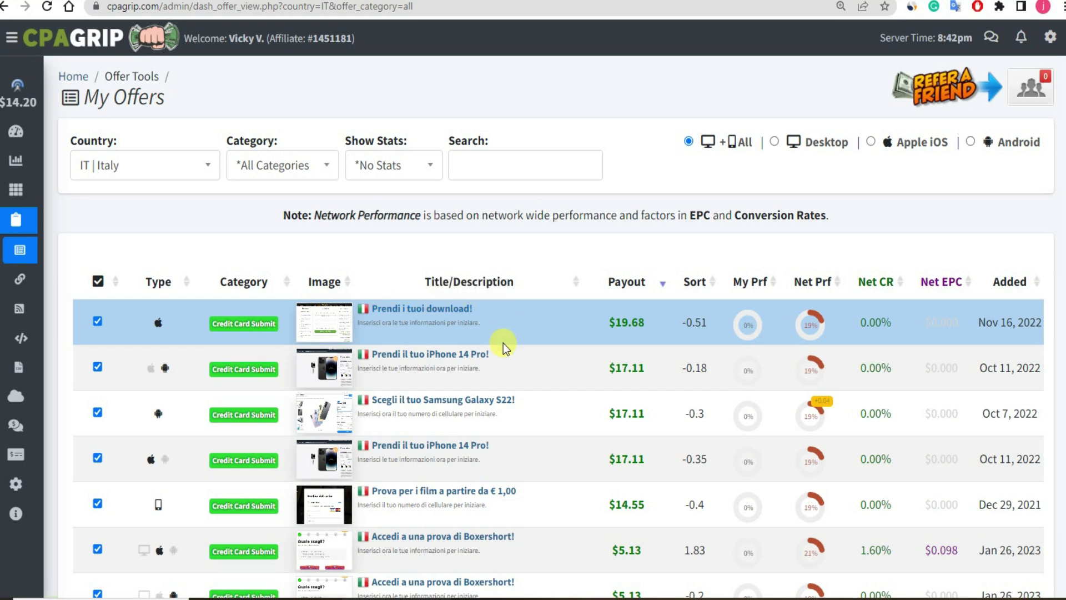
# - Open the details of the Android offer "Scegli il tuo Samsung Galaxy S22!" and check its payout
pyautogui.scroll(-3, 504, 342)
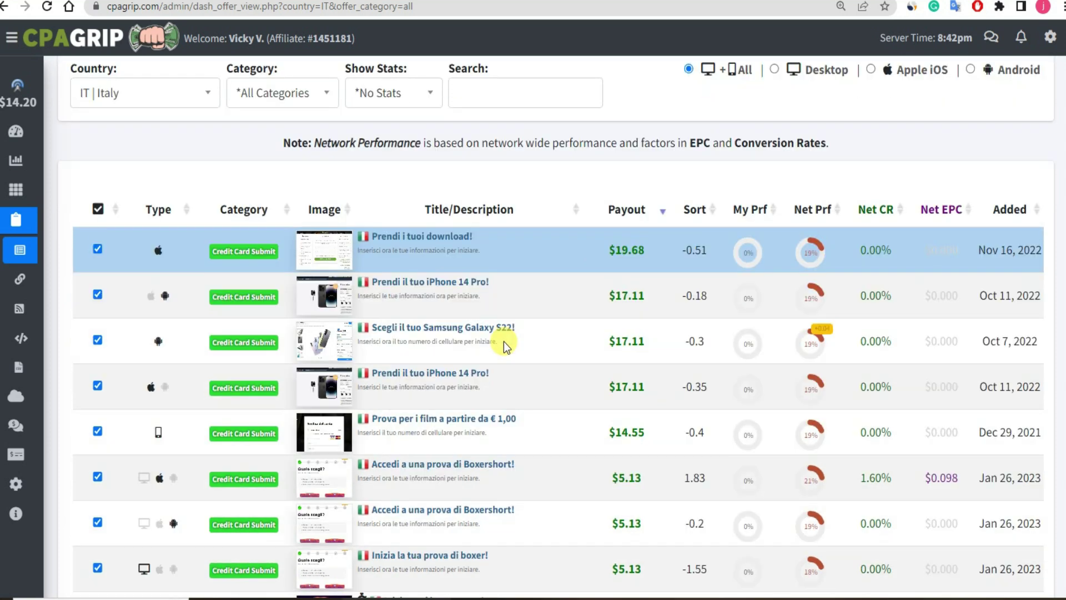
pyautogui.scroll(-3, 497, 325)
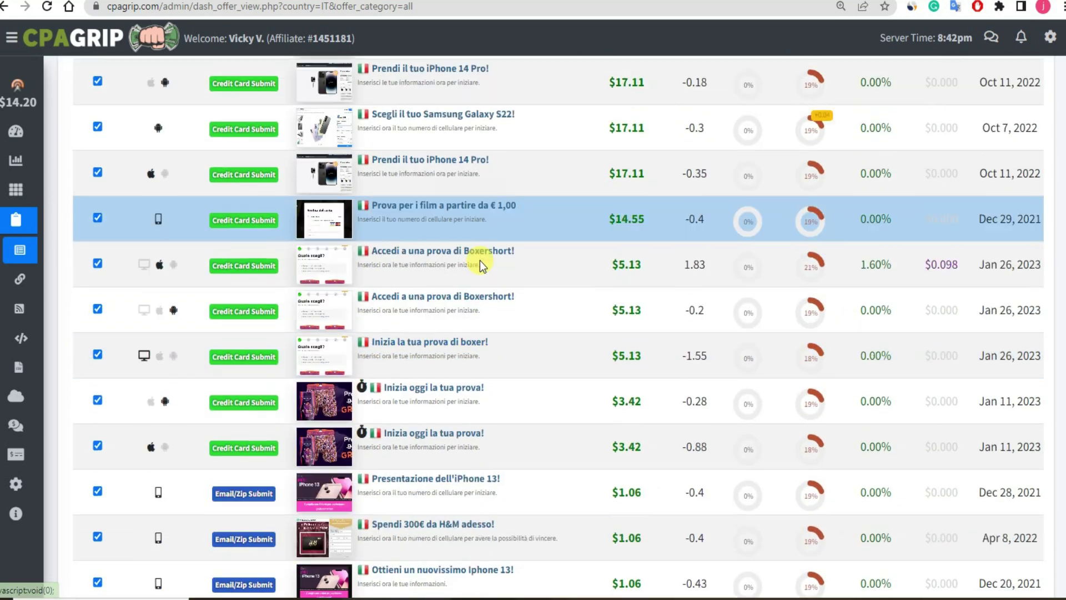
pyautogui.scroll(2, 480, 267)
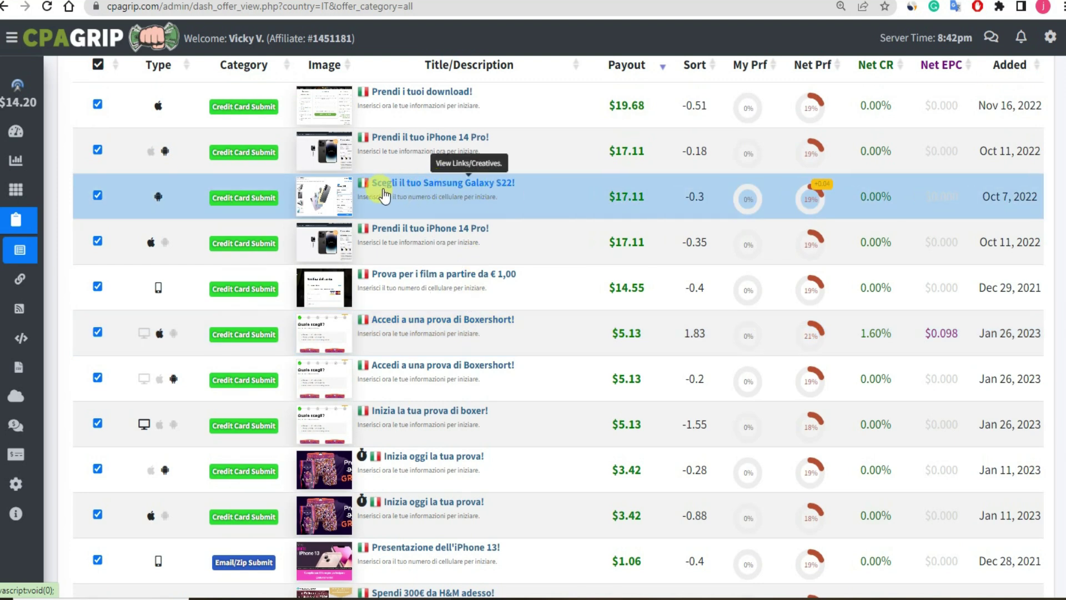
pyautogui.click(486, 189)
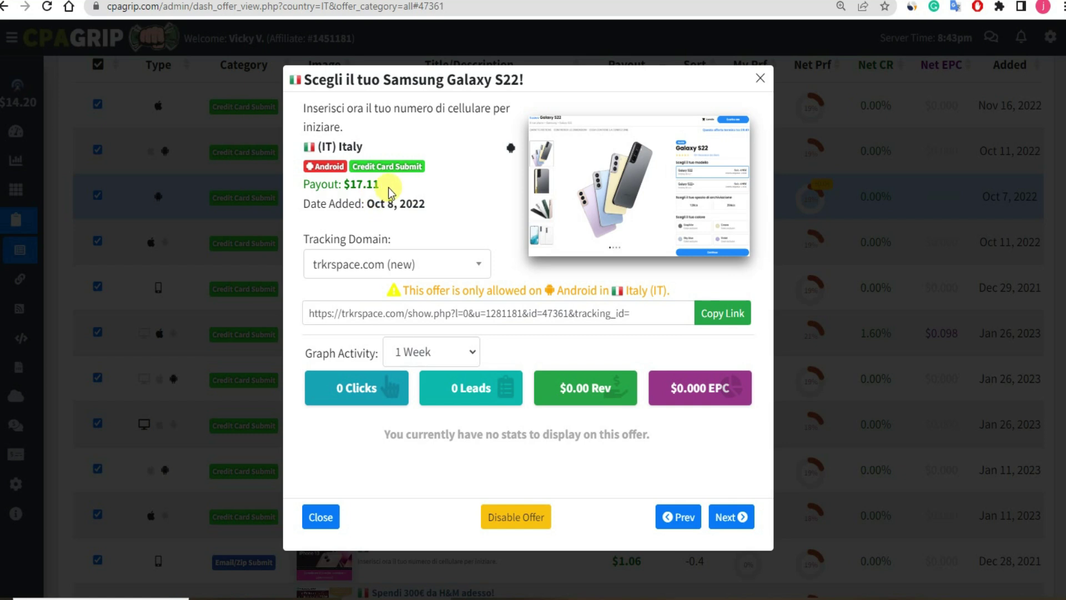
pyautogui.moveTo(387, 186); pyautogui.dragTo(338, 185)
pyautogui.click(339, 186)
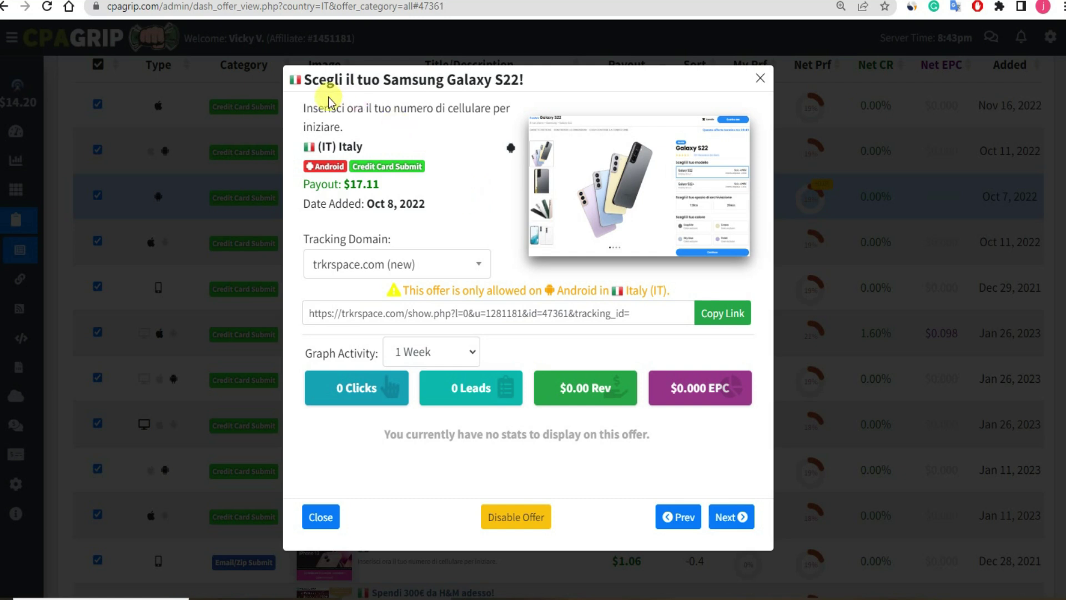
# - Copy the offer title "Scegli il tuo Samsung Galaxy S22!" and paste it into Google Translate for an English translation
pyautogui.moveTo(296, 82); pyautogui.dragTo(544, 83)
pyautogui.hotkey('ctrl', 'c')
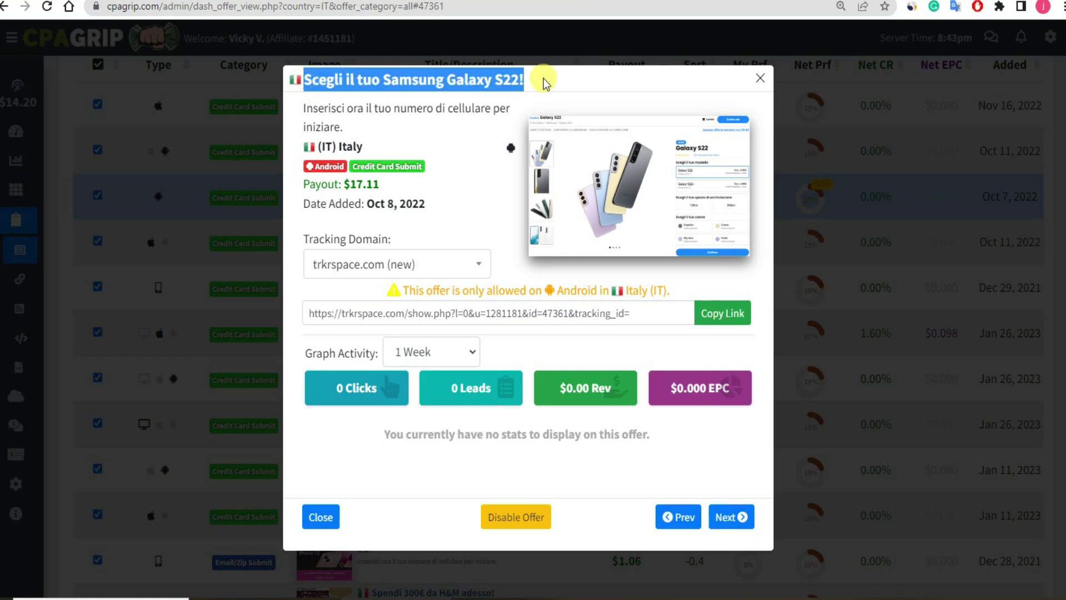
pyautogui.hotkey('ctrl', 'Tab')
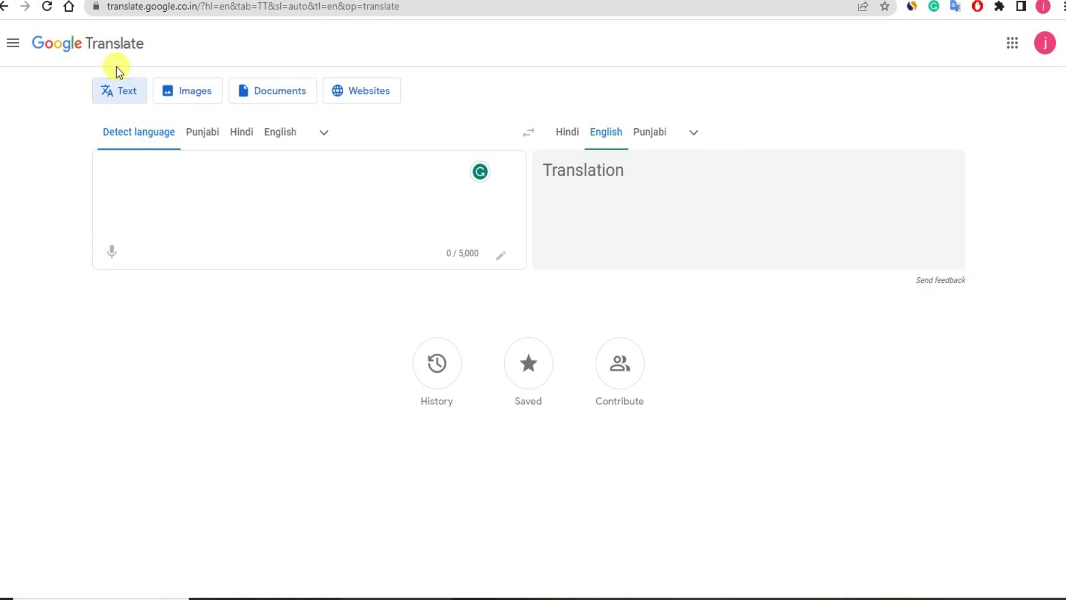
pyautogui.hotkey('ctrl', 'v')
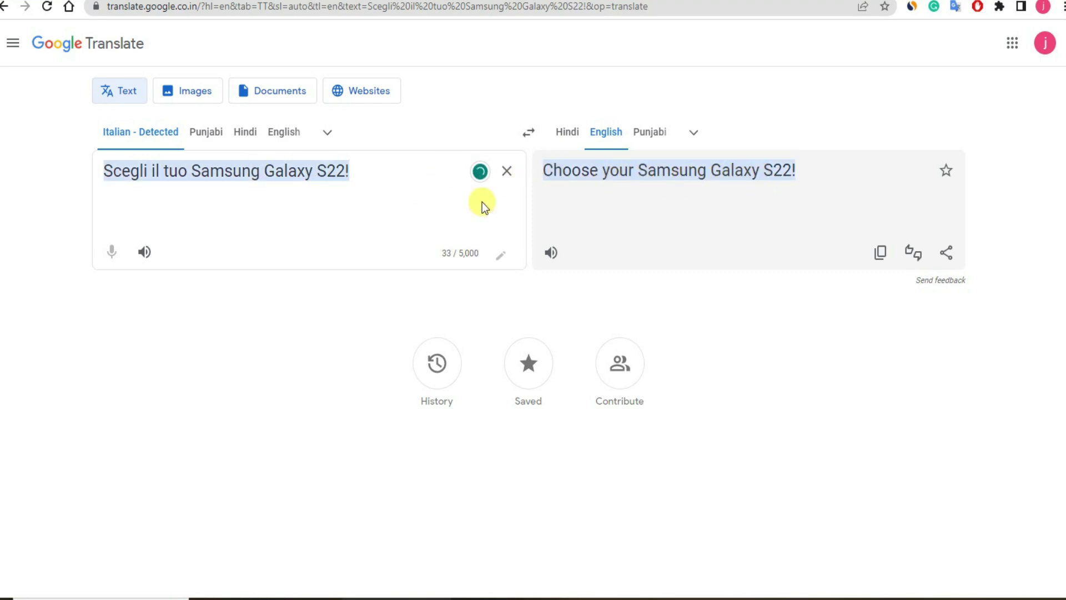
pyautogui.click(369, 210)
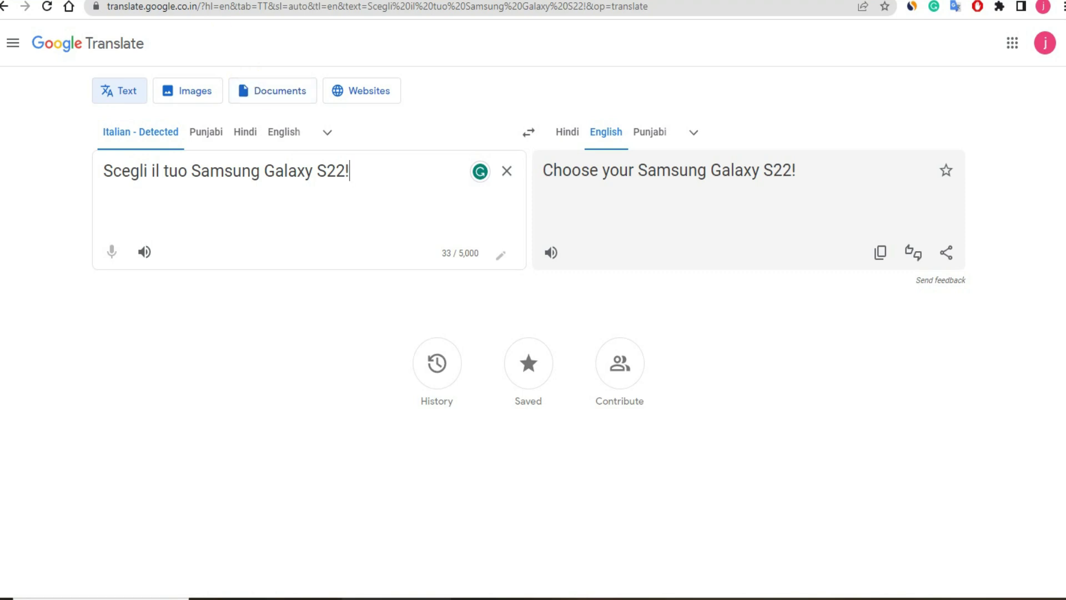
# - Copy the offer description "Inserisci ora il tuo numero di cellulare per iniziare." from CPAGrip and add it below the title in Google Translate
pyautogui.hotkey('ctrl', 'Tab')
pyautogui.moveTo(303, 108); pyautogui.dragTo(356, 126)
pyautogui.hotkey('ctrl', 'c')
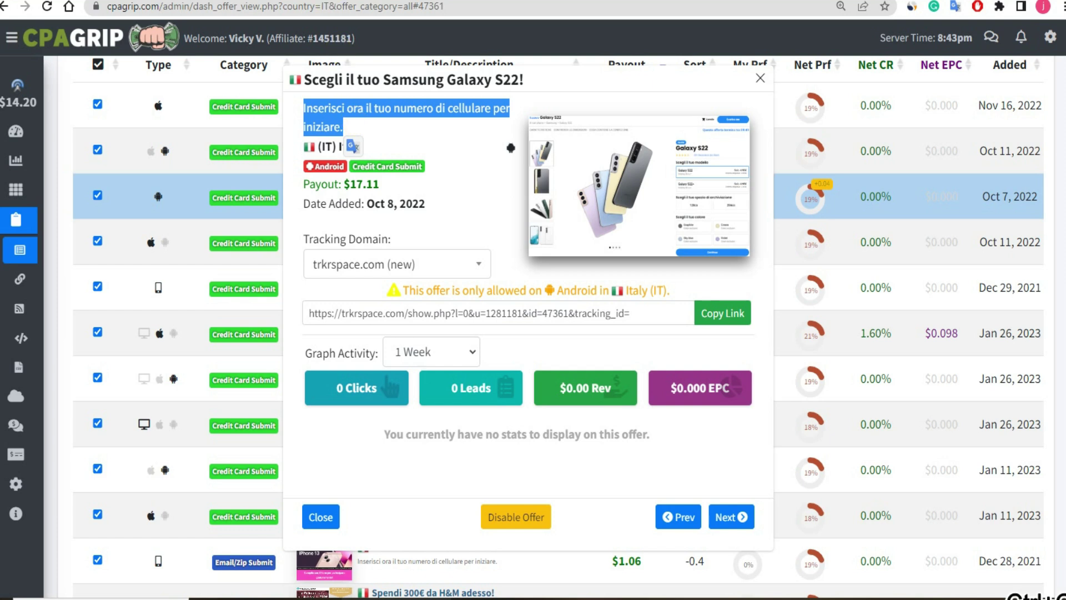
pyautogui.hotkey('ctrl', 'Tab')
pyautogui.click(355, 189)
pyautogui.press('Return')
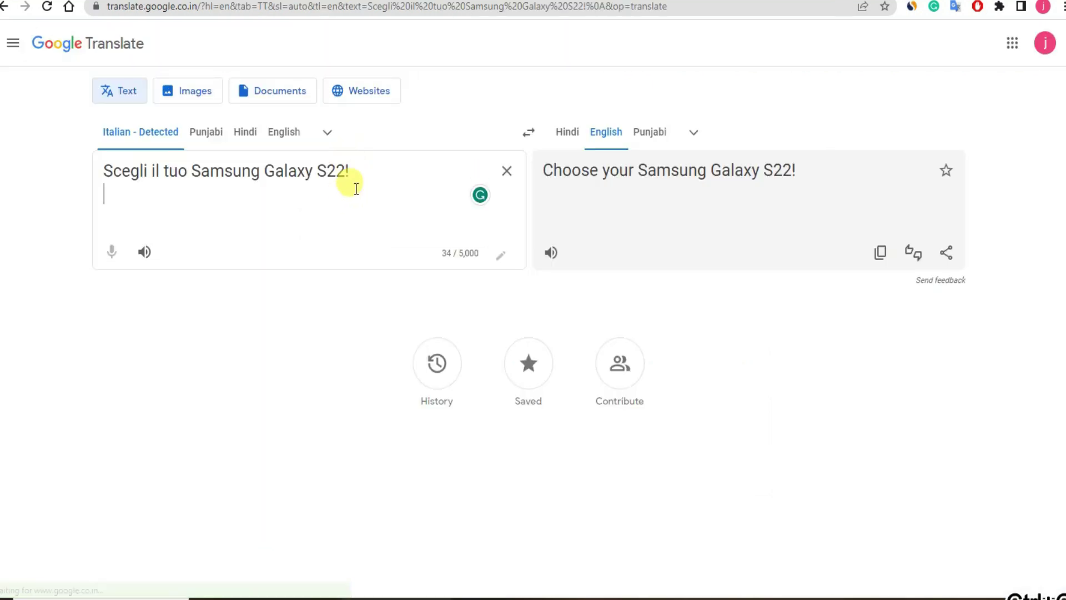
pyautogui.hotkey('ctrl', 'v')
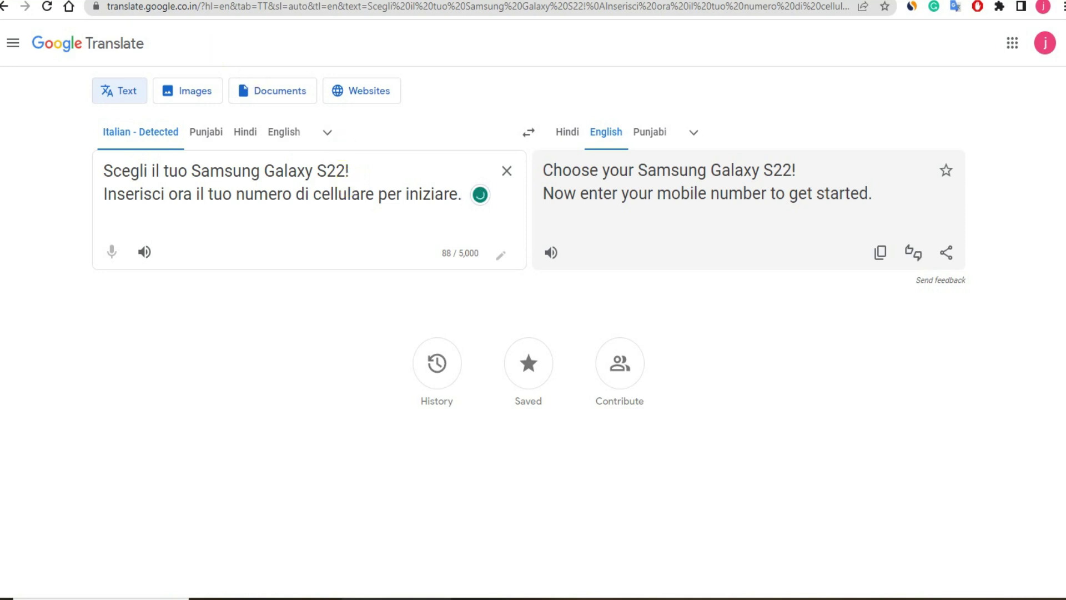
# - Switch back to the CPAGrip offer and examine its tracking link and the available tracking domains
pyautogui.hotkey('ctrl', 'Tab')
pyautogui.click(424, 176)
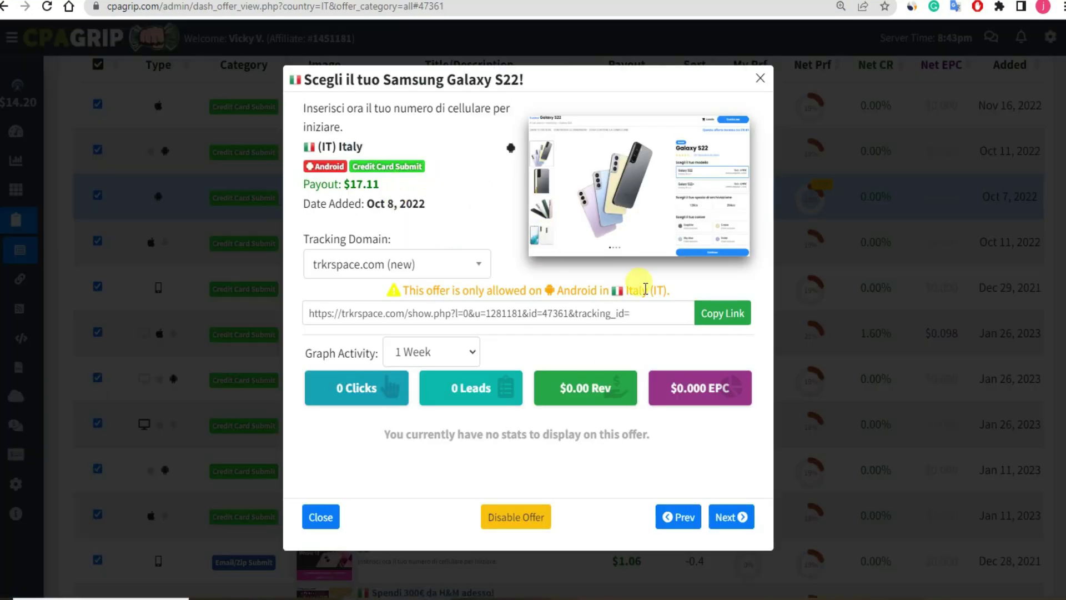
pyautogui.moveTo(633, 312); pyautogui.dragTo(307, 299)
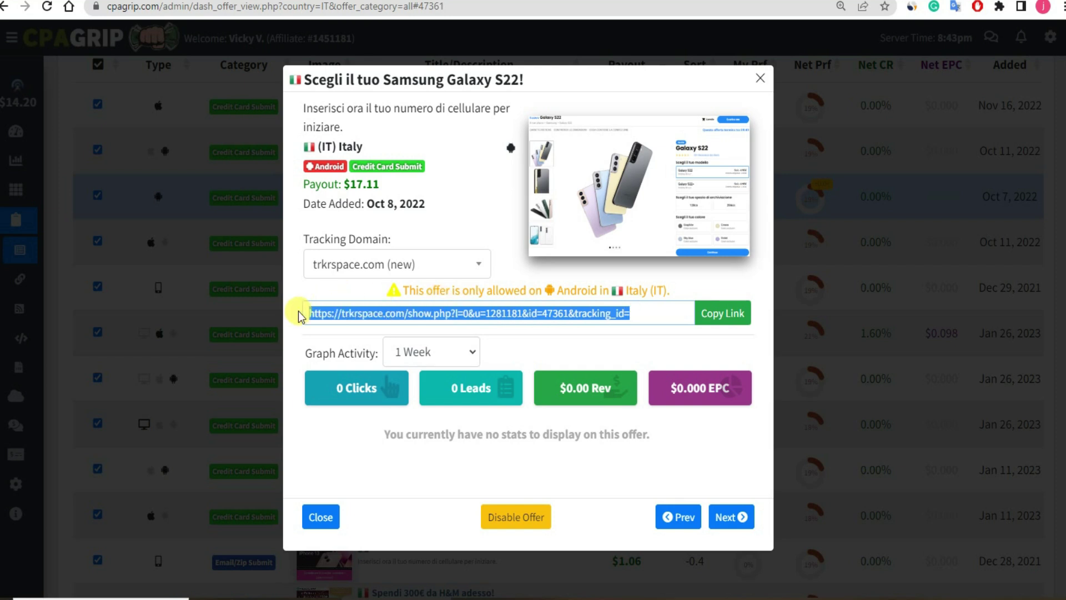
pyautogui.click(447, 214)
pyautogui.click(456, 265)
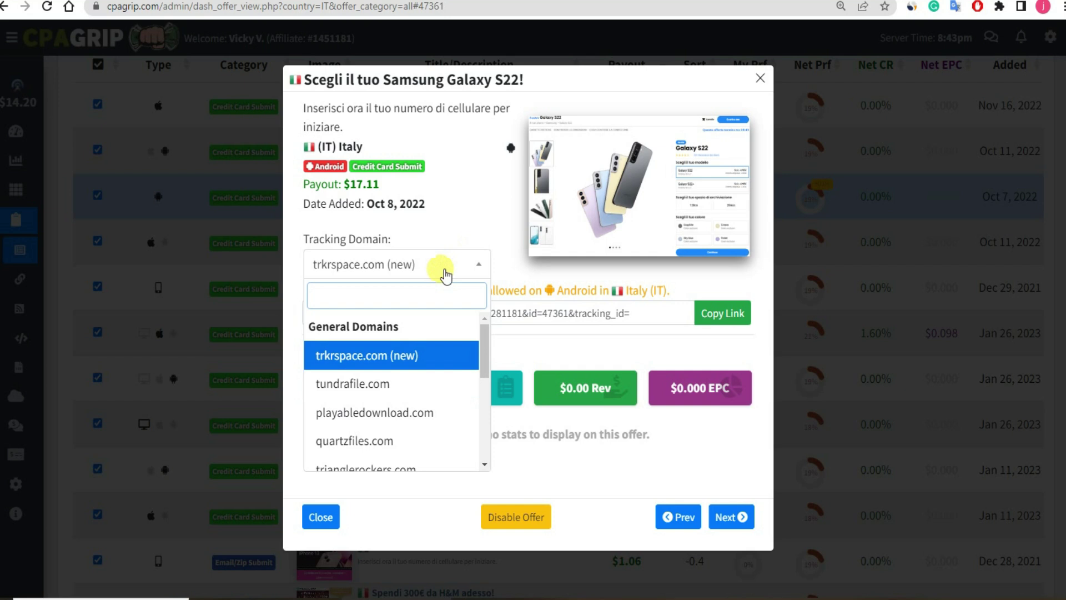
pyautogui.click(454, 230)
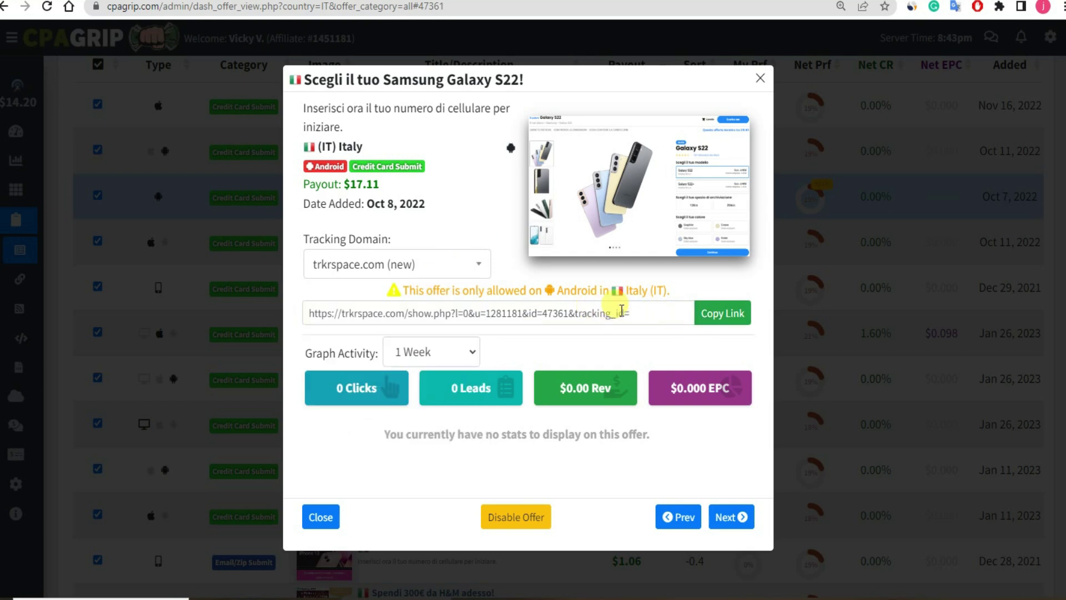
pyautogui.moveTo(644, 312); pyautogui.dragTo(309, 319)
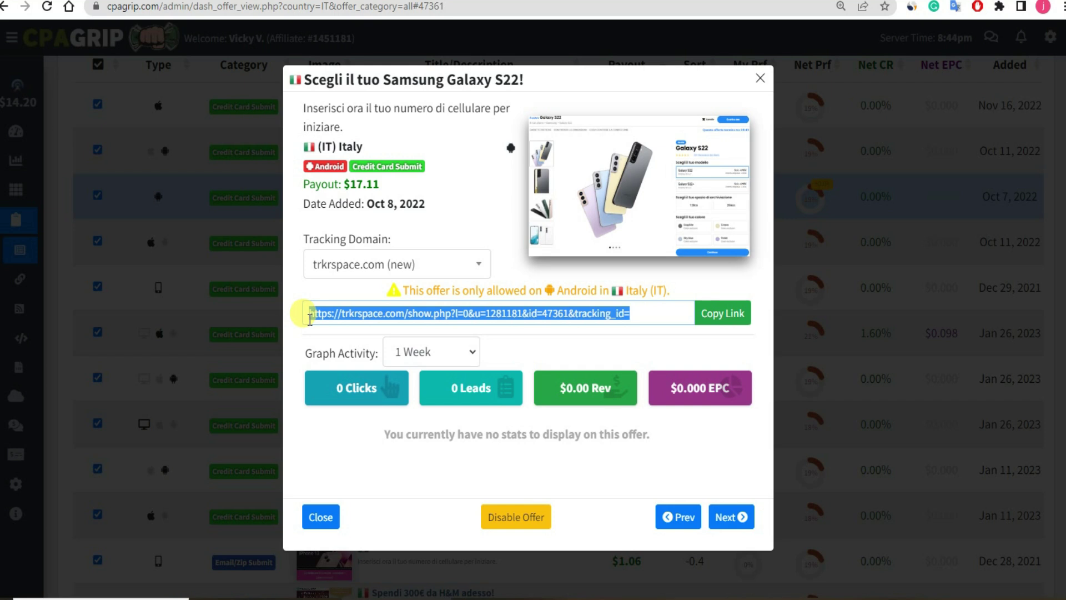
pyautogui.click(463, 235)
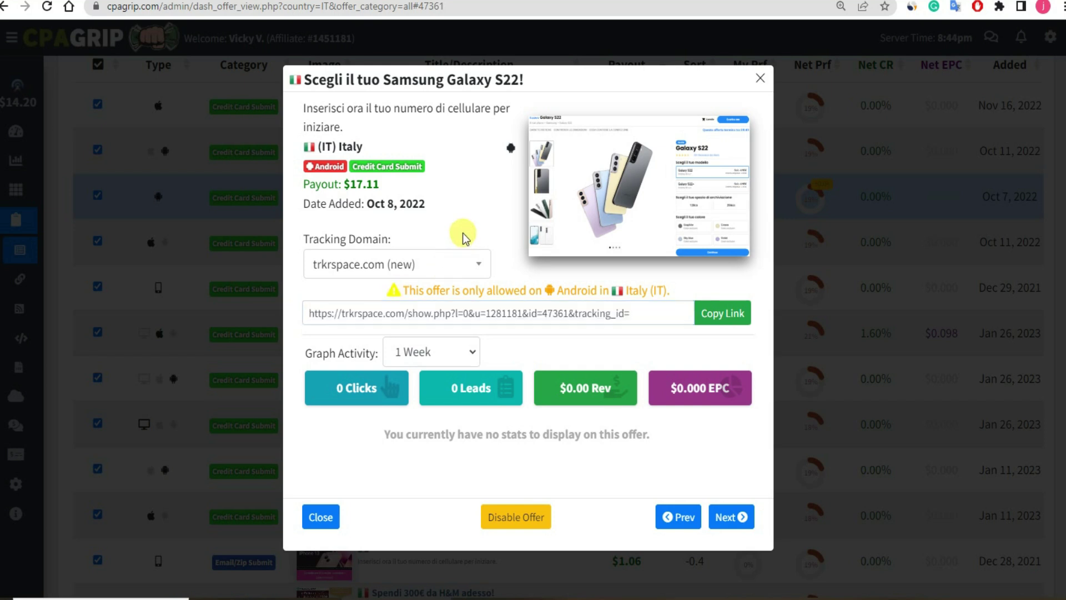
# - Examine the offer's country, allowed device, conversion type and payout
pyautogui.moveTo(369, 147); pyautogui.dragTo(345, 167)
pyautogui.click(381, 139)
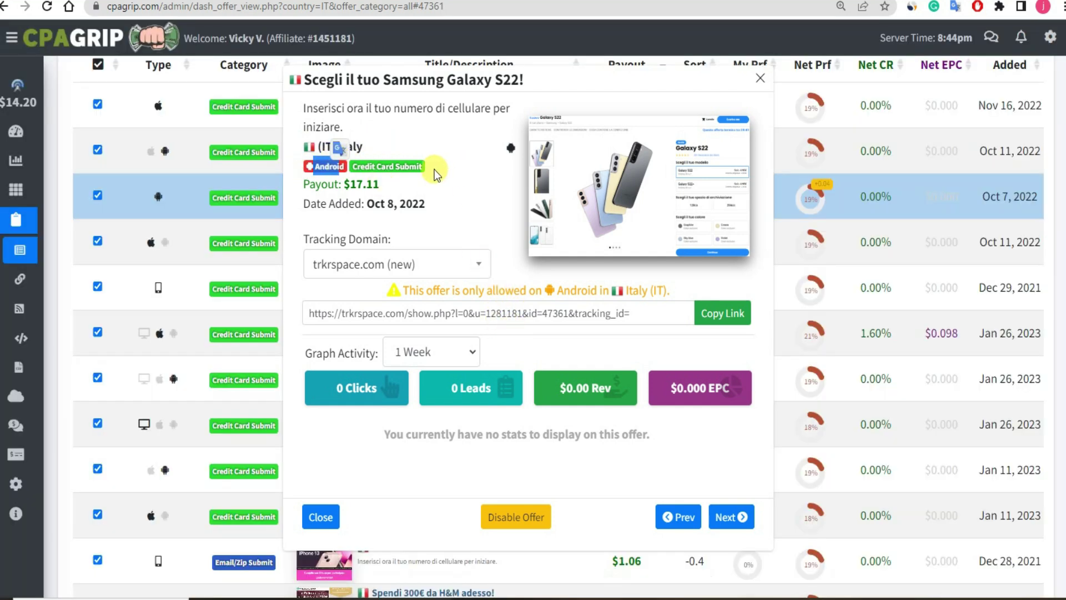
pyautogui.moveTo(425, 168); pyautogui.dragTo(359, 171)
pyautogui.click(452, 184)
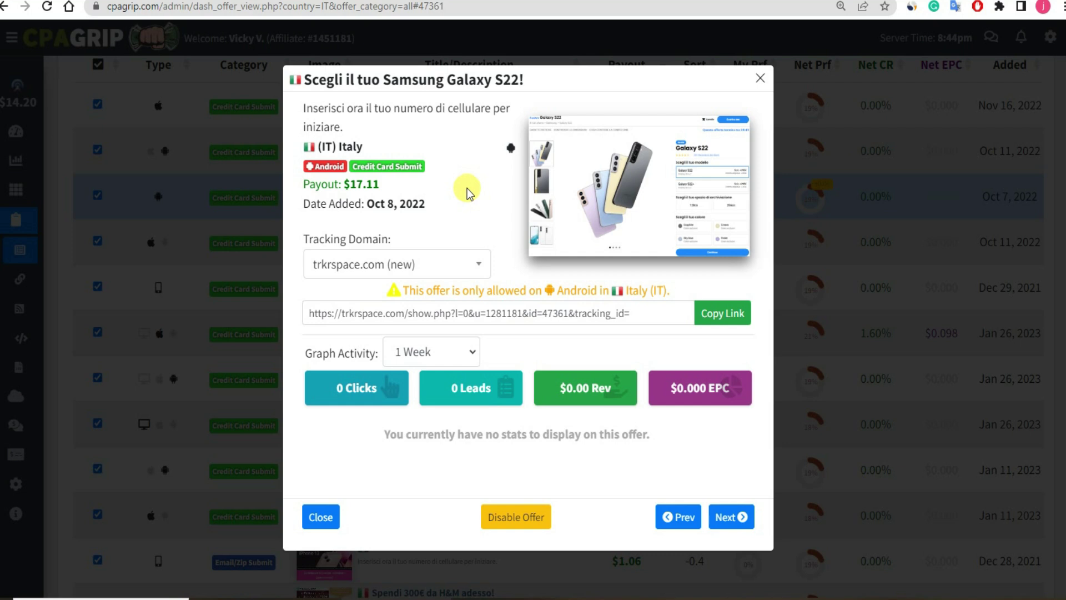
pyautogui.moveTo(381, 185); pyautogui.dragTo(348, 186)
pyautogui.click(441, 191)
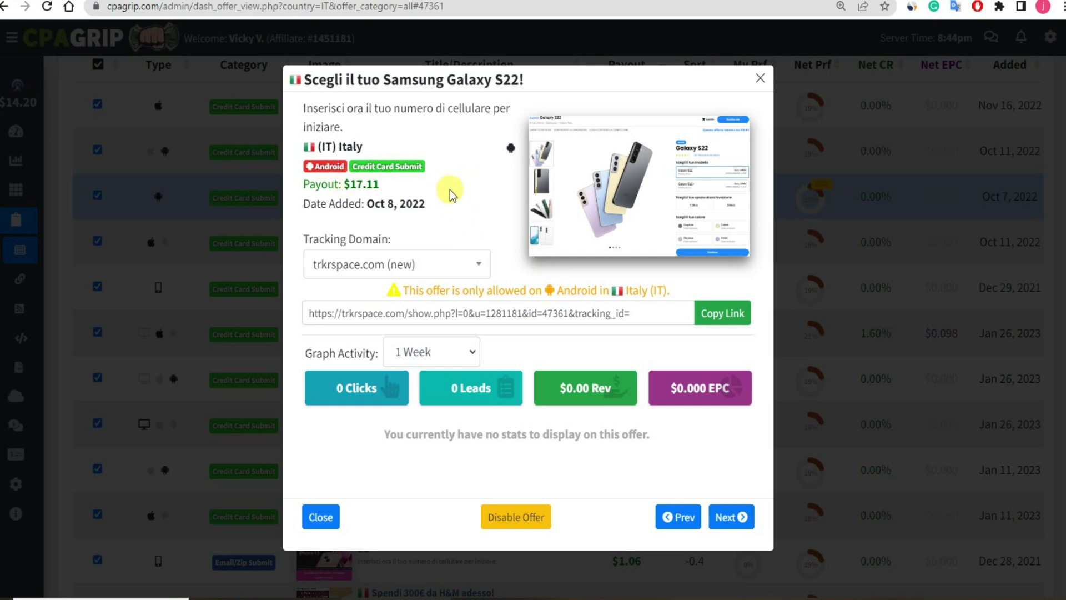
pyautogui.click(473, 176)
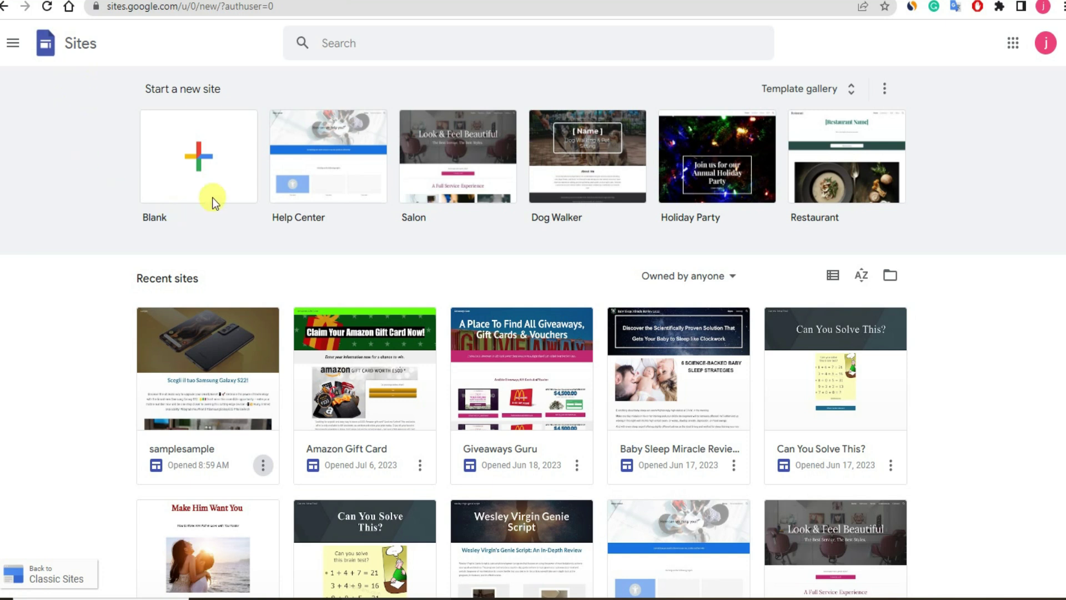
# - Switch to Google Sites and create a new blank site
pyautogui.click(193, 164)
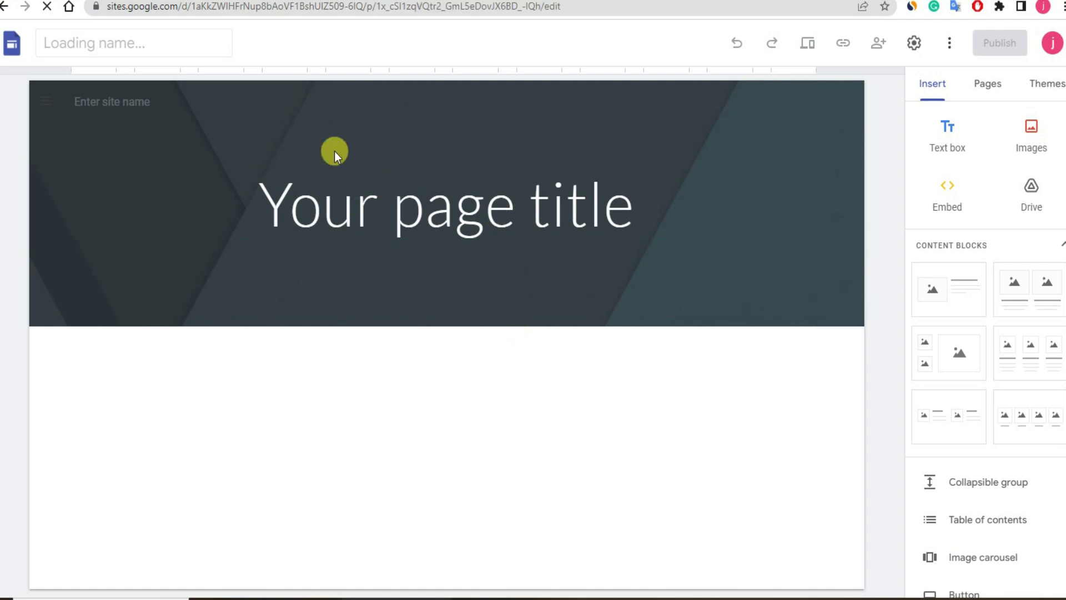
# - Switch to the Samsung Galaxy S22 image search results and filter them to large images
pyautogui.hotkey('ctrl', 'Tab')
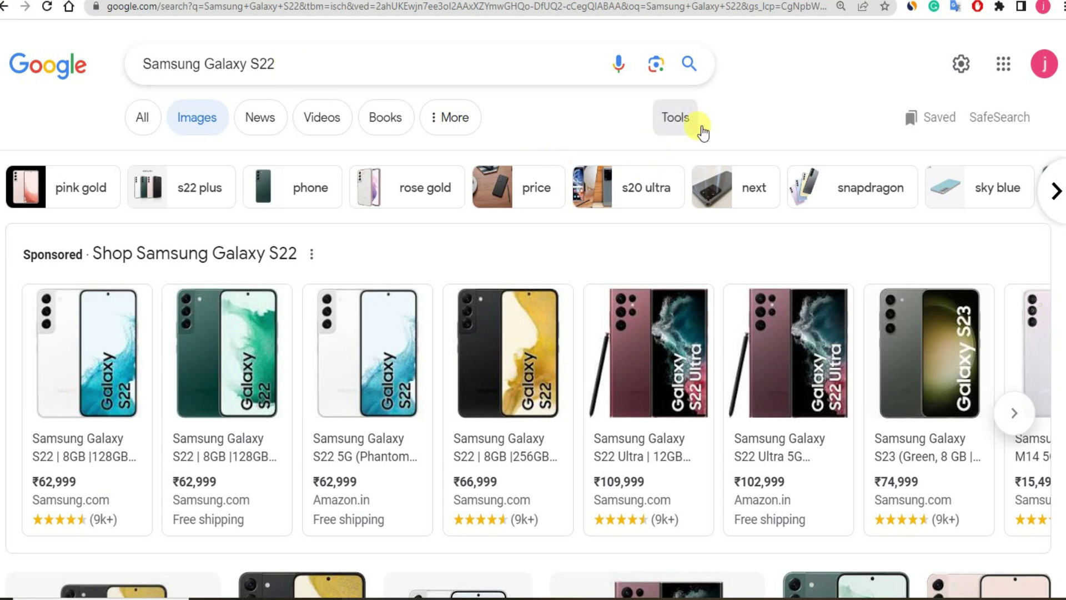
pyautogui.click(678, 119)
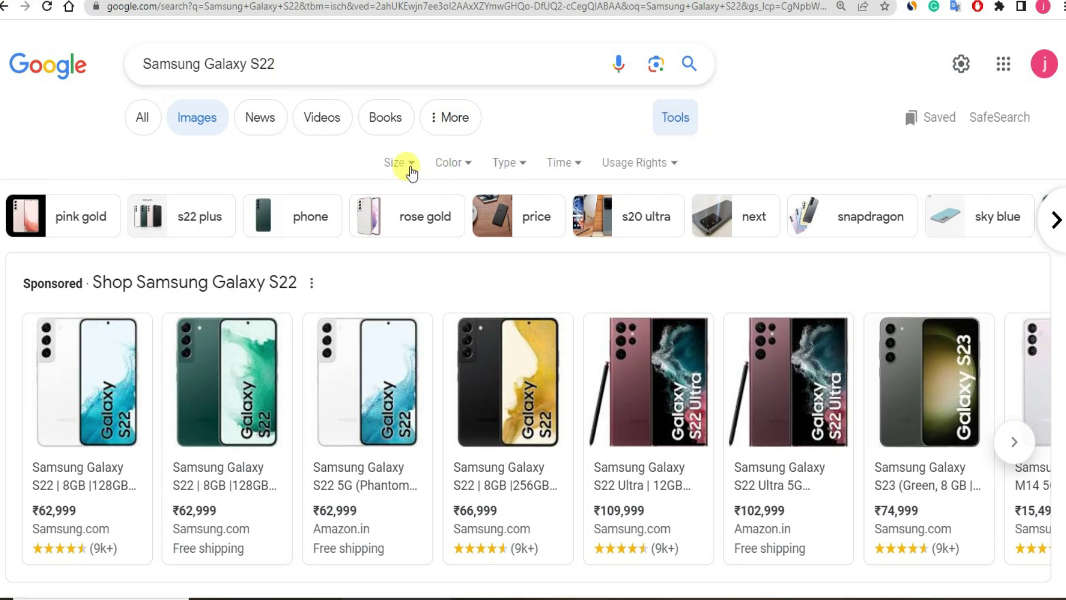
pyautogui.click(410, 168)
pyautogui.click(405, 226)
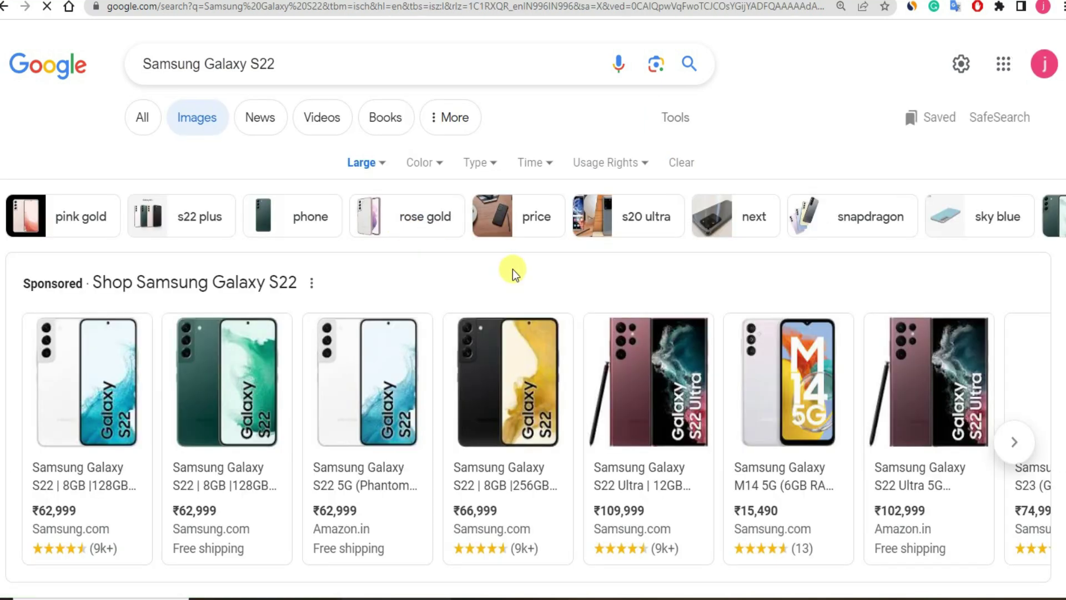
# - Find the NotebookCheck picture of two Galaxy S22 phones on a yellow background and copy its image address
pyautogui.scroll(-6, 512, 268)
pyautogui.scroll(-5, 520, 267)
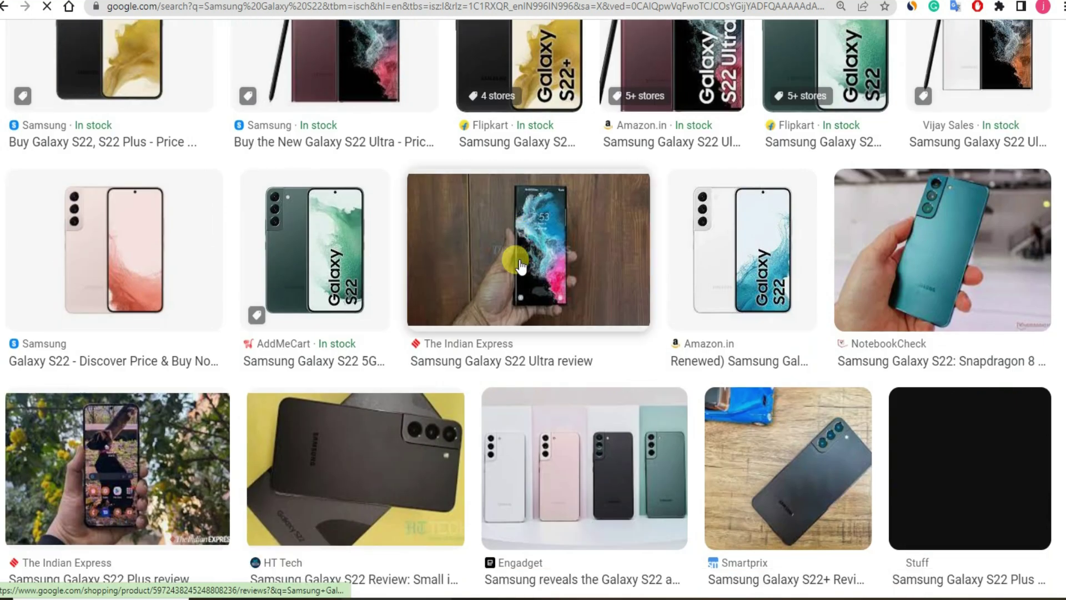
pyautogui.scroll(-4, 520, 267)
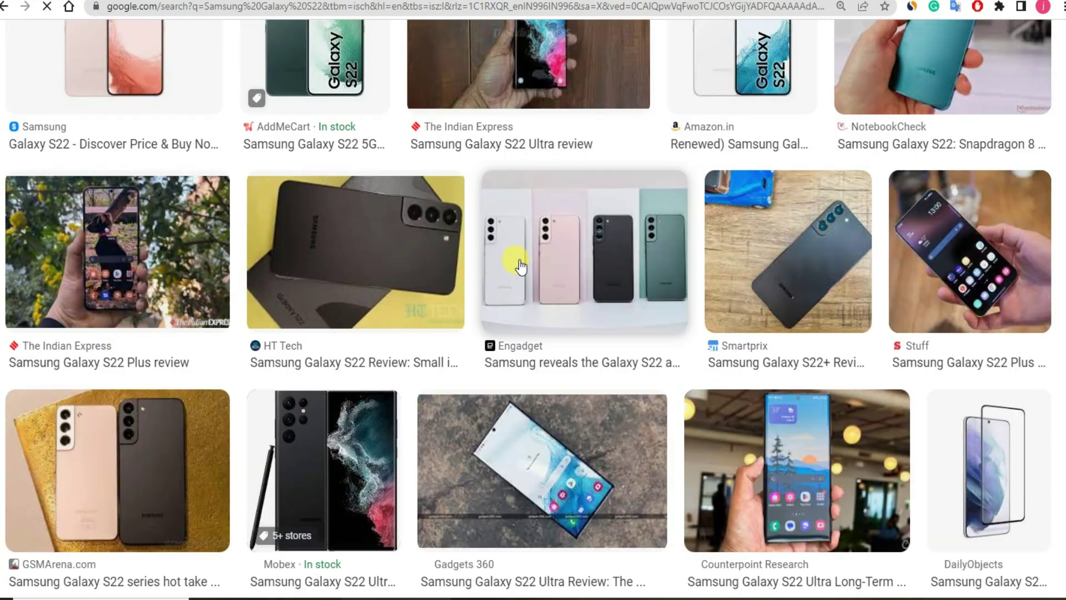
pyautogui.scroll(-4, 520, 267)
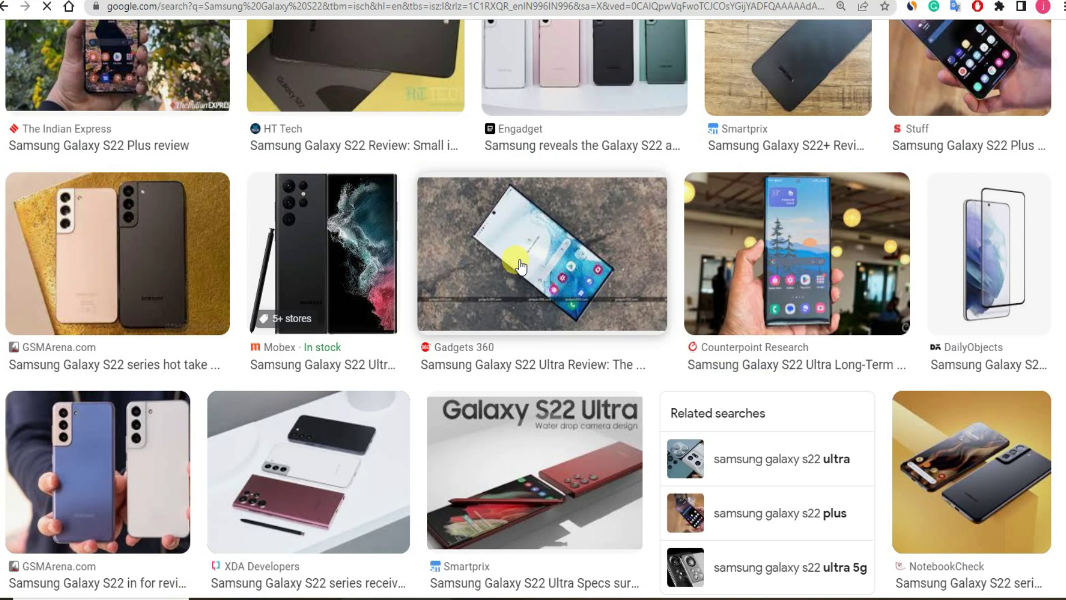
pyautogui.scroll(-1, 520, 267)
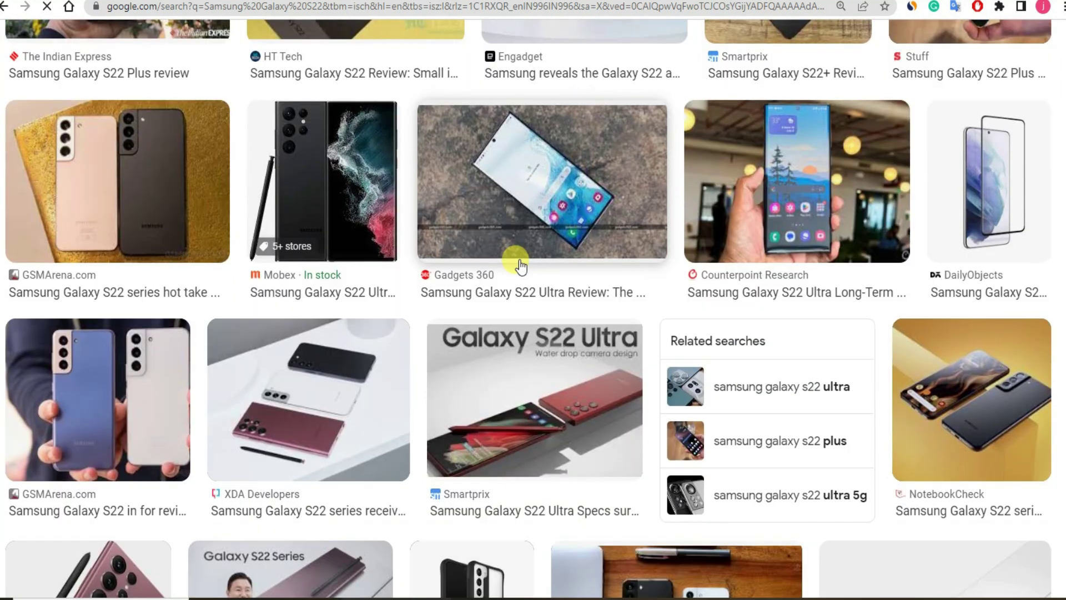
pyautogui.click(971, 382)
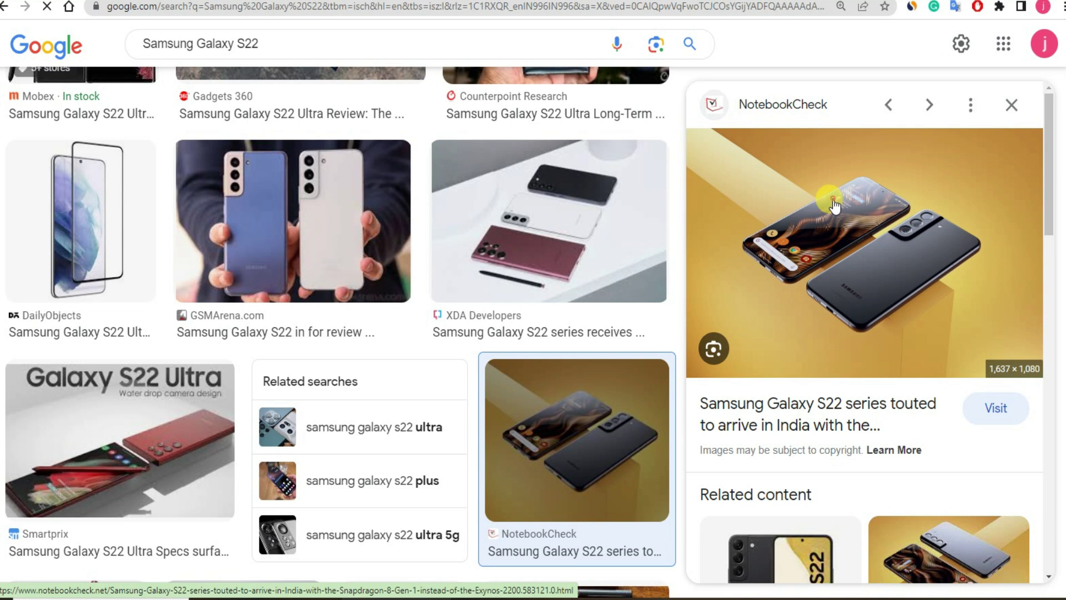
pyautogui.rightClick(834, 206)
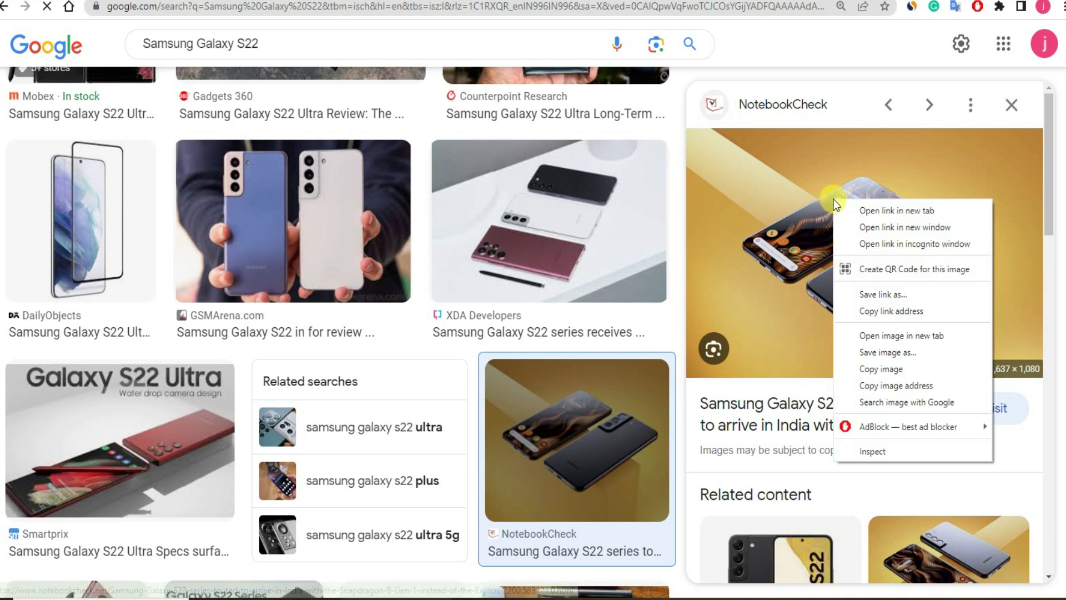
pyautogui.click(898, 386)
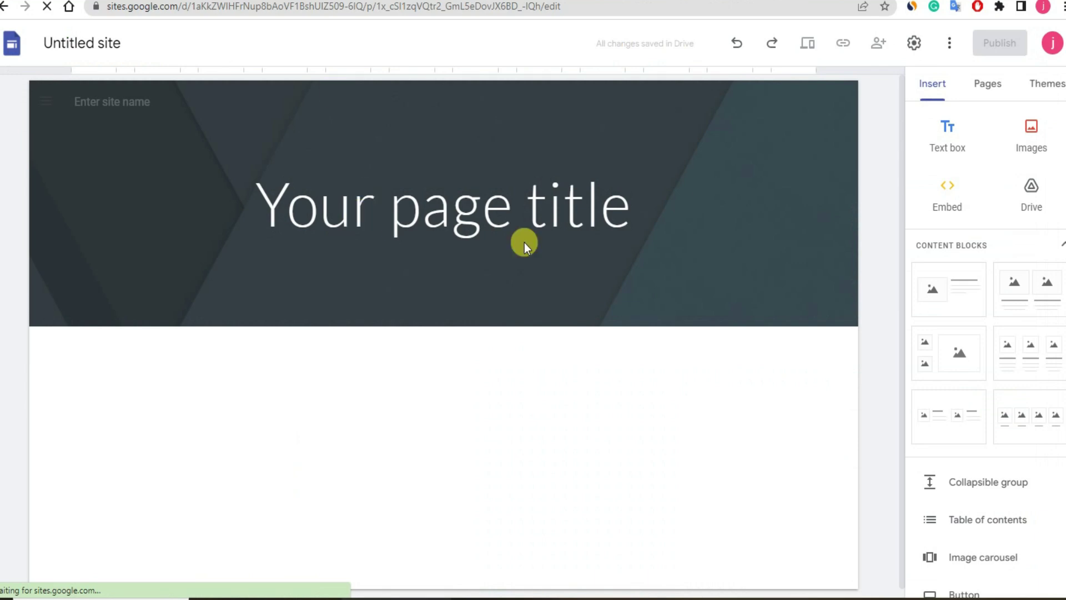
# - Switch back to the Google Sites page, try the Title only, Banner and Cover header types, and set the header to Large banner
pyautogui.click(472, 200)
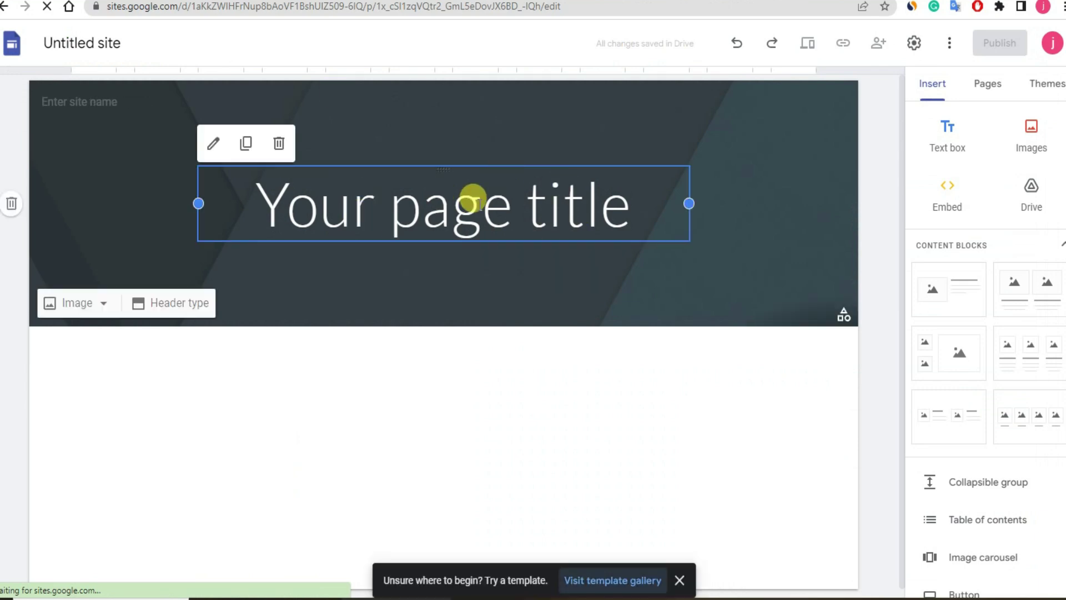
pyautogui.click(193, 309)
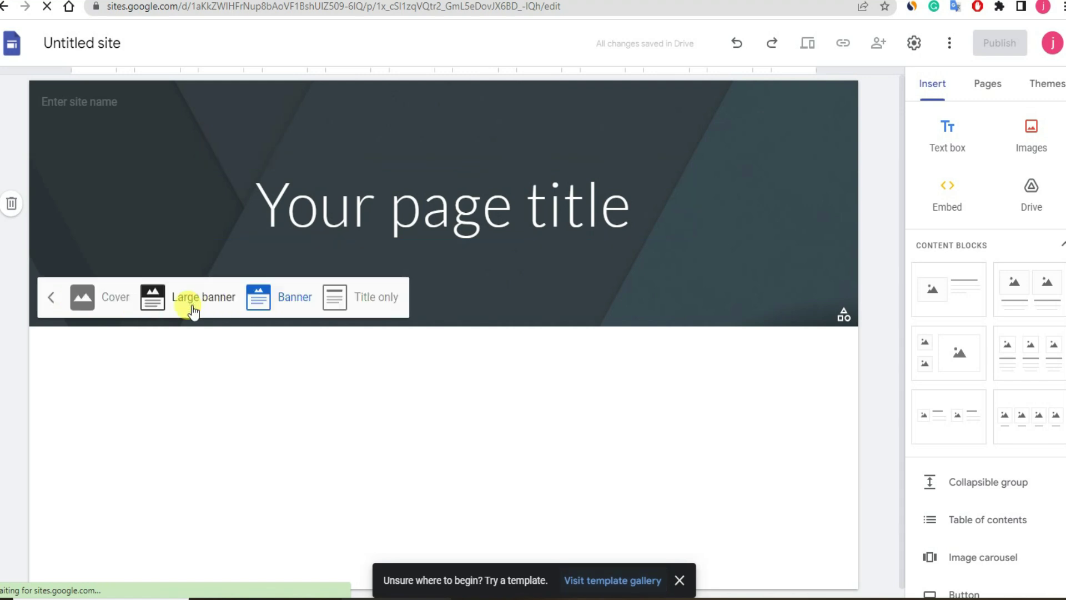
pyautogui.click(358, 306)
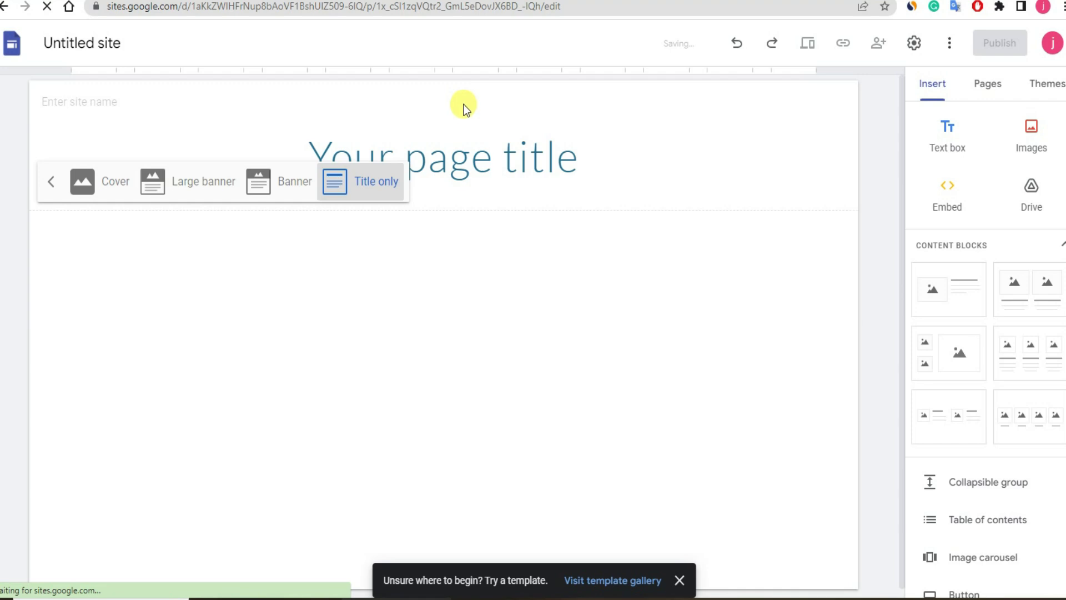
pyautogui.click(282, 183)
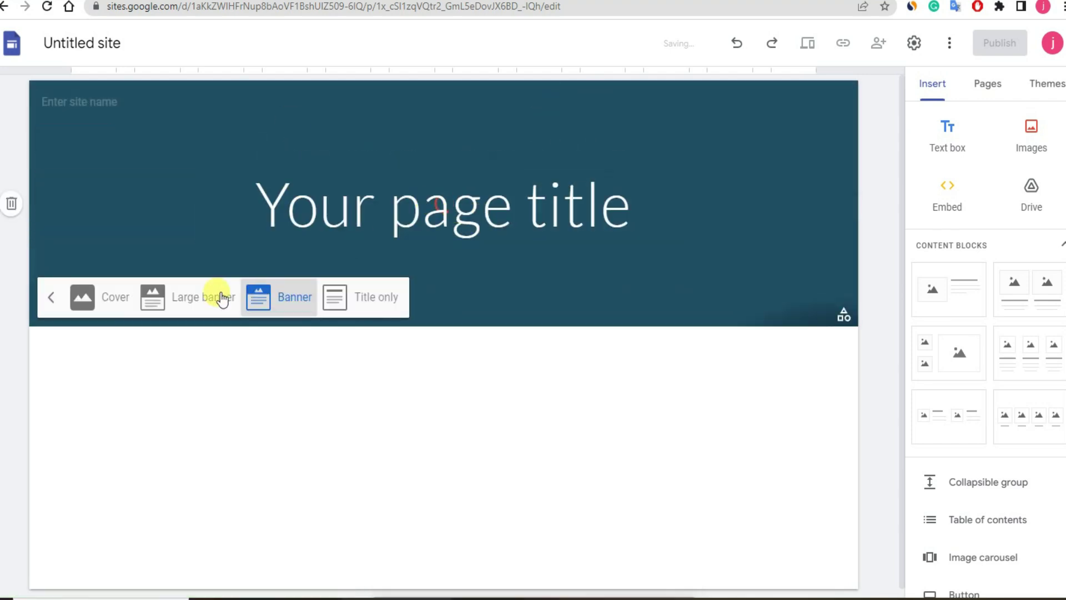
pyautogui.click(215, 297)
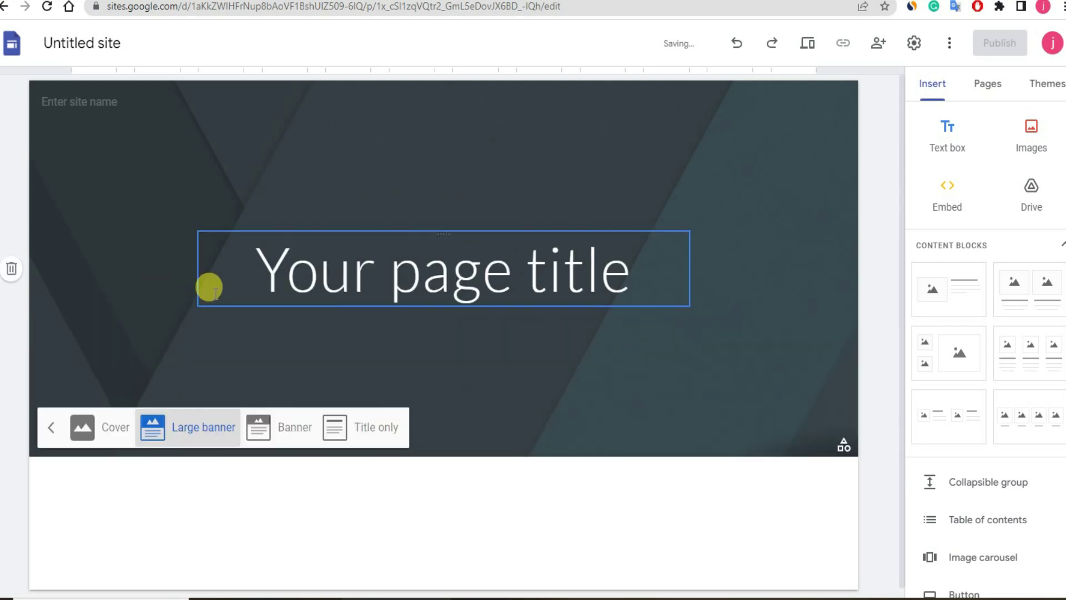
pyautogui.click(105, 433)
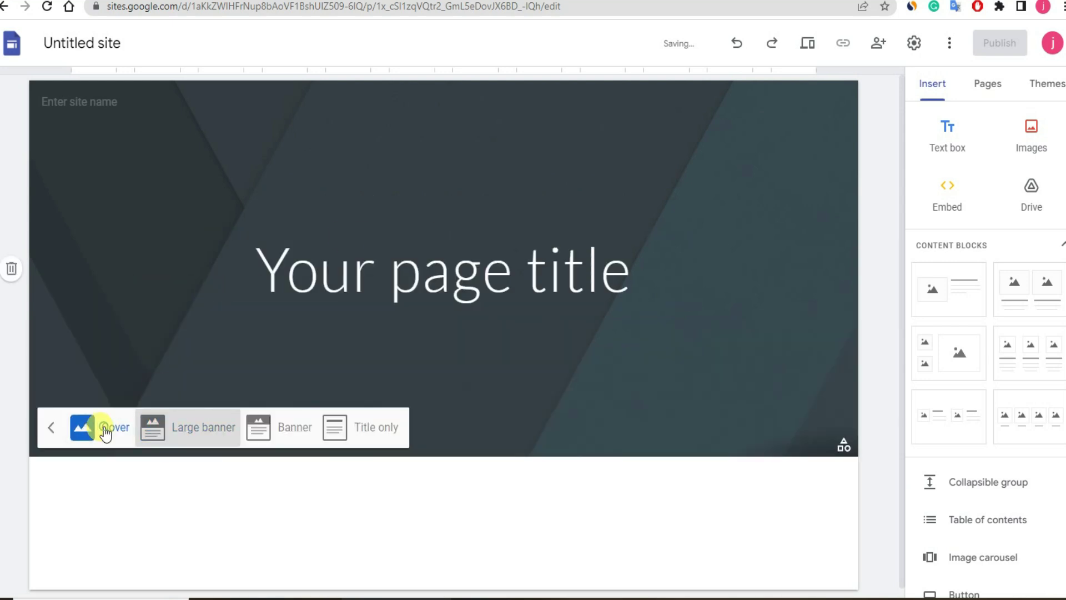
pyautogui.scroll(-3, 543, 303)
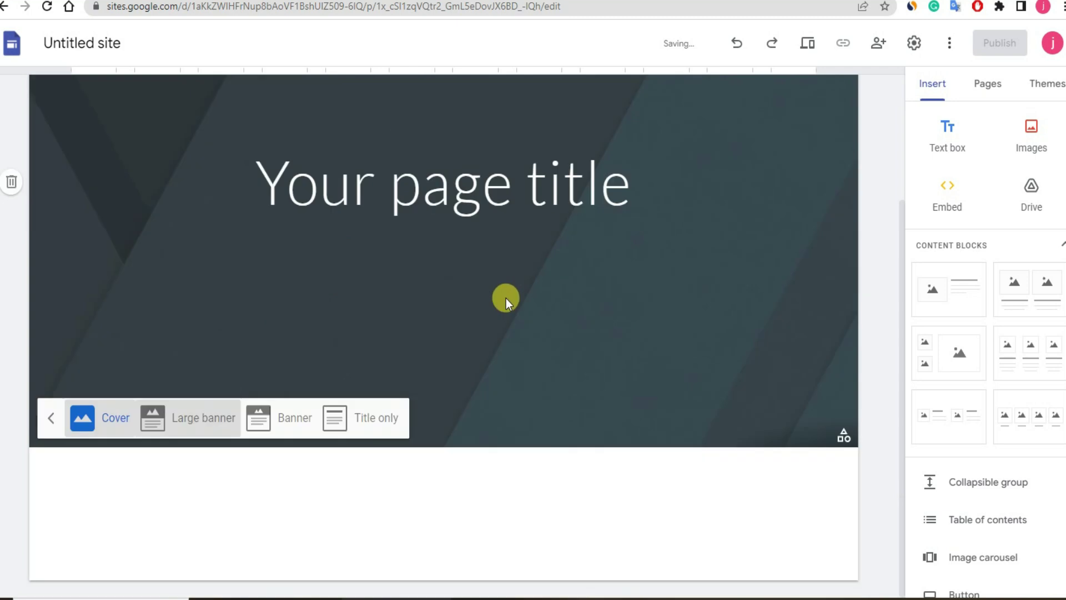
pyautogui.click(214, 427)
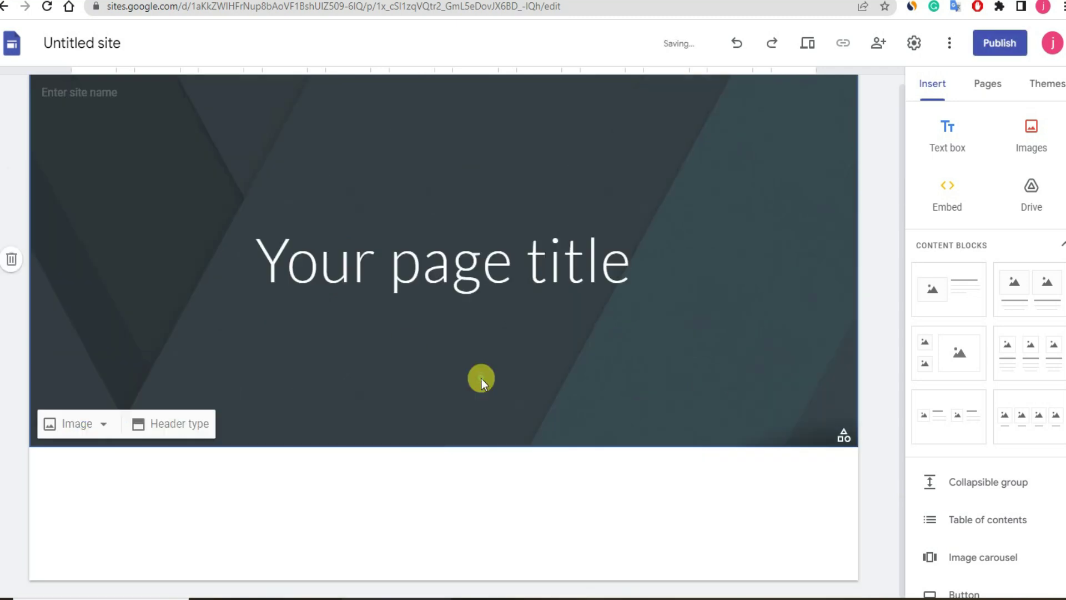
# - Delete the page title from the header and set the header background to the copied NotebookCheck phone image by its URL
pyautogui.click(671, 256)
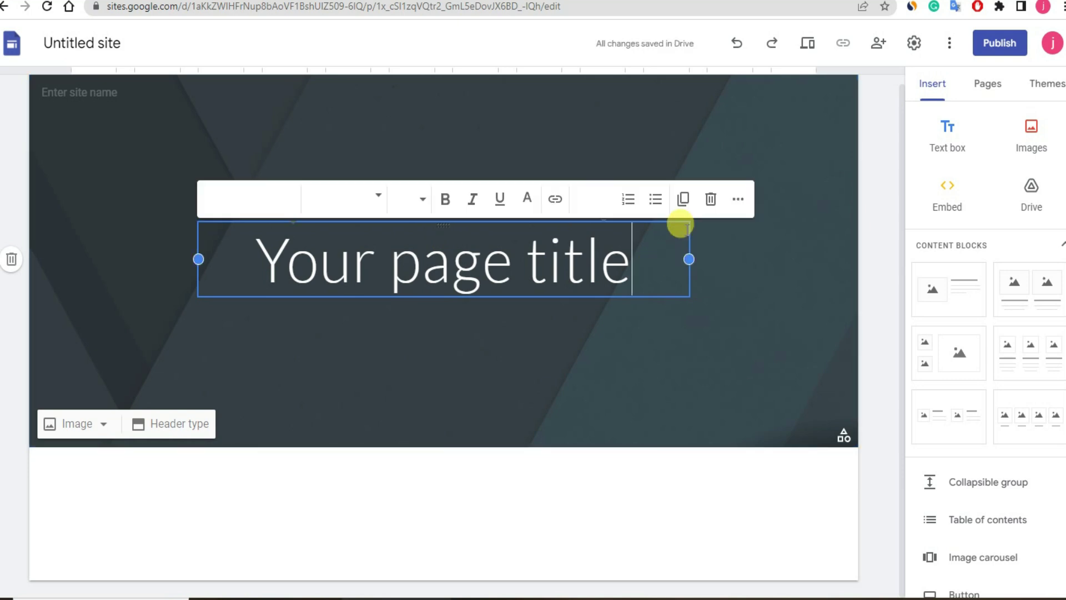
pyautogui.click(712, 201)
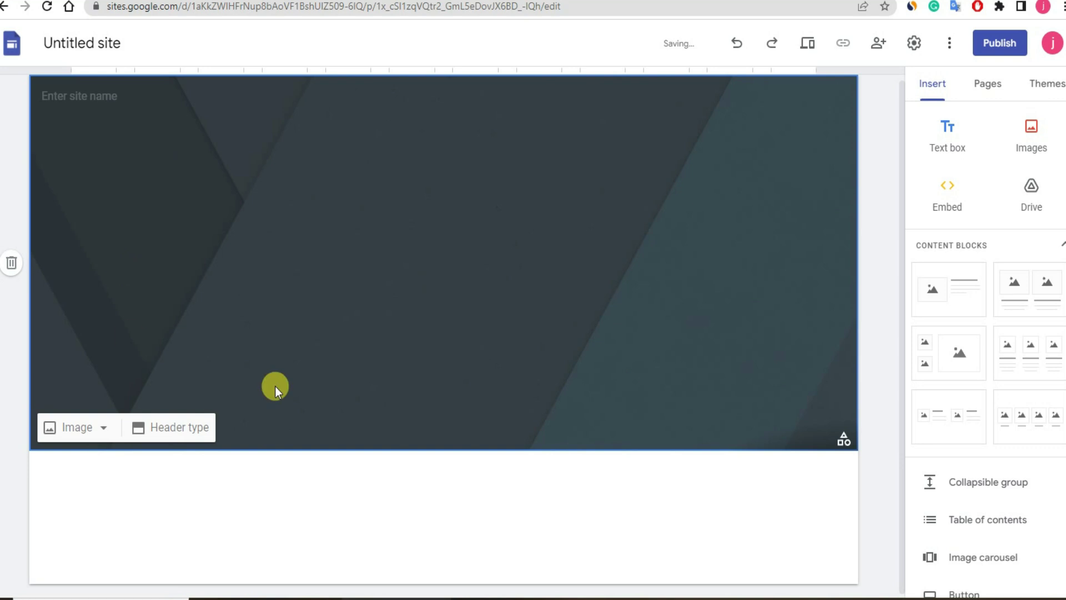
pyautogui.click(101, 432)
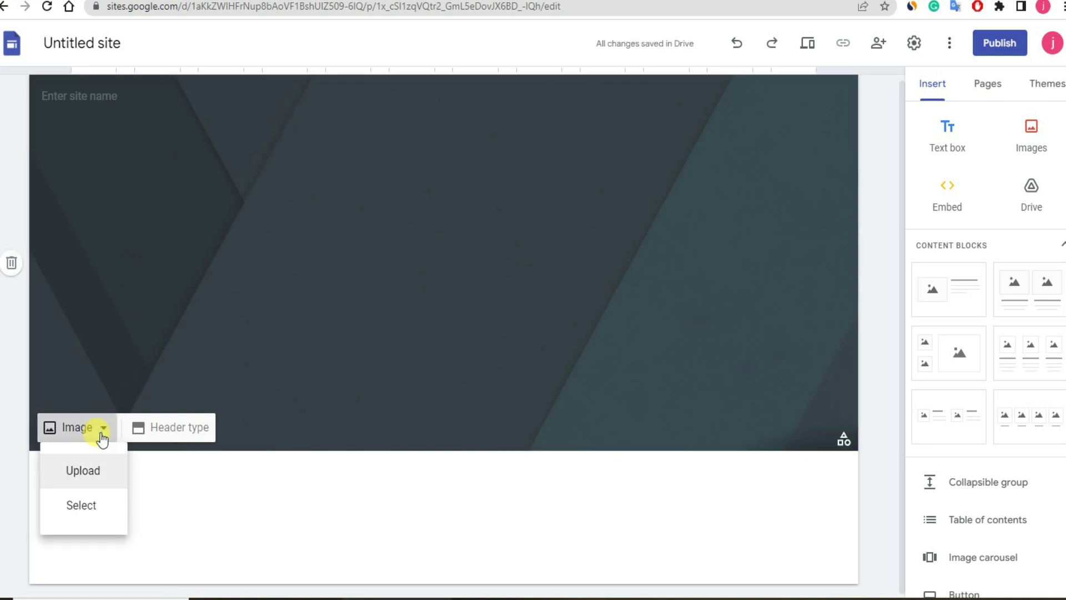
pyautogui.click(79, 513)
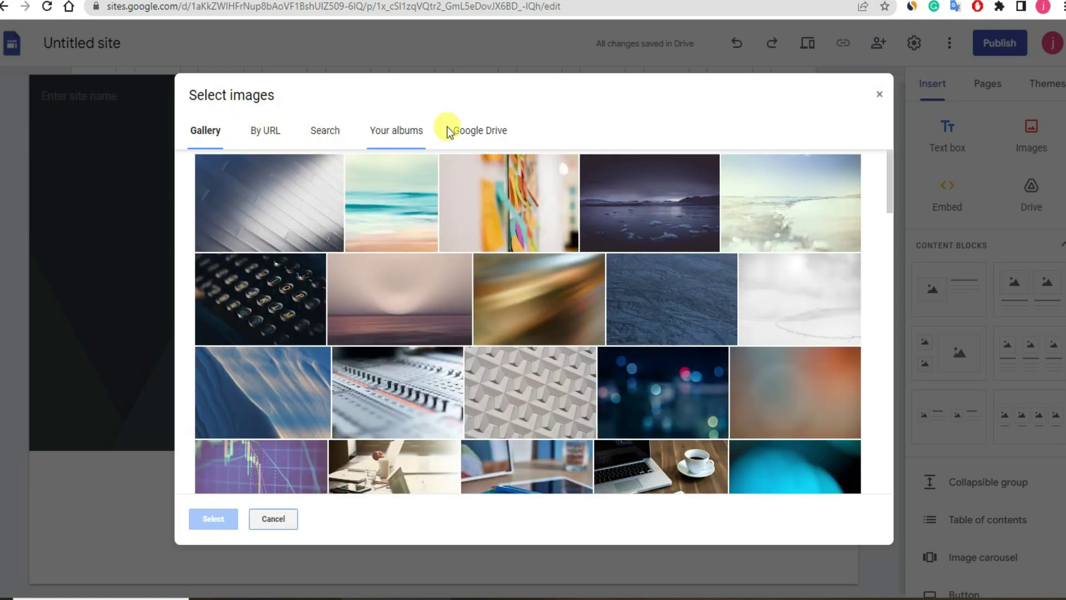
pyautogui.click(294, 134)
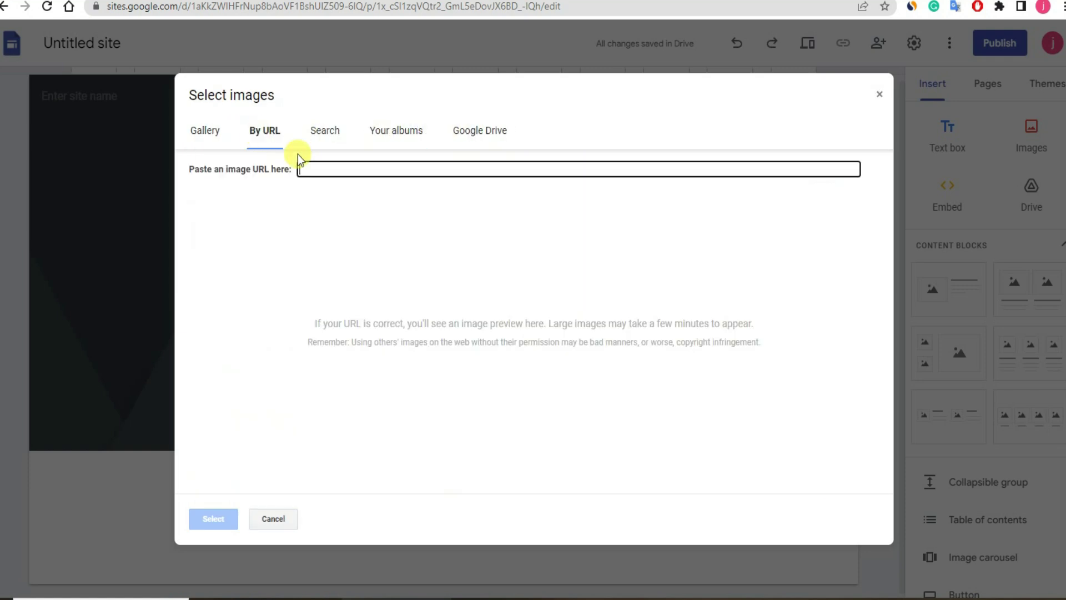
pyautogui.rightClick(341, 168)
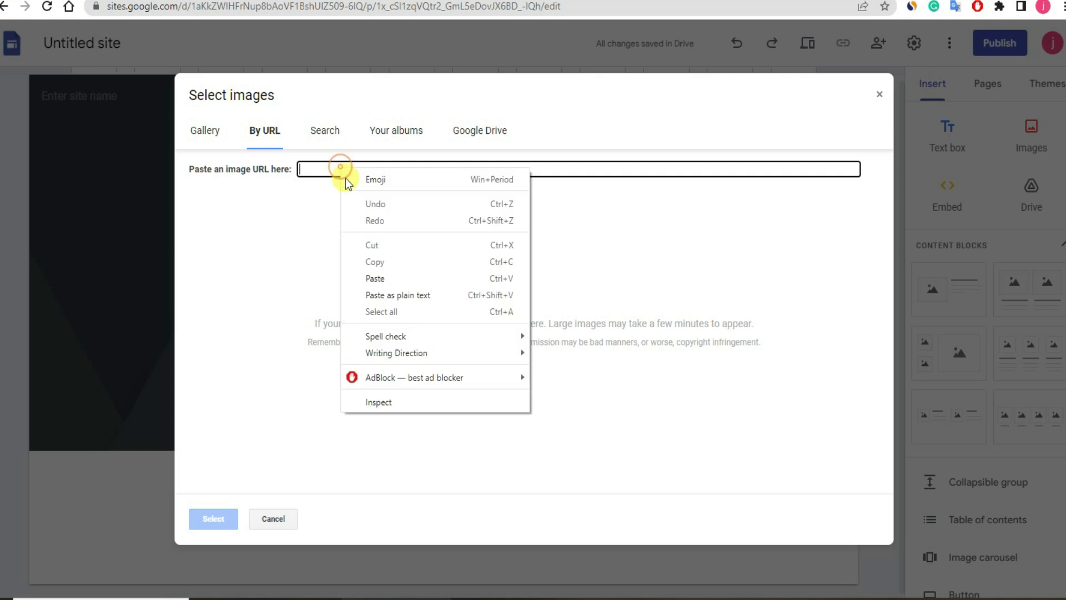
pyautogui.click(393, 294)
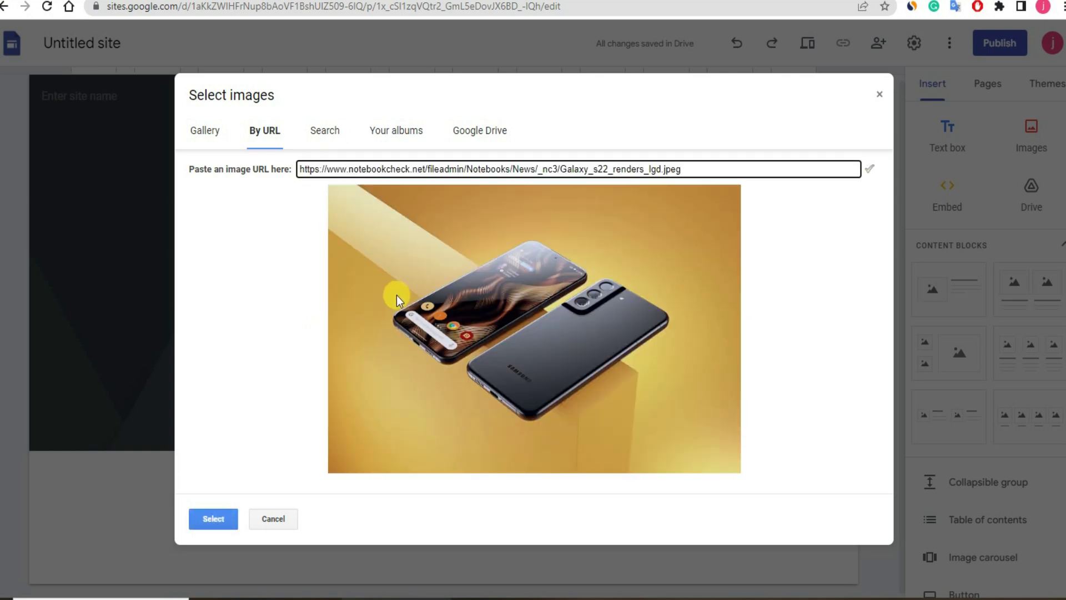
pyautogui.click(214, 518)
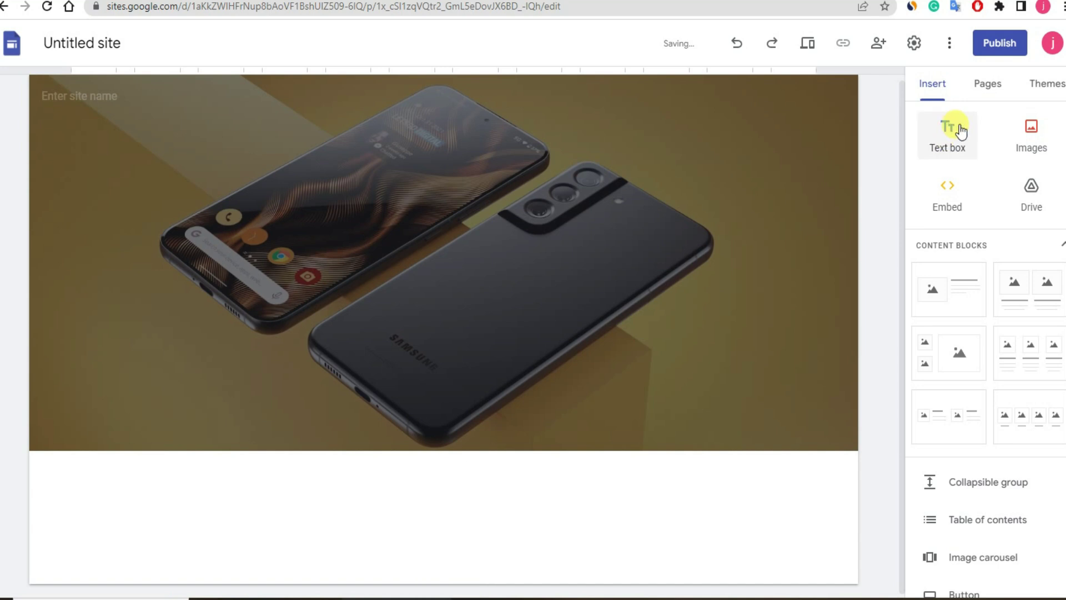
# - Insert a text box below the header and fill it with the offer title "Scegli il tuo Samsung Galaxy S22!" copied from CPAGrip
pyautogui.click(952, 128)
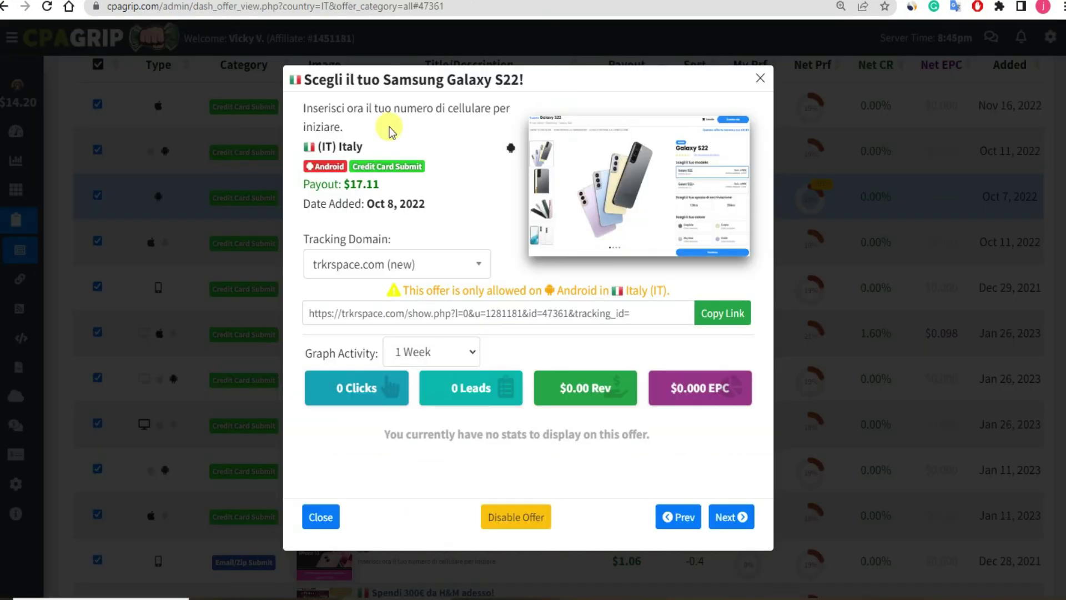
pyautogui.moveTo(336, 78); pyautogui.dragTo(538, 79)
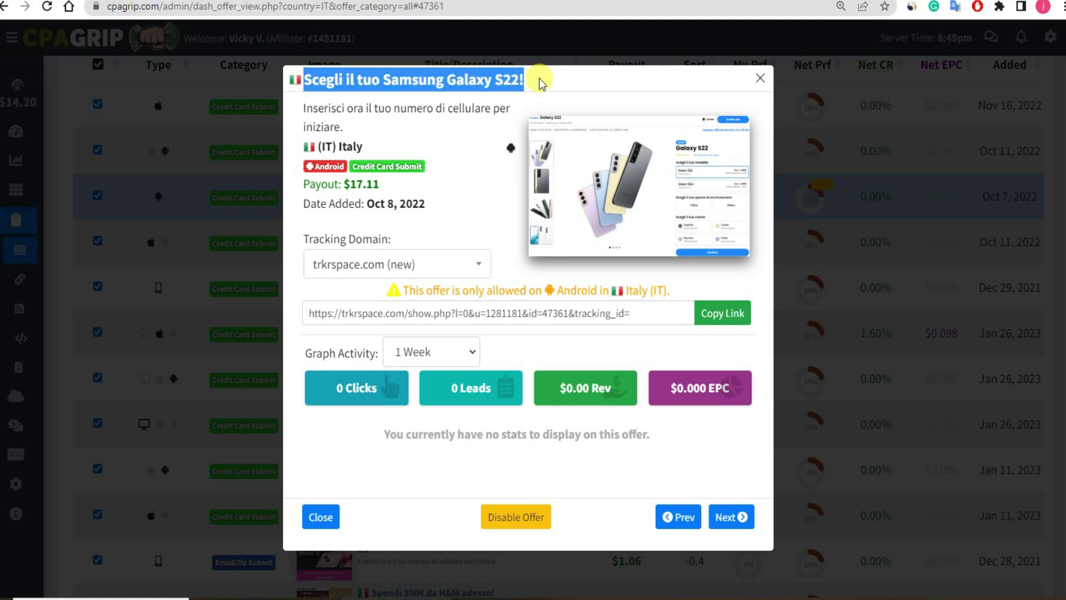
pyautogui.click(322, 2)
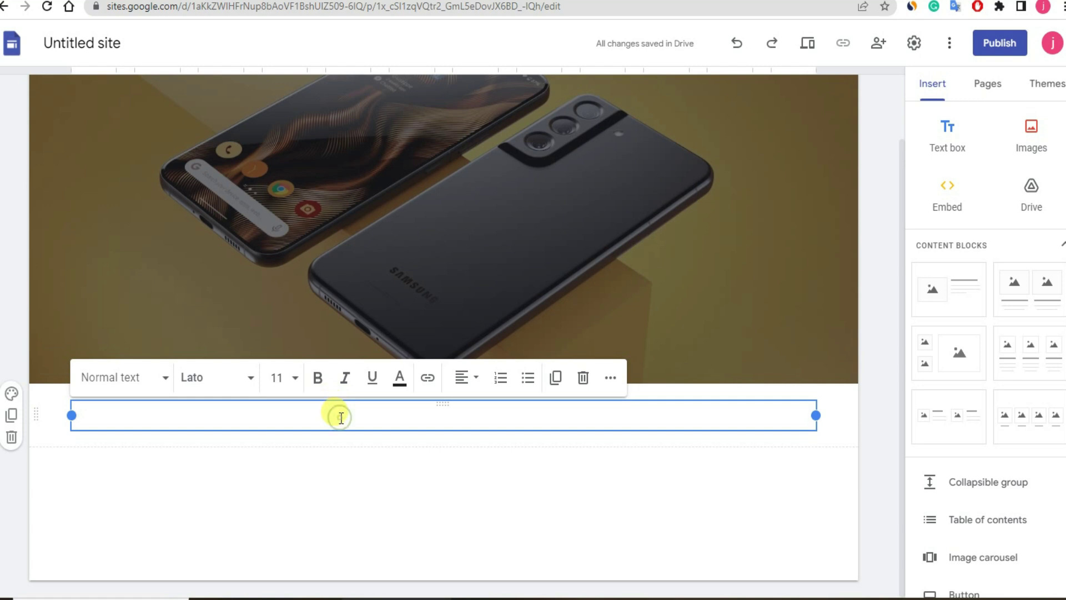
pyautogui.hotkey('ctrl', 'v')
pyautogui.click(335, 466)
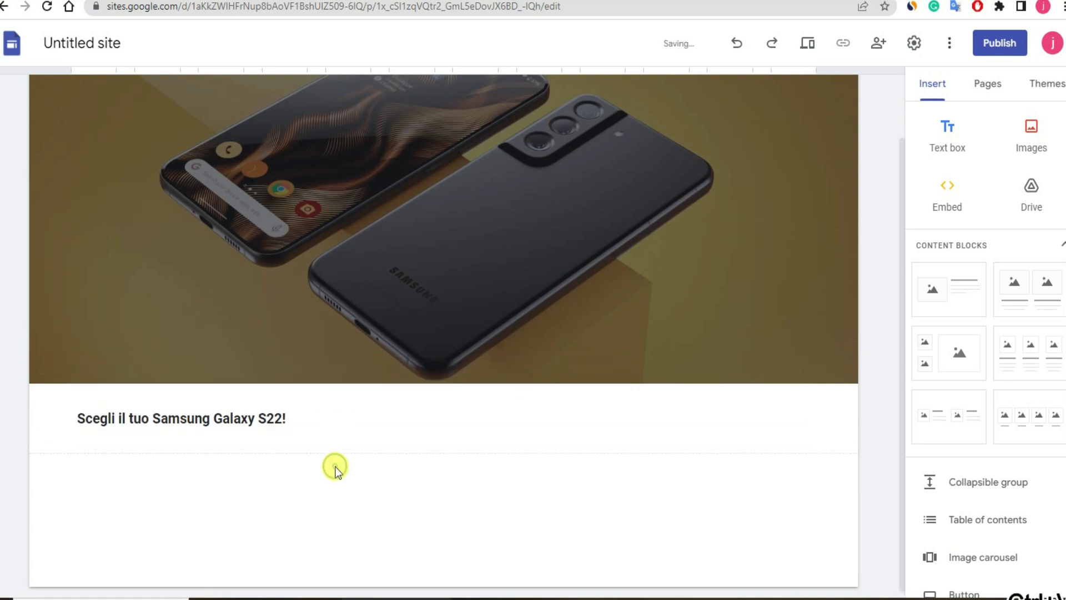
# - Apply the Title text style to the line "Scegli il tuo Samsung Galaxy S22!"
pyautogui.click(303, 421)
pyautogui.moveTo(293, 418); pyautogui.dragTo(75, 425)
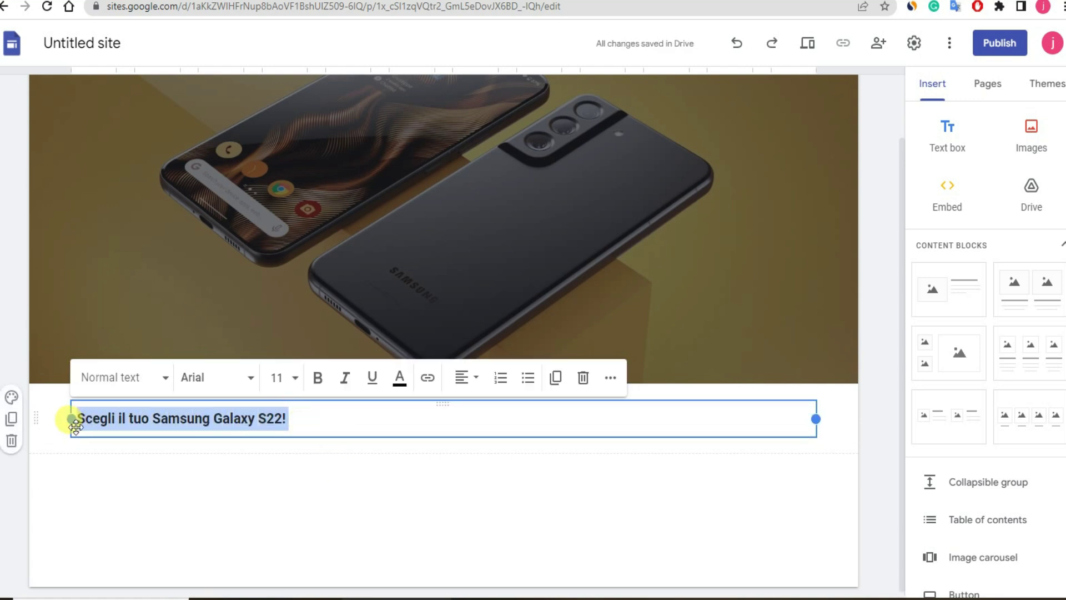
pyautogui.click(156, 383)
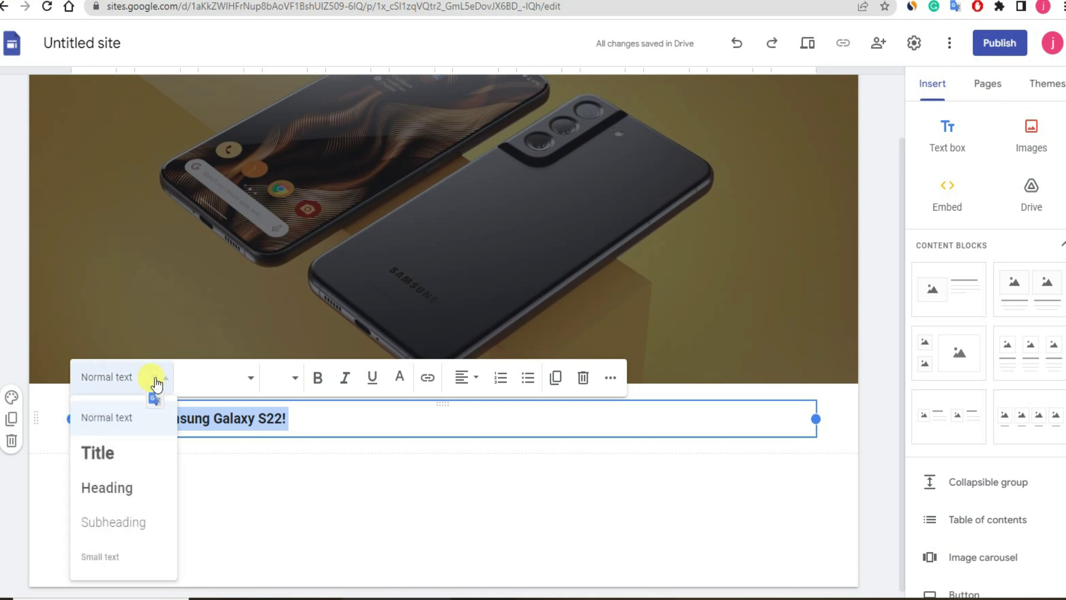
pyautogui.click(102, 456)
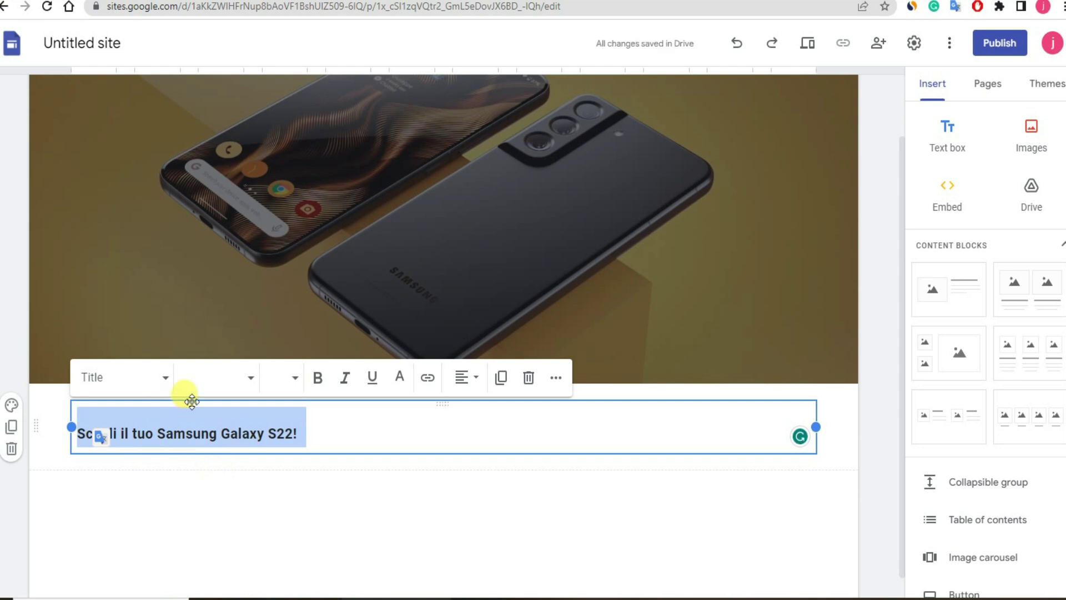
pyautogui.click(253, 382)
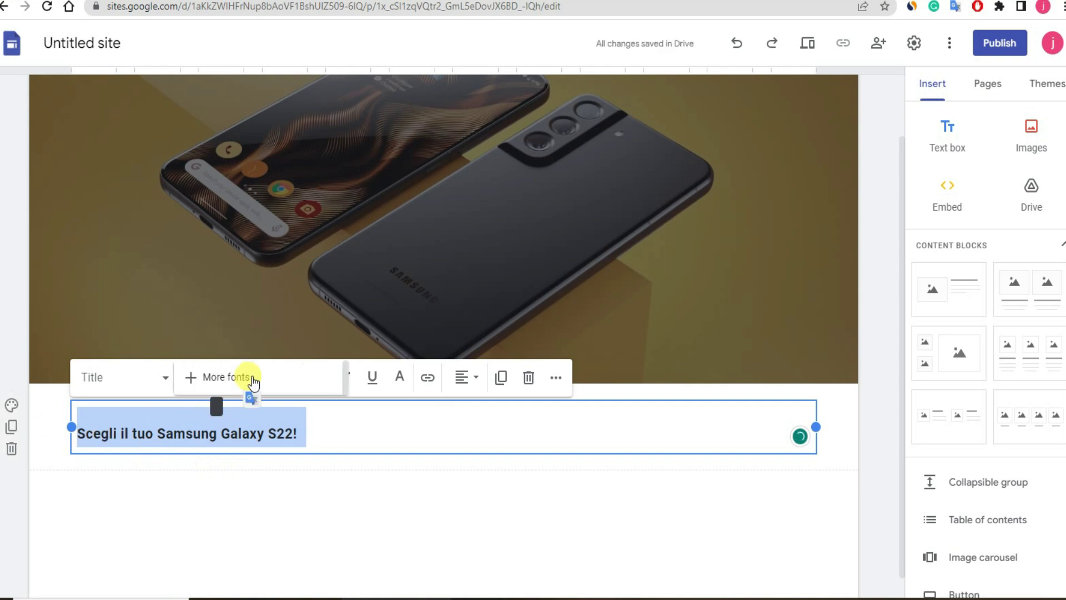
pyautogui.click(424, 432)
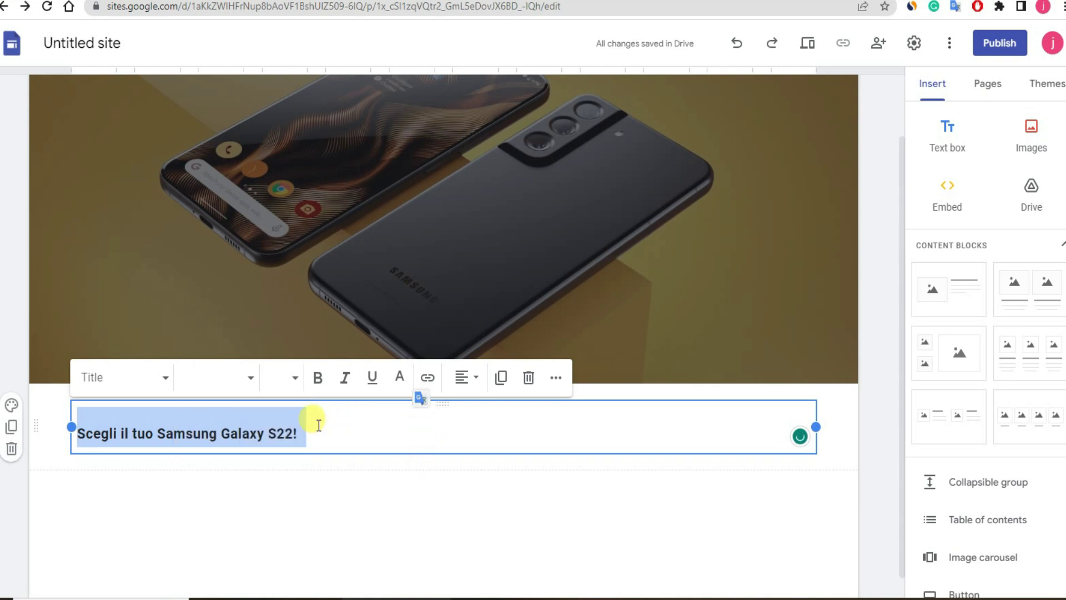
# - Set the font size of the title line "Scegli il tuo Samsung Galaxy S22!" to 30
pyautogui.click(292, 378)
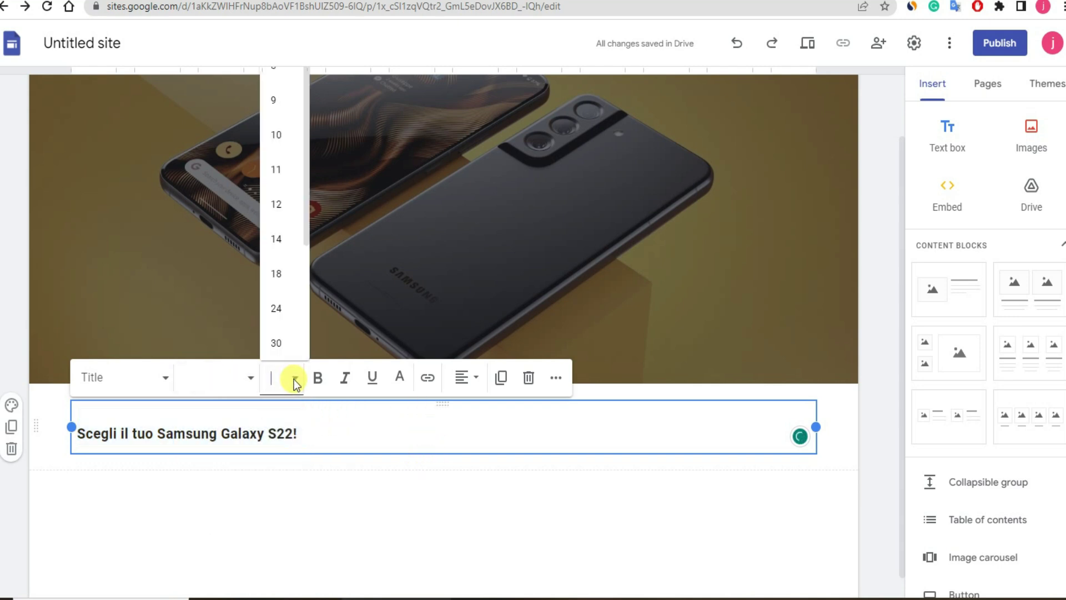
pyautogui.scroll(-1, 284, 327)
pyautogui.click(274, 272)
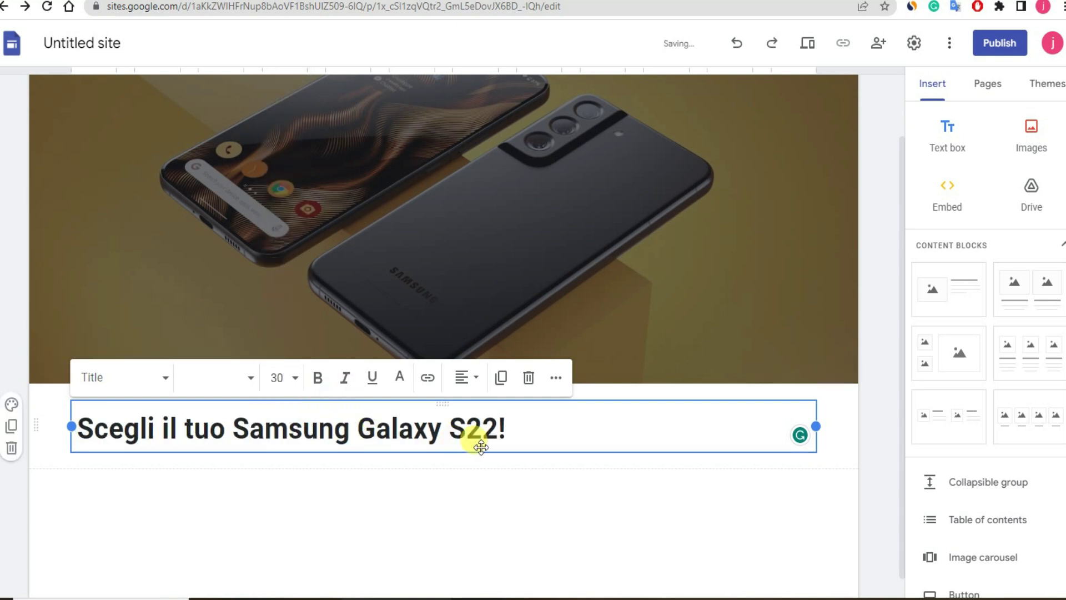
# - Colour the title line "Scegli il tuo Samsung Galaxy S22!" dark red and centre it
pyautogui.moveTo(519, 428); pyautogui.dragTo(57, 433)
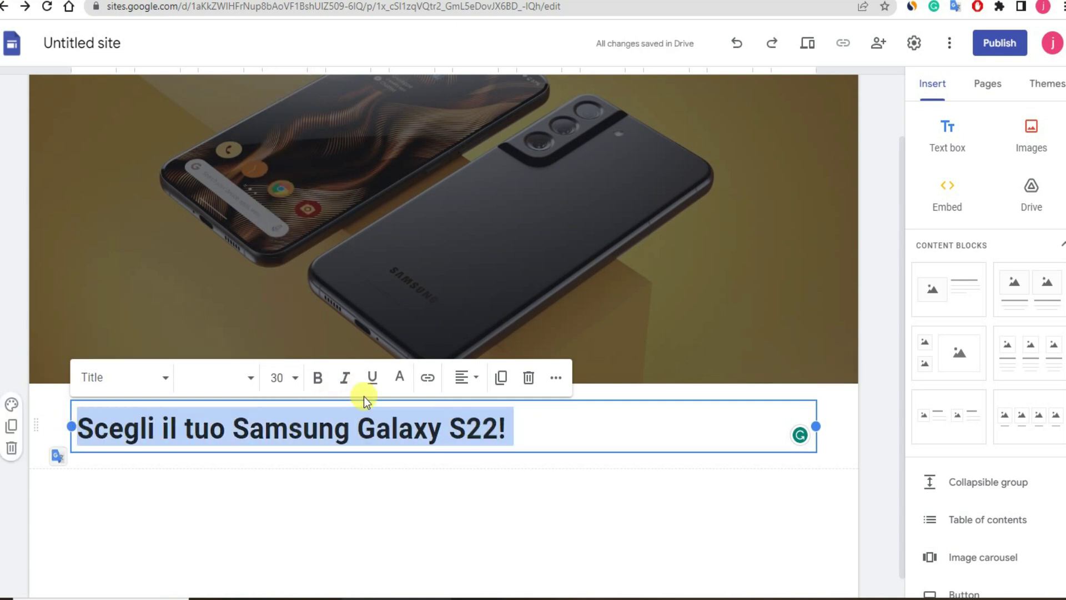
pyautogui.click(399, 381)
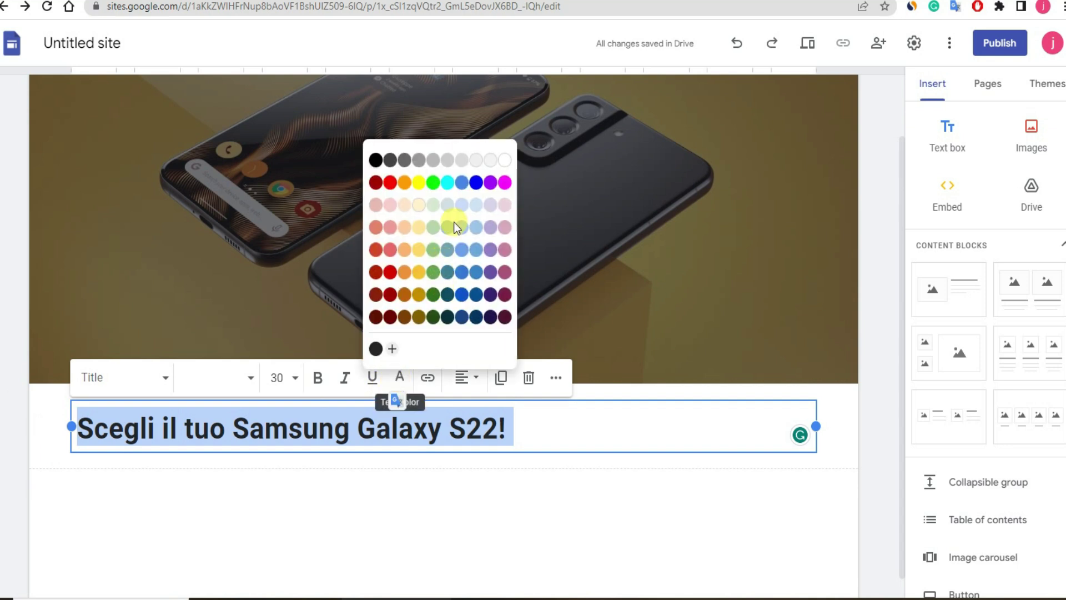
pyautogui.click(390, 272)
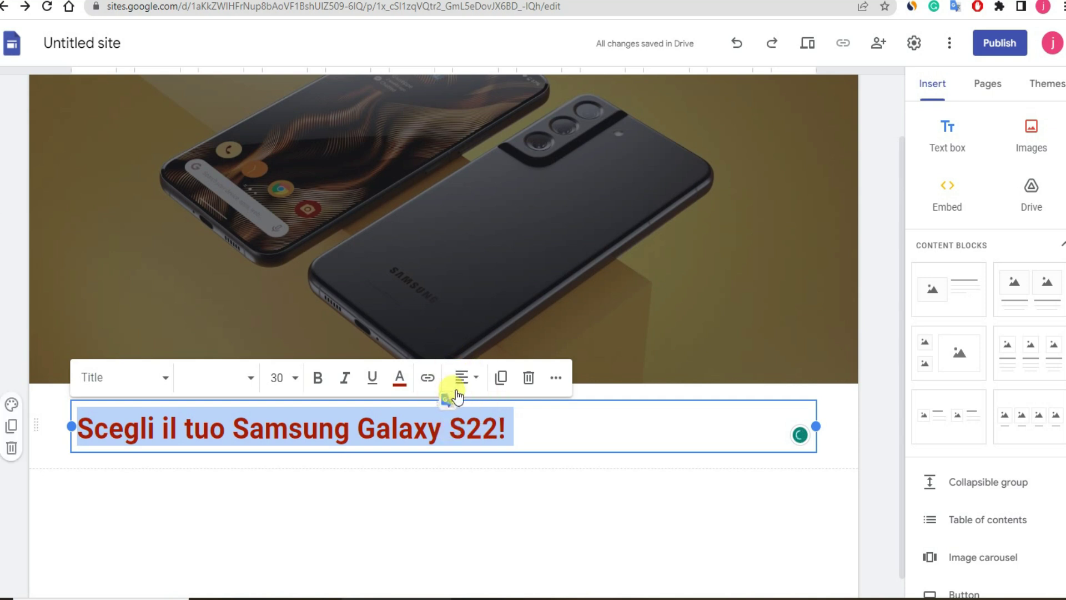
pyautogui.click(465, 383)
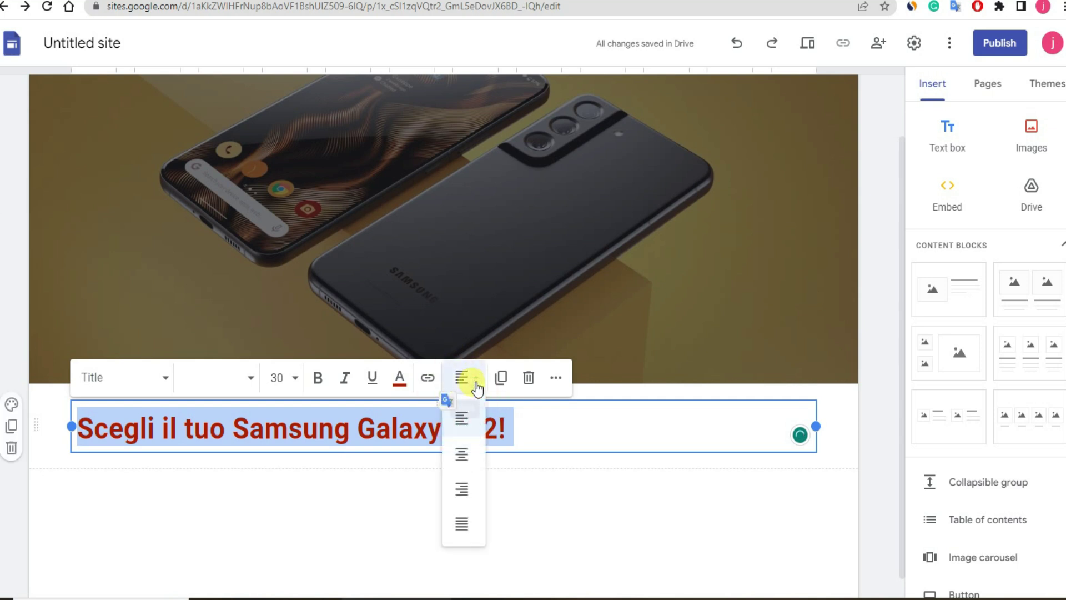
pyautogui.click(461, 461)
pyautogui.click(551, 500)
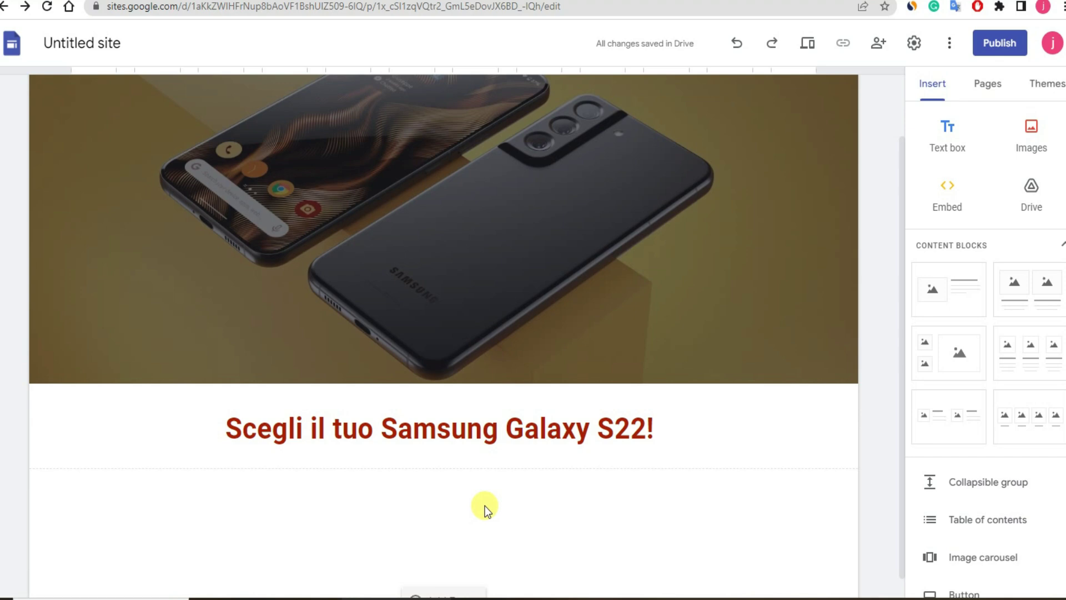
# - Switch to ChatGPT and examine the prompt with the Italian CPA offer text and the promotional description generated from it
pyautogui.hotkey('ctrl', 'Tab')
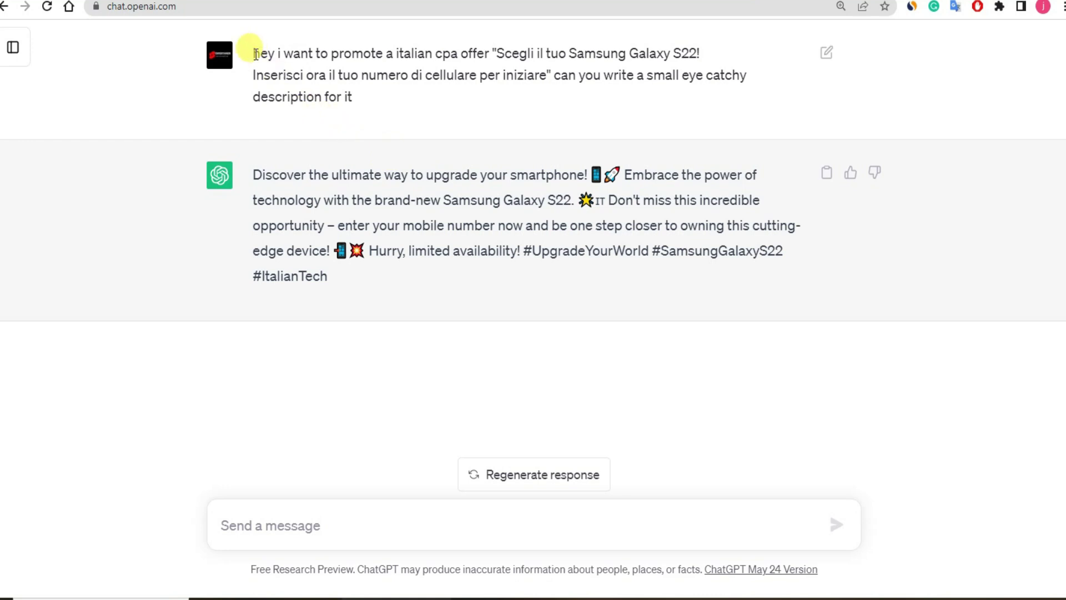
pyautogui.moveTo(254, 54); pyautogui.dragTo(490, 60)
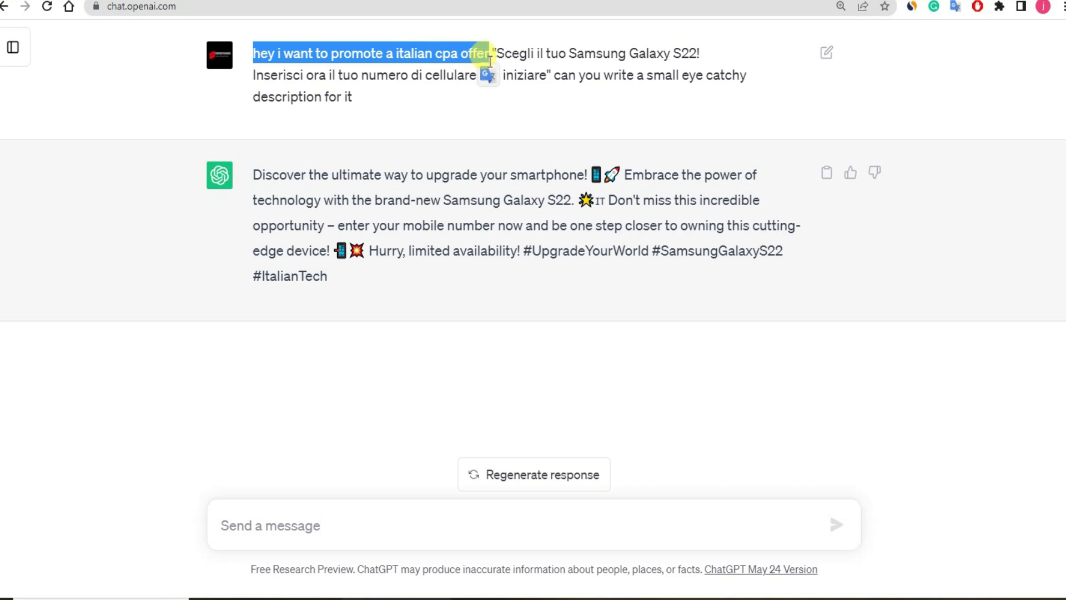
pyautogui.click(497, 57)
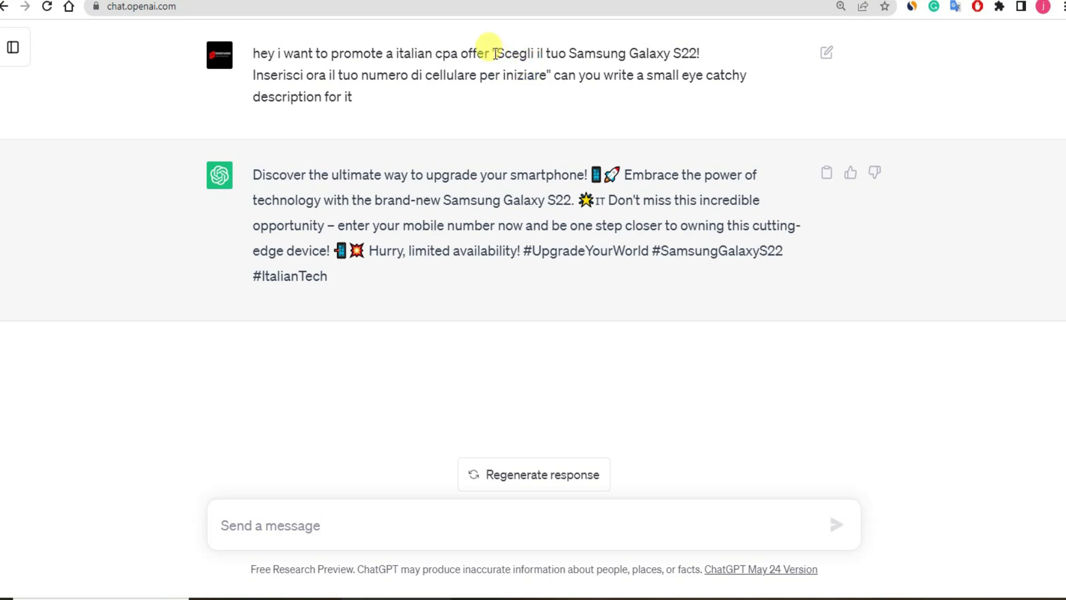
pyautogui.moveTo(496, 53); pyautogui.dragTo(543, 72)
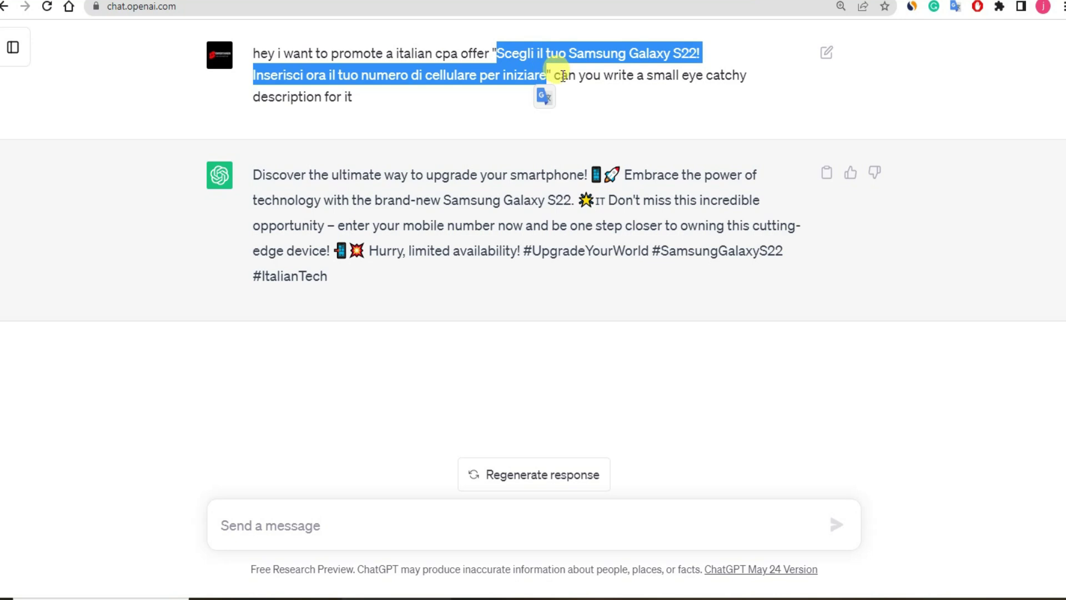
pyautogui.click(561, 75)
pyautogui.moveTo(497, 54); pyautogui.dragTo(557, 114)
pyautogui.click(572, 103)
pyautogui.click(431, 111)
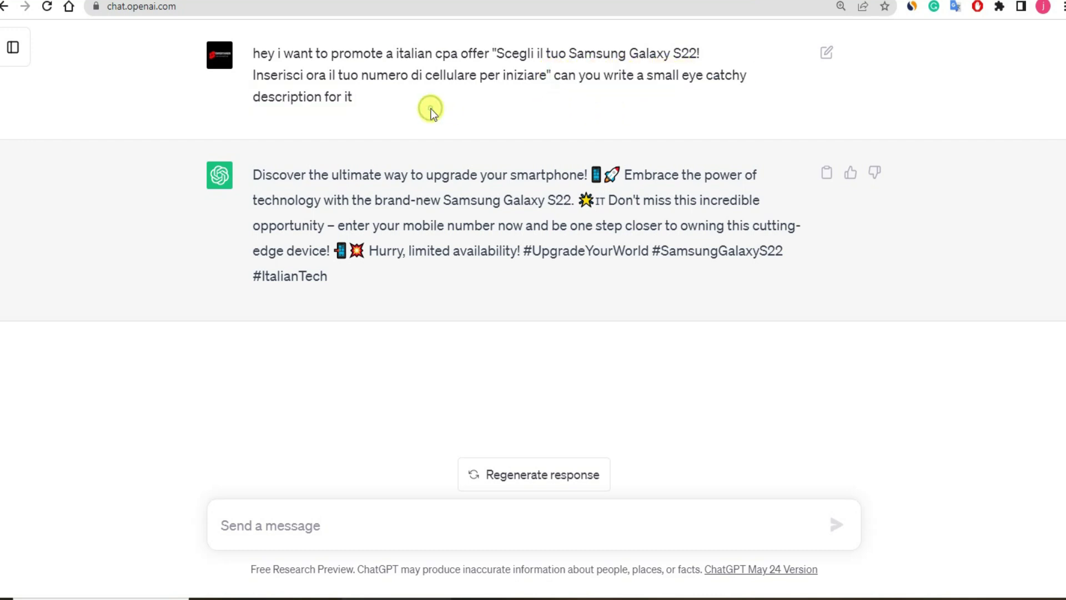
pyautogui.moveTo(252, 180); pyautogui.dragTo(358, 286)
pyautogui.click(406, 284)
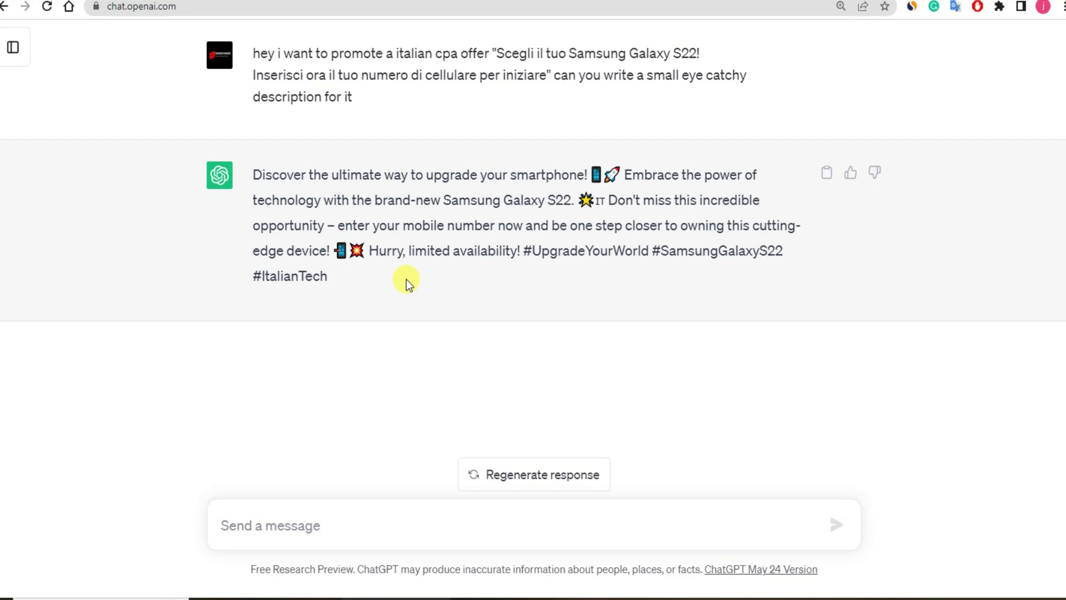
# - Copy the generated description from ChatGPT and paste it into a new Google Sites text box below the title, without trailing blank lines
pyautogui.tripleClick(420, 212)
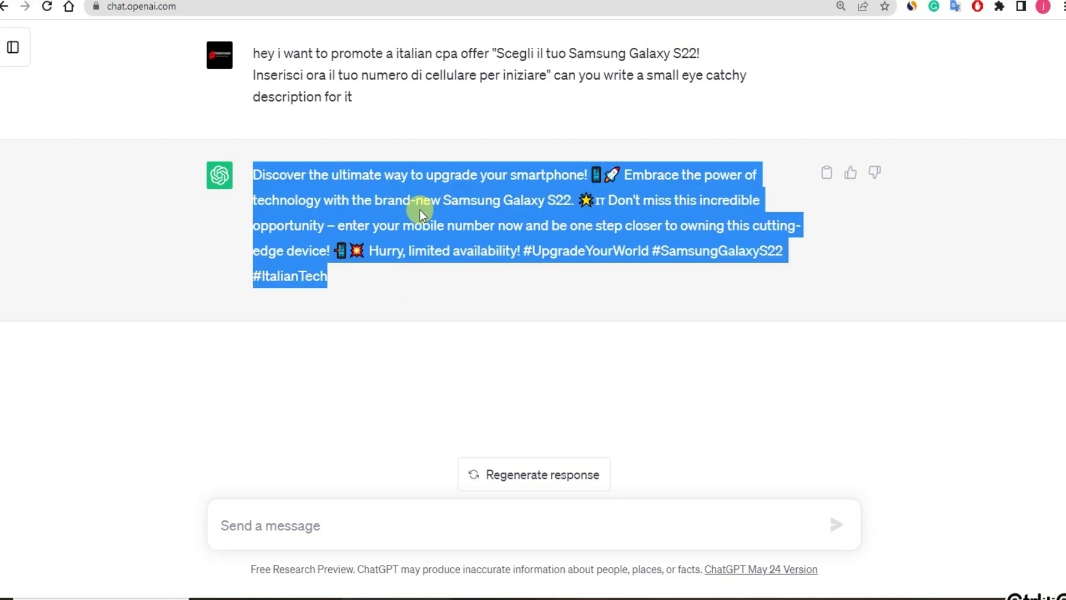
pyautogui.hotkey('ctrl', 'Tab')
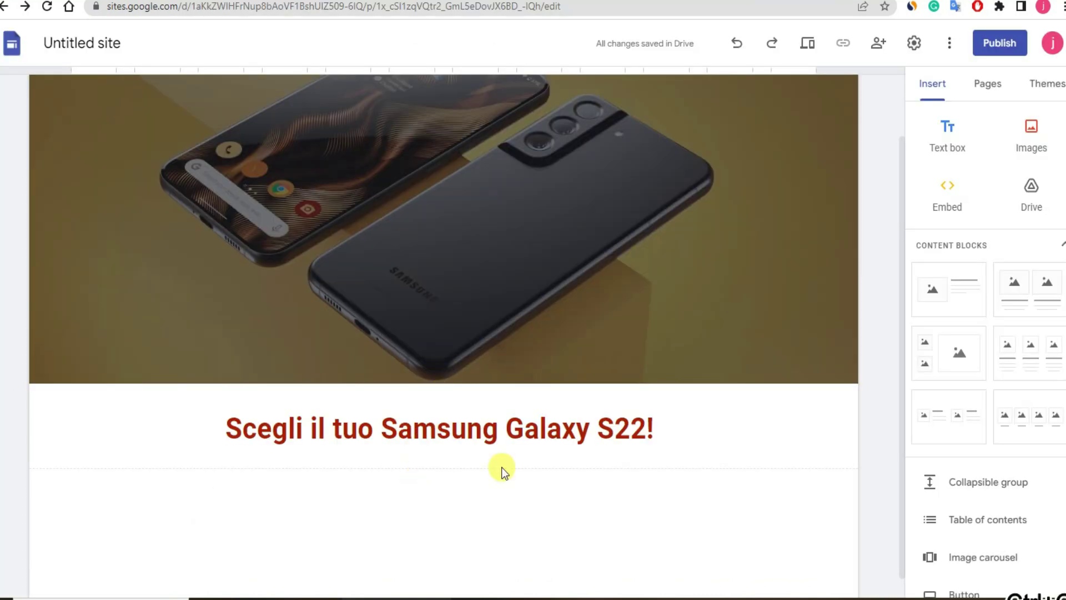
pyautogui.click(950, 133)
pyautogui.click(392, 410)
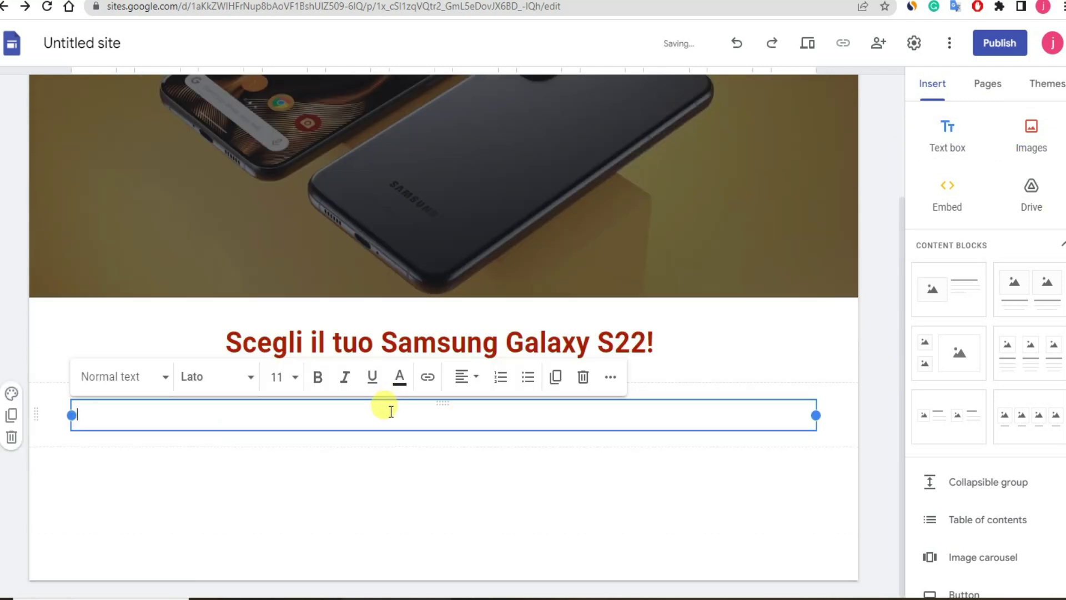
pyautogui.write("Discover the ultimate way to upgrade your smartphone! 📱🚀 Embrace the power of technology with the brand-new Samsung Galaxy S22. 🌟✨ Don't miss this incredible opportunity – enter your mobile number now and be one step closer to owning this cutting-edge device! 📲💥 Hurry, limited availability! #UpgradeYourWorld #SamsungGalaxyS22 #ItalianTech")
pyautogui.press('BackSpace')
pyautogui.press('BackSpace')
# - Set the font size of the whole description text to 14
pyautogui.moveTo(236, 463); pyautogui.dragTo(40, 394)
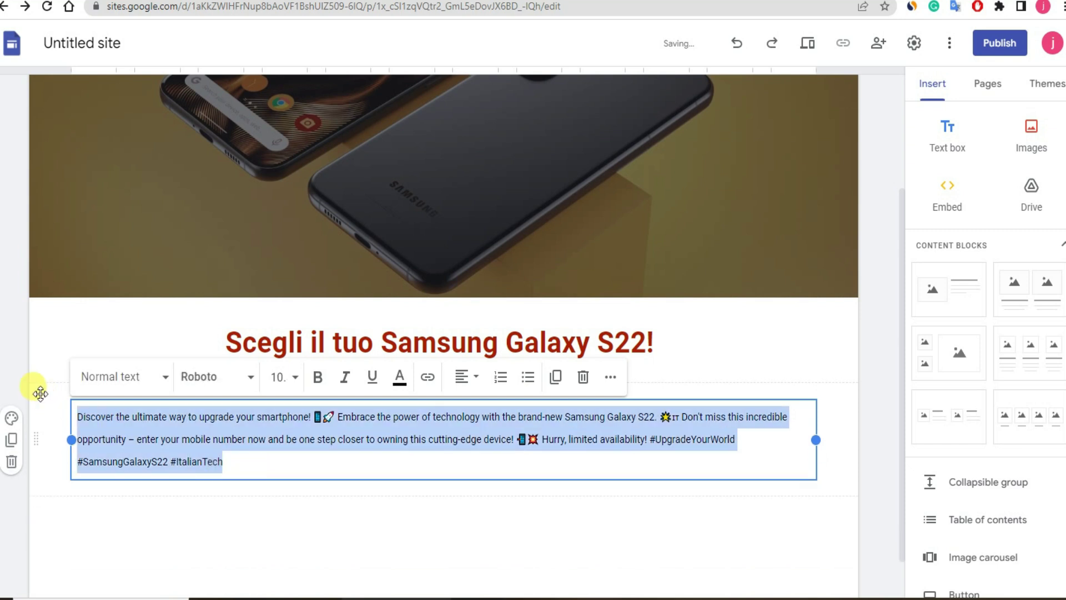
pyautogui.click(300, 380)
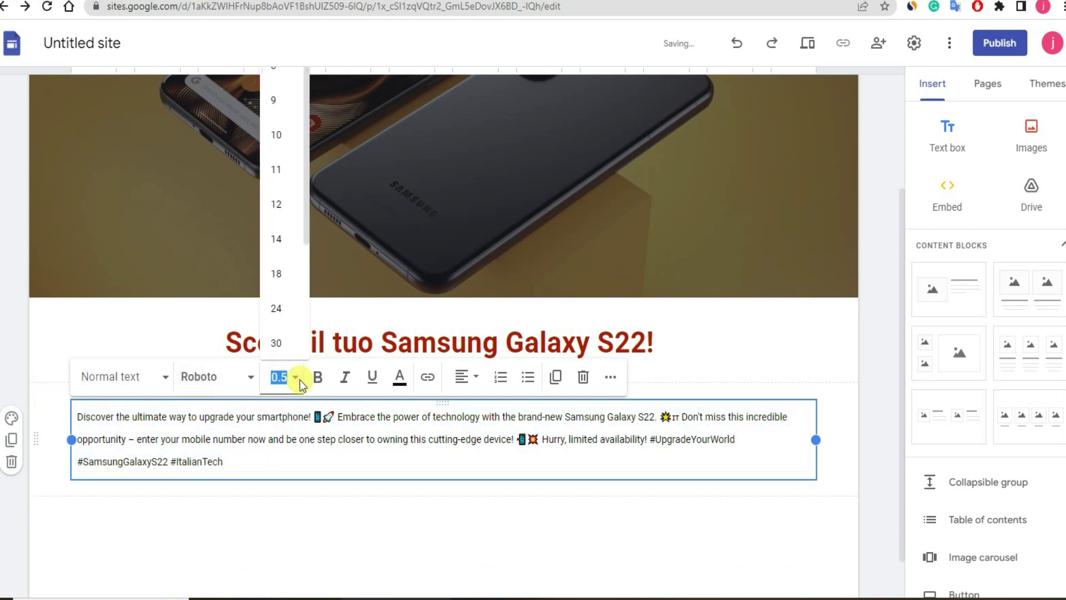
pyautogui.click(279, 238)
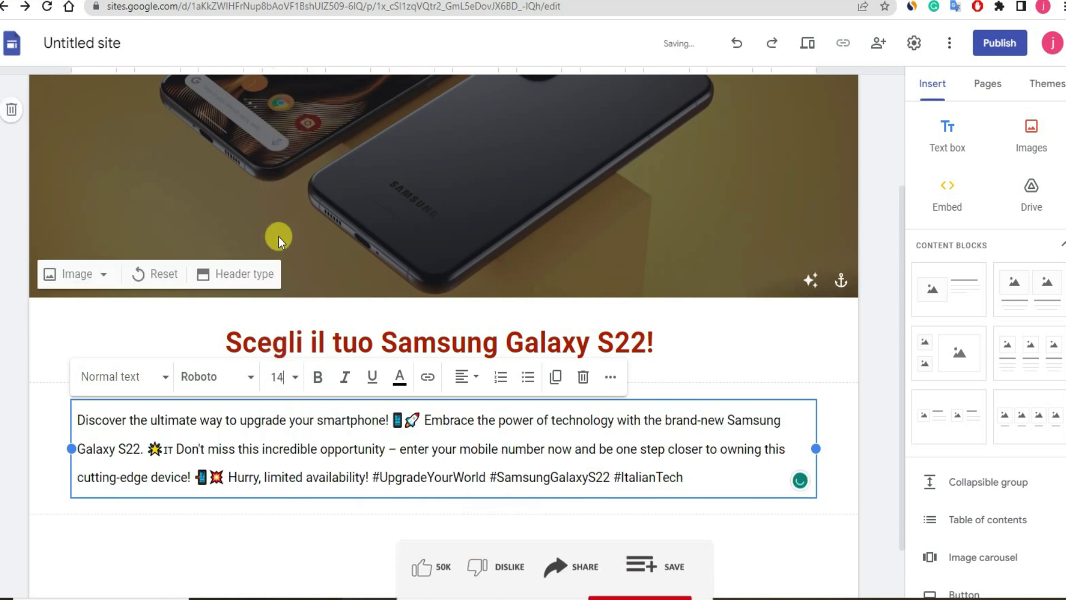
# - Set the font size of the whole description text to 18 and leave the text box
pyautogui.click(695, 479)
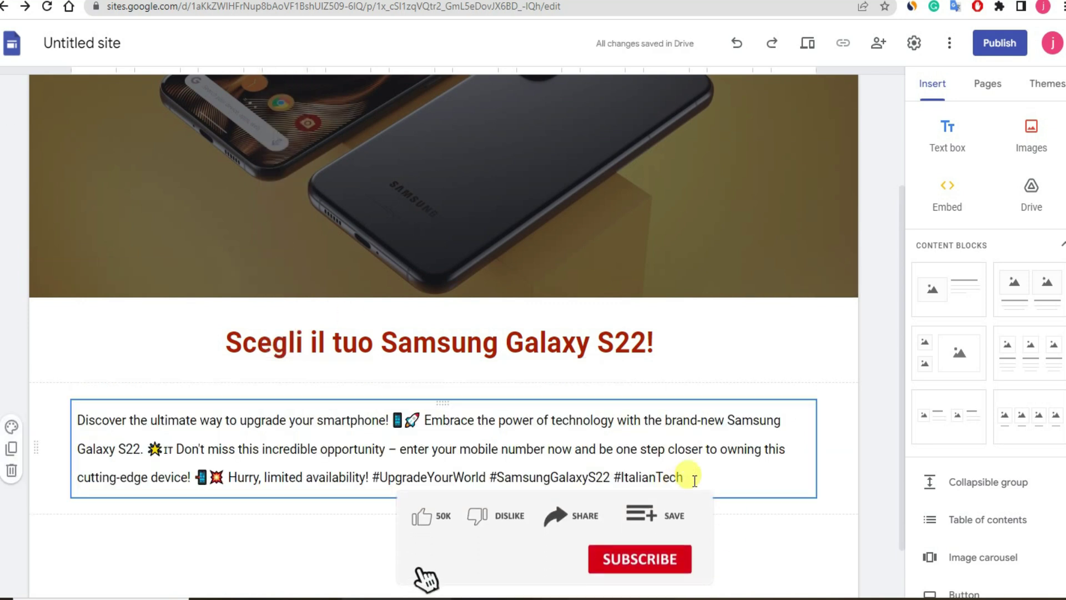
pyautogui.hotkey('ctrl', 'a')
pyautogui.click(285, 380)
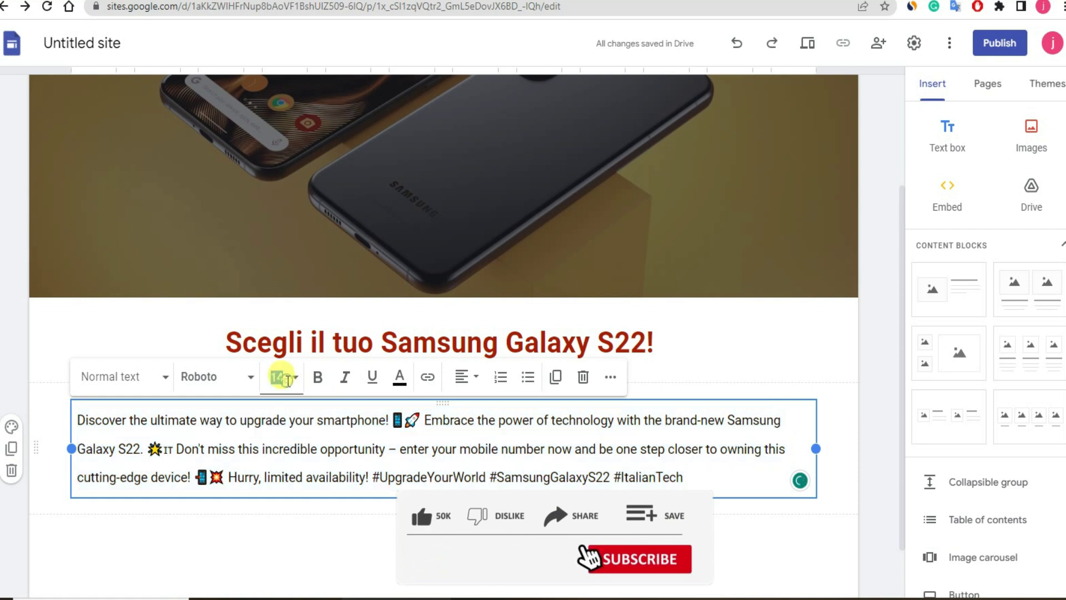
pyautogui.click(280, 273)
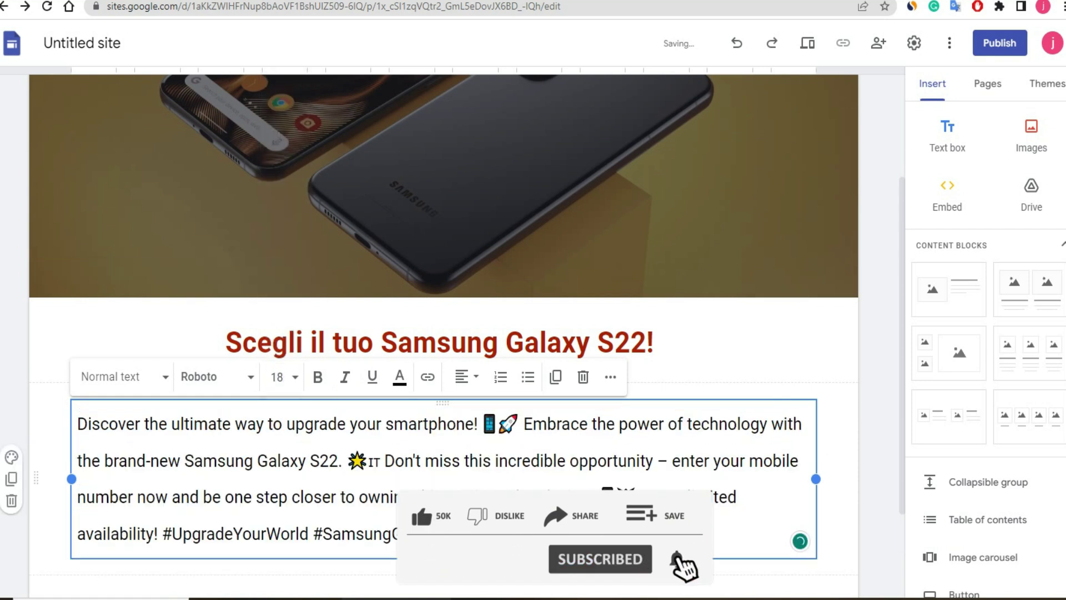
pyautogui.click(737, 368)
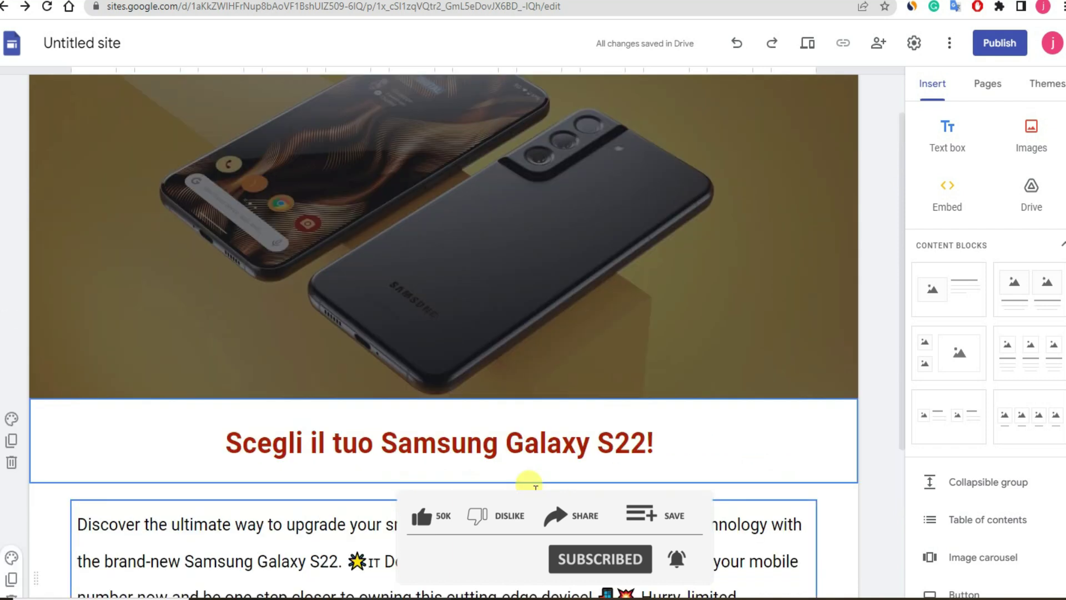
pyautogui.scroll(1, 528, 481)
pyautogui.scroll(-1, 555, 261)
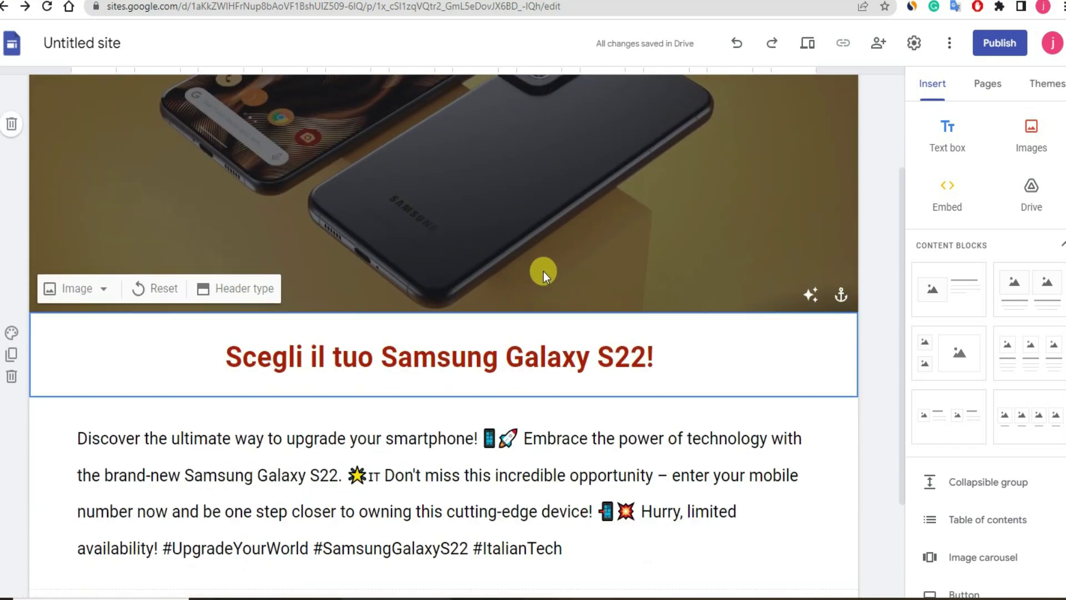
pyautogui.scroll(-1, 645, 345)
pyautogui.scroll(-1, 648, 341)
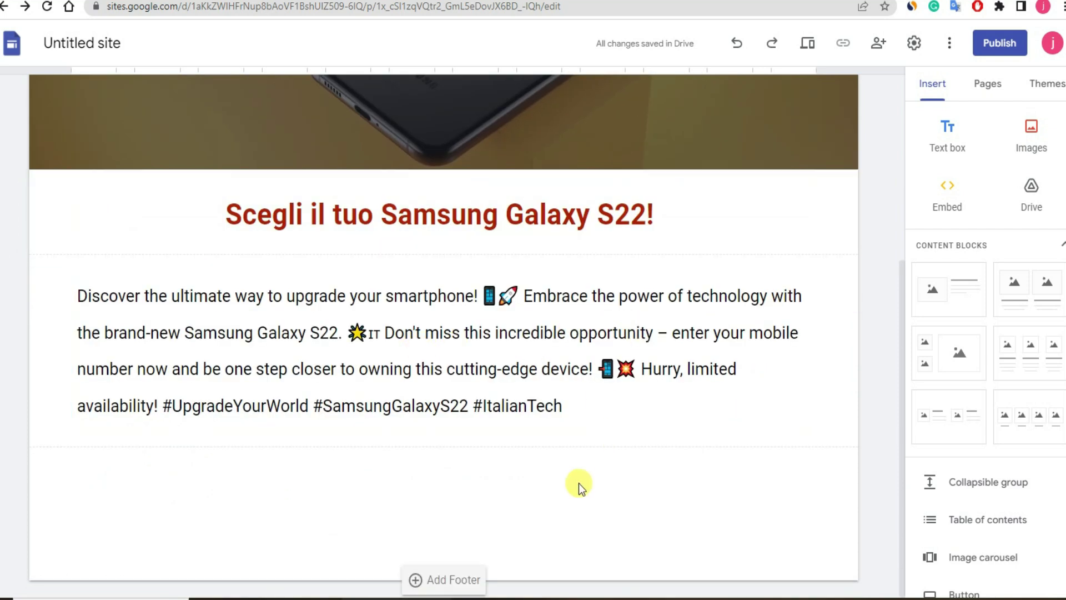
# - Switch to the Google Images results for Samsung Galaxy S22 and browse them for another phone picture
pyautogui.click(406, 3)
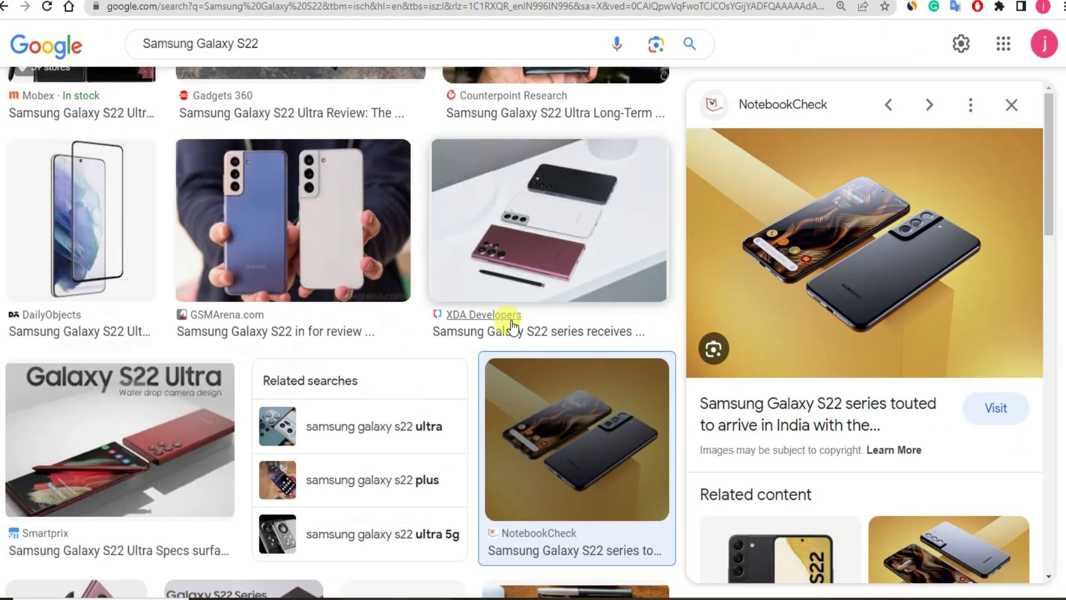
pyautogui.scroll(-5, 506, 317)
pyautogui.scroll(-4, 510, 322)
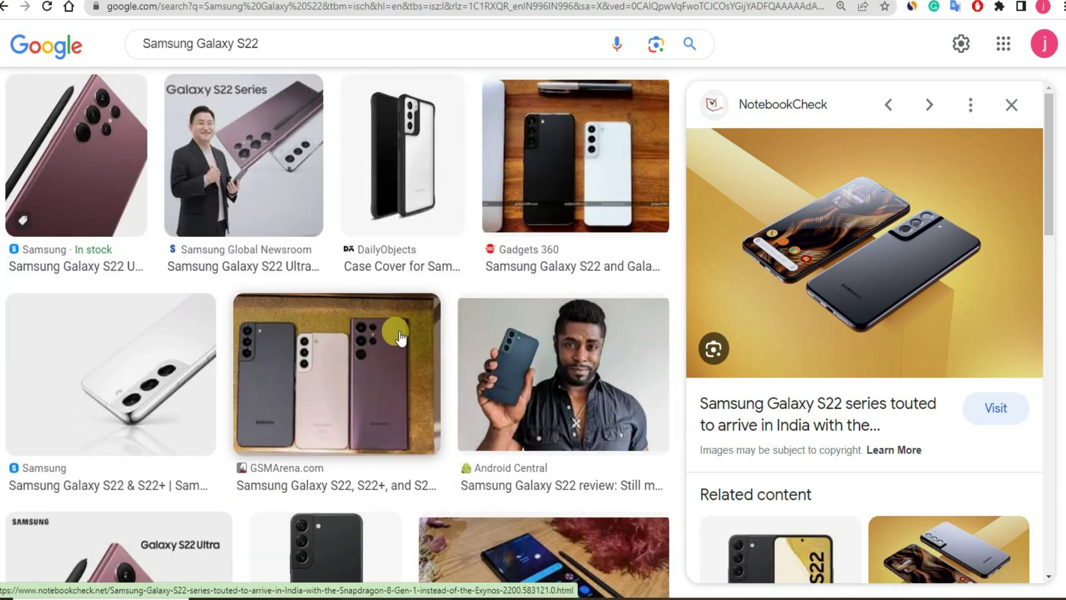
pyautogui.scroll(-8, 395, 333)
pyautogui.scroll(-4, 401, 337)
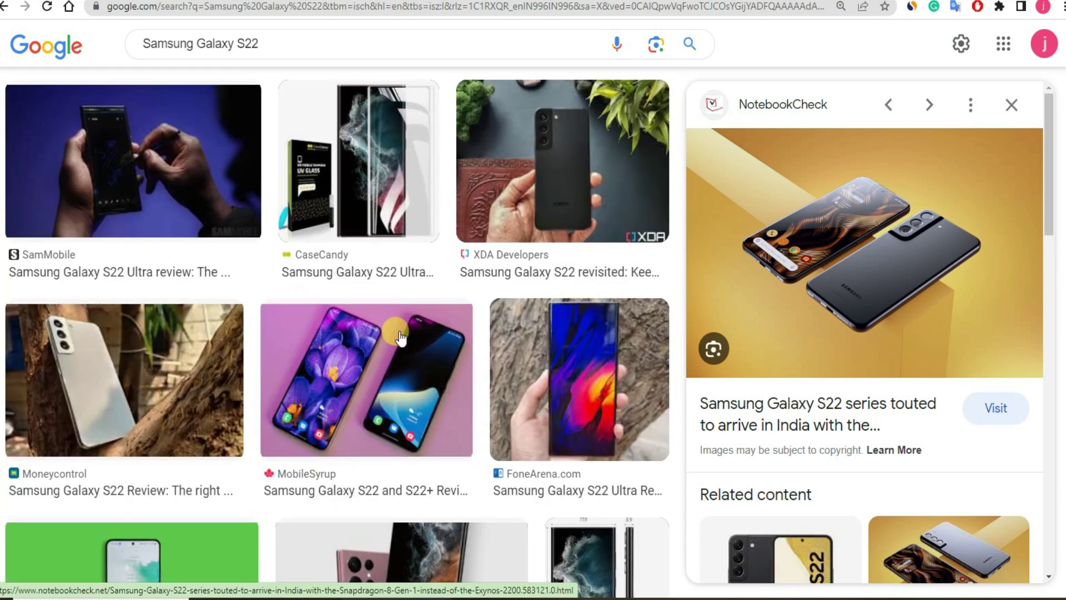
pyautogui.scroll(-6, 401, 337)
pyautogui.scroll(-8, 399, 331)
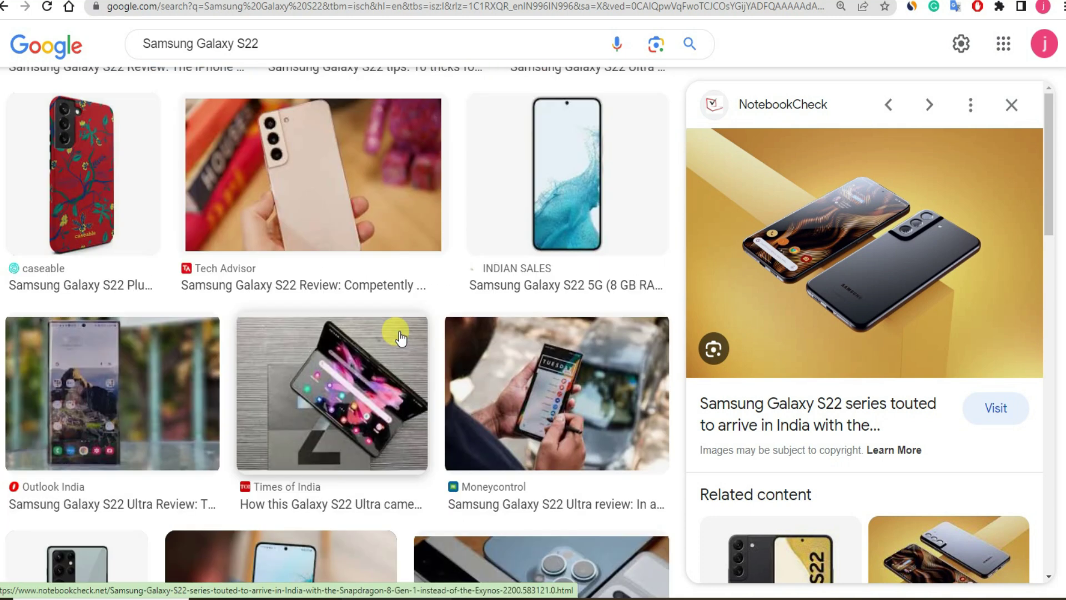
pyautogui.scroll(2, 399, 331)
pyautogui.scroll(-2, 399, 331)
pyautogui.scroll(-11, 399, 331)
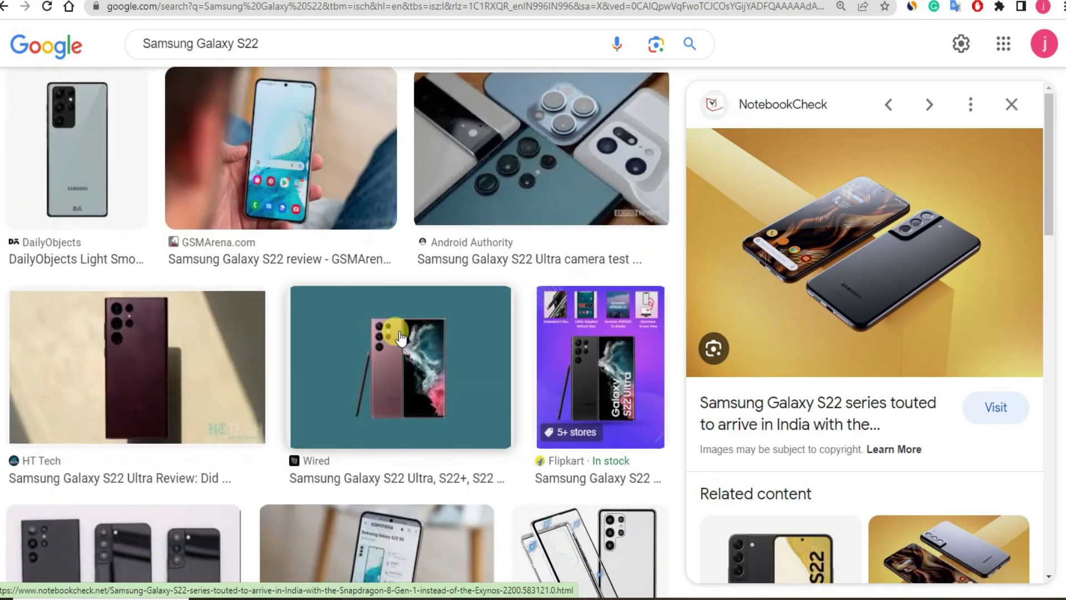
pyautogui.scroll(-14, 401, 336)
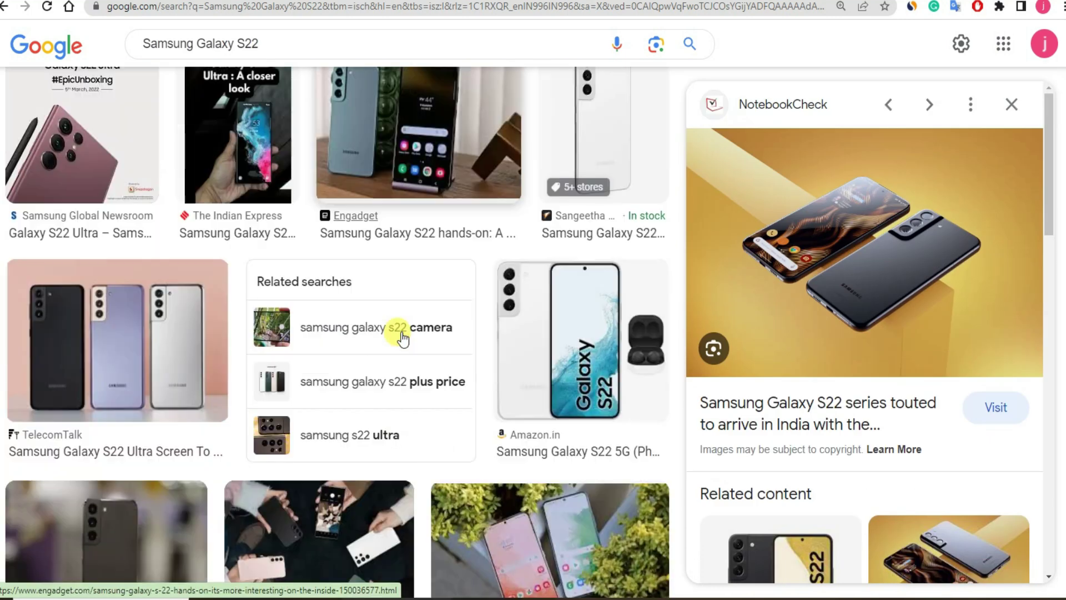
pyautogui.scroll(-5, 478, 344)
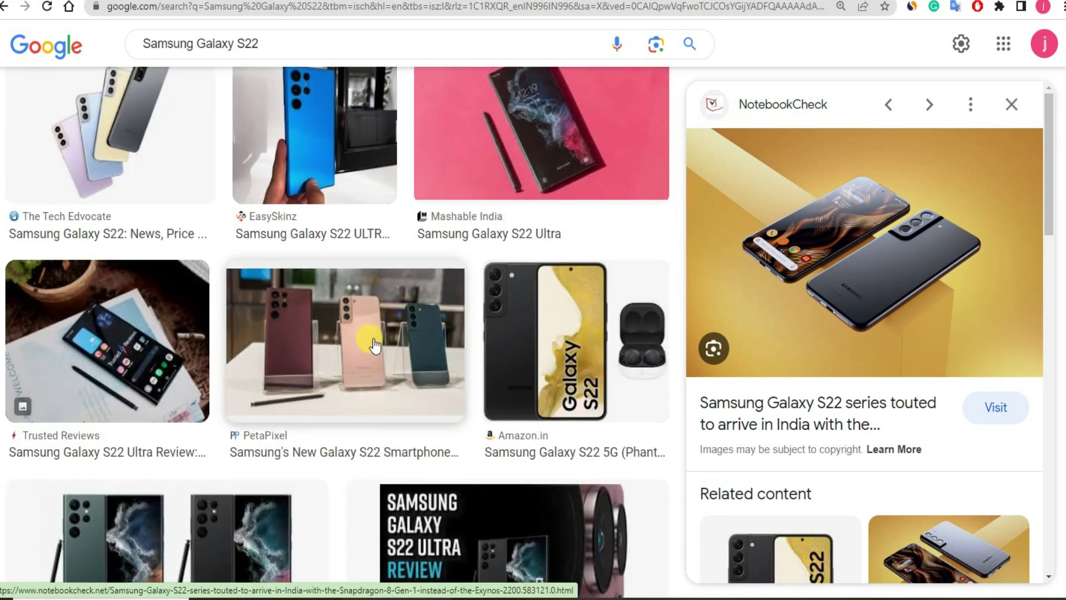
# - Open the PetaPixel picture of three Galaxy S22 phones, copy its image address and return to the Google Sites page
pyautogui.click(375, 345)
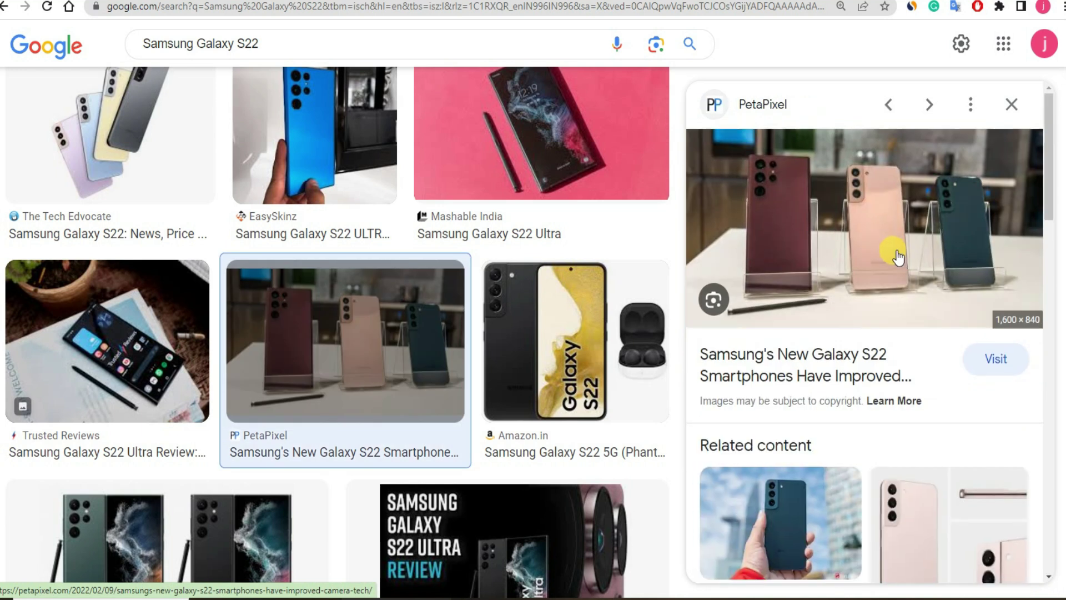
pyautogui.rightClick(896, 251)
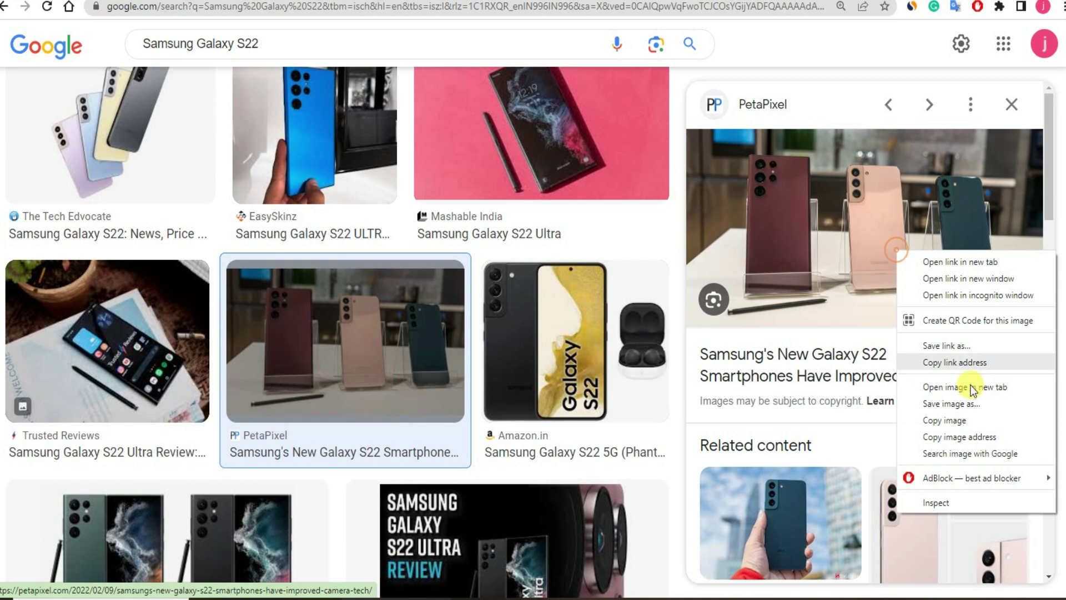
pyautogui.click(933, 437)
pyautogui.hotkey('ctrl', 'Tab')
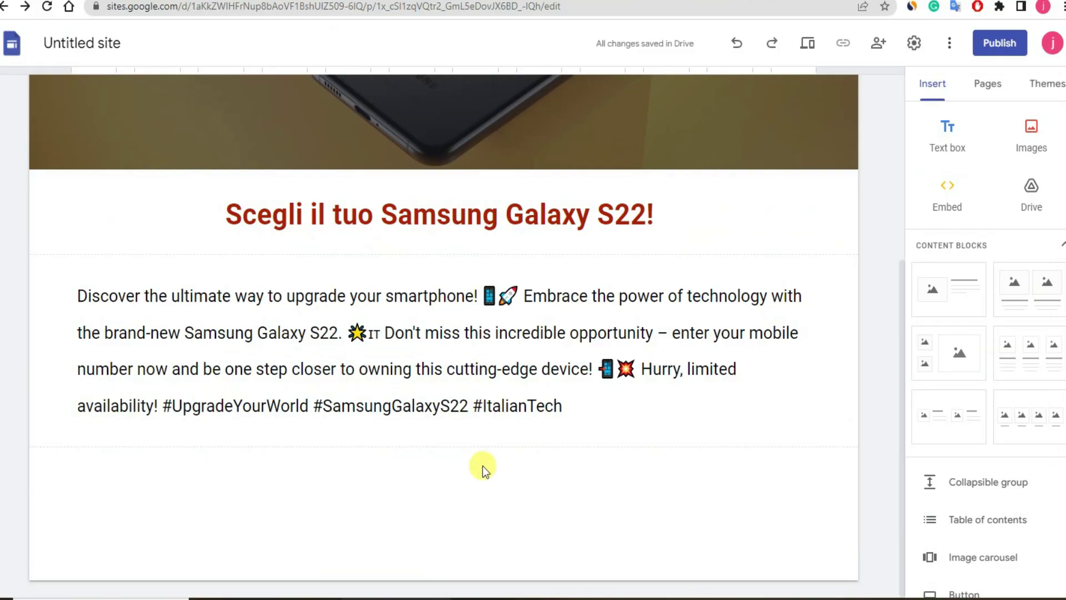
# - Insert the PetaPixel picture of three Galaxy S22 phones into the page from its copied image address
pyautogui.click(1033, 129)
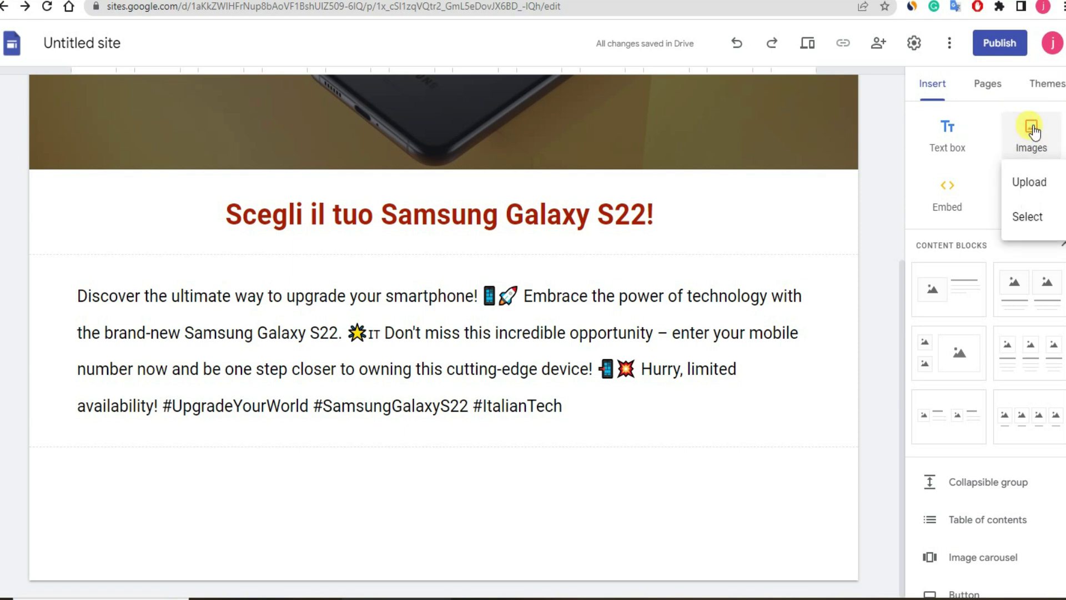
pyautogui.click(1029, 217)
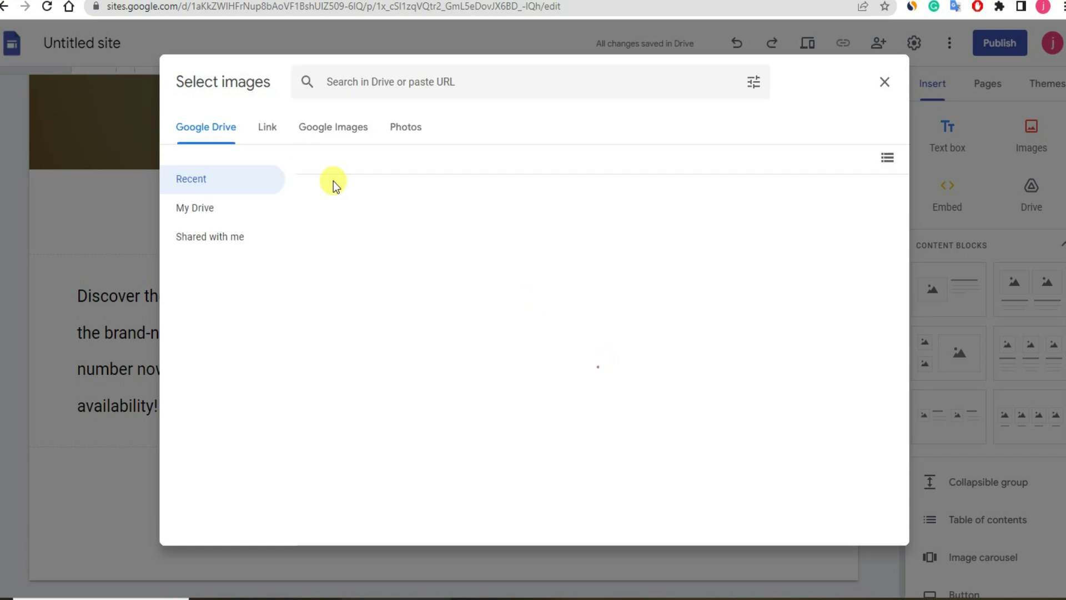
pyautogui.click(269, 130)
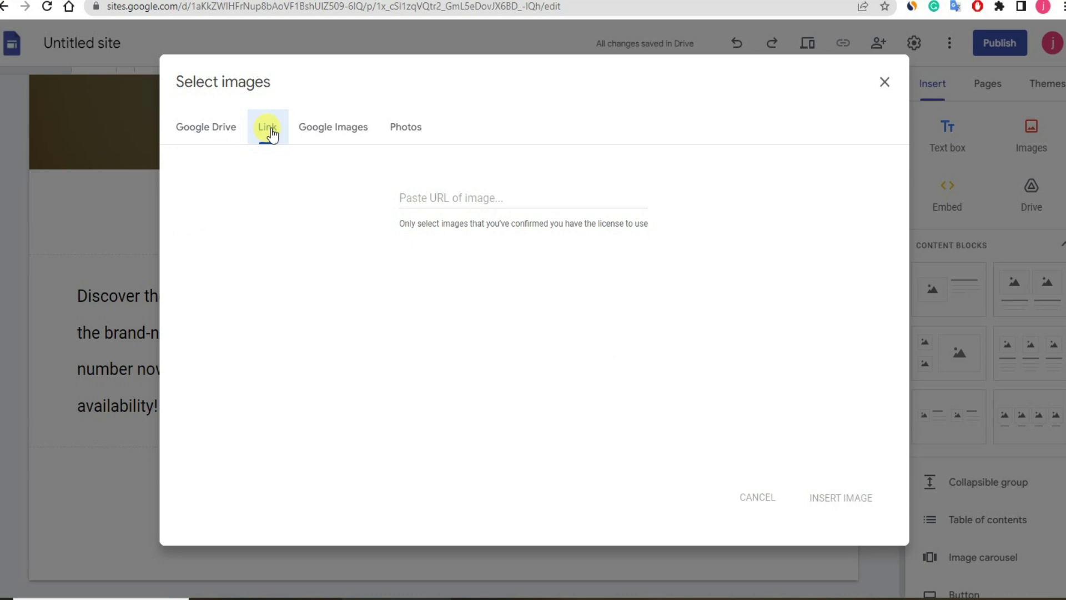
pyautogui.click(442, 200)
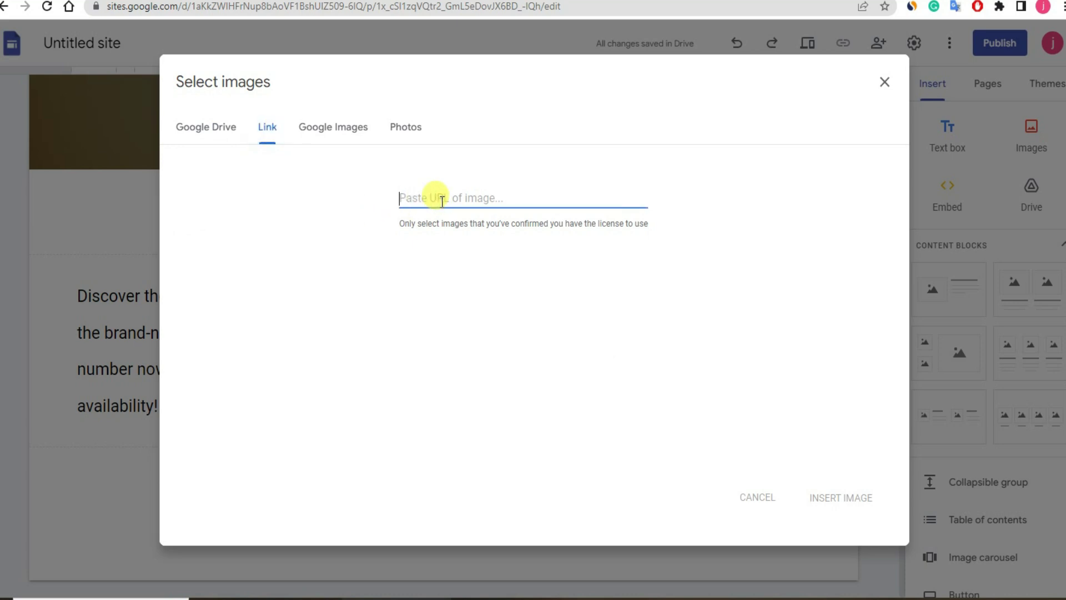
pyautogui.hotkey('ctrl', 'v')
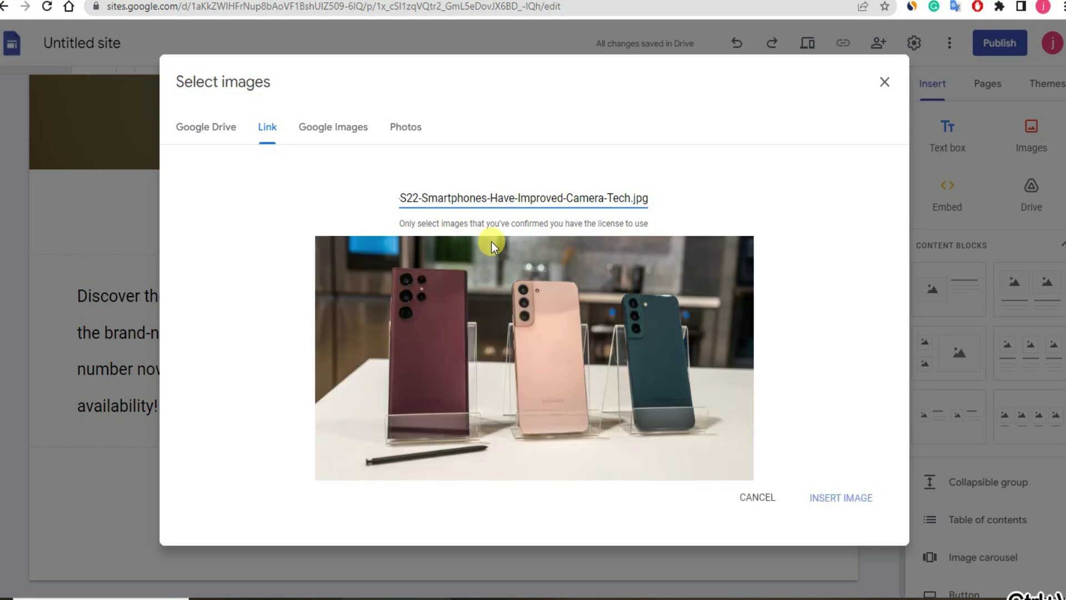
pyautogui.click(779, 264)
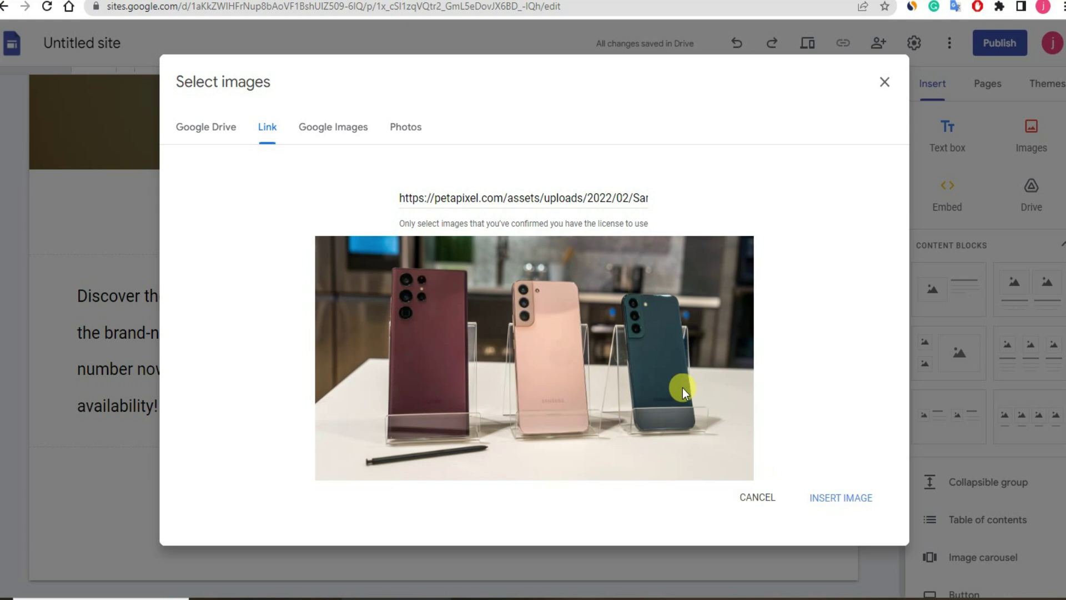
pyautogui.click(836, 499)
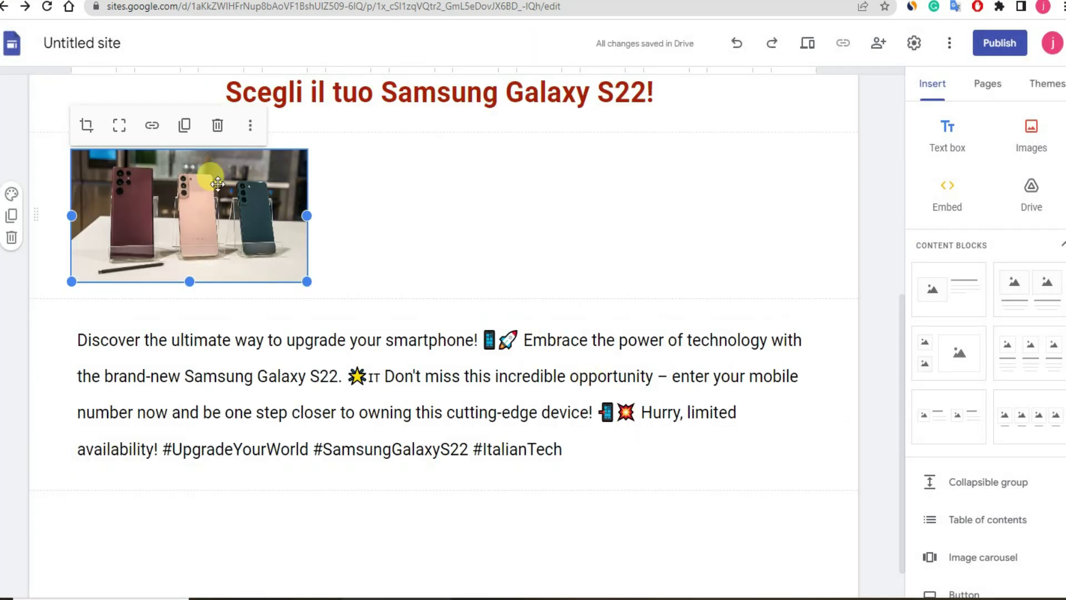
# - Move the three-phone picture into its own section below the description and enlarge it to the full content width
pyautogui.moveTo(217, 183); pyautogui.dragTo(276, 451)
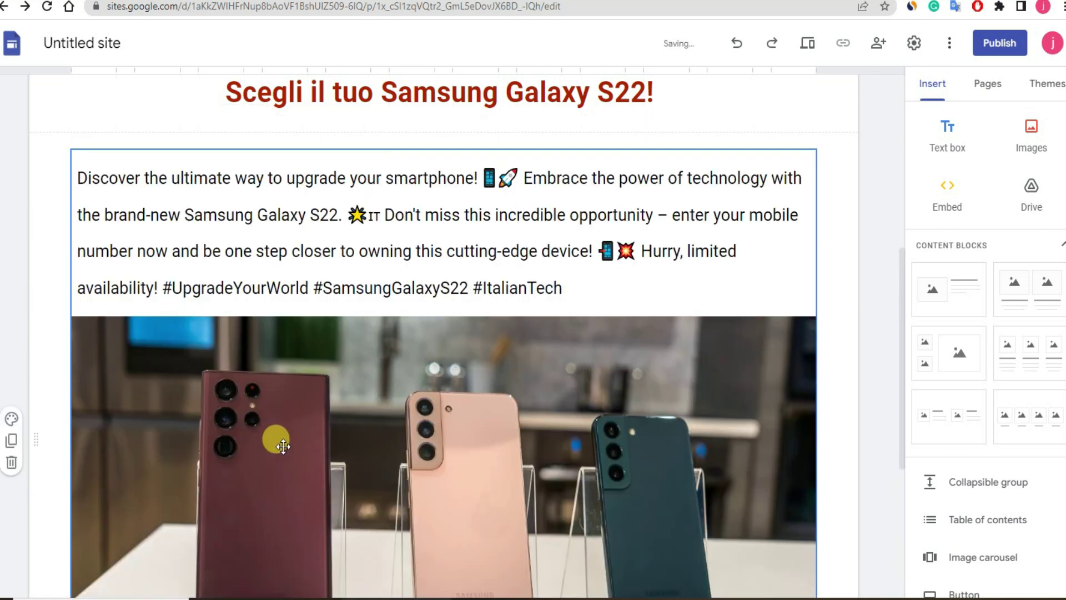
pyautogui.scroll(-5, 686, 253)
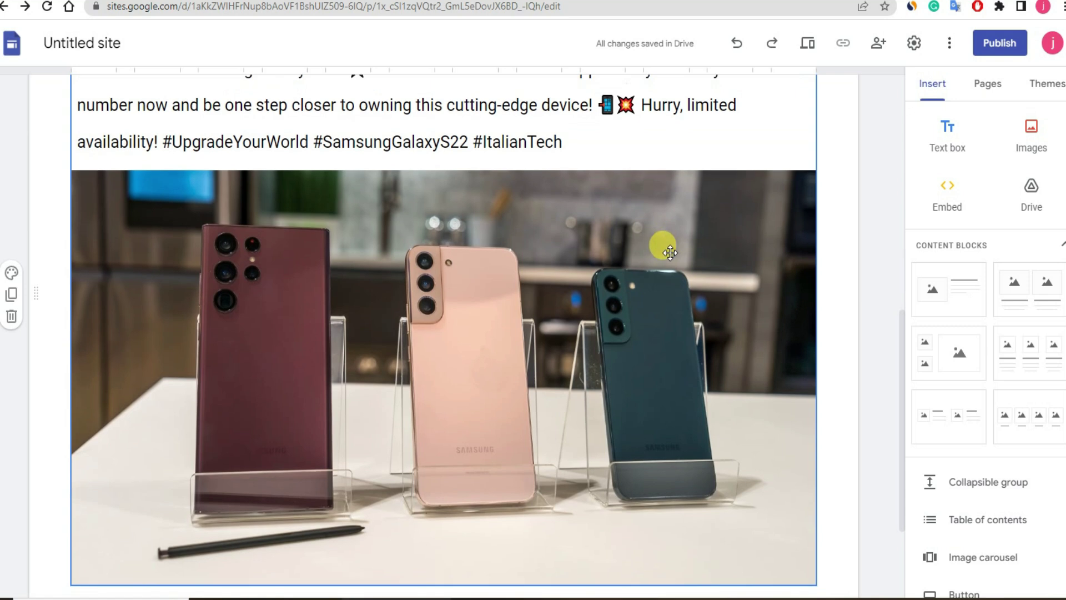
pyautogui.moveTo(630, 190); pyautogui.dragTo(355, 463)
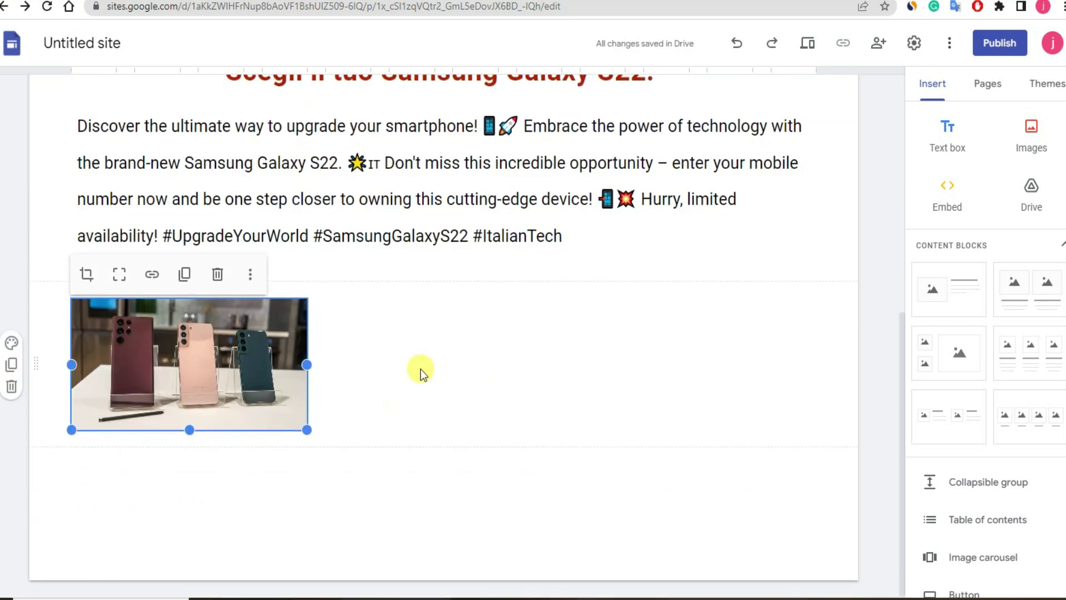
pyautogui.moveTo(312, 434); pyautogui.dragTo(738, 535)
pyautogui.scroll(10, 516, 435)
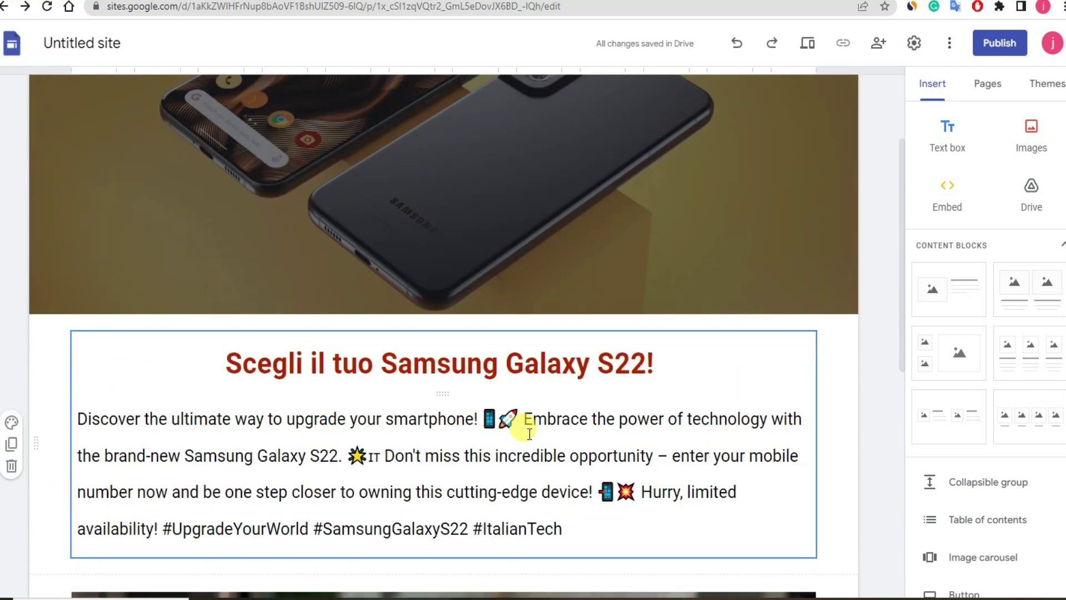
pyautogui.scroll(-5, 517, 278)
pyautogui.scroll(-6, 516, 275)
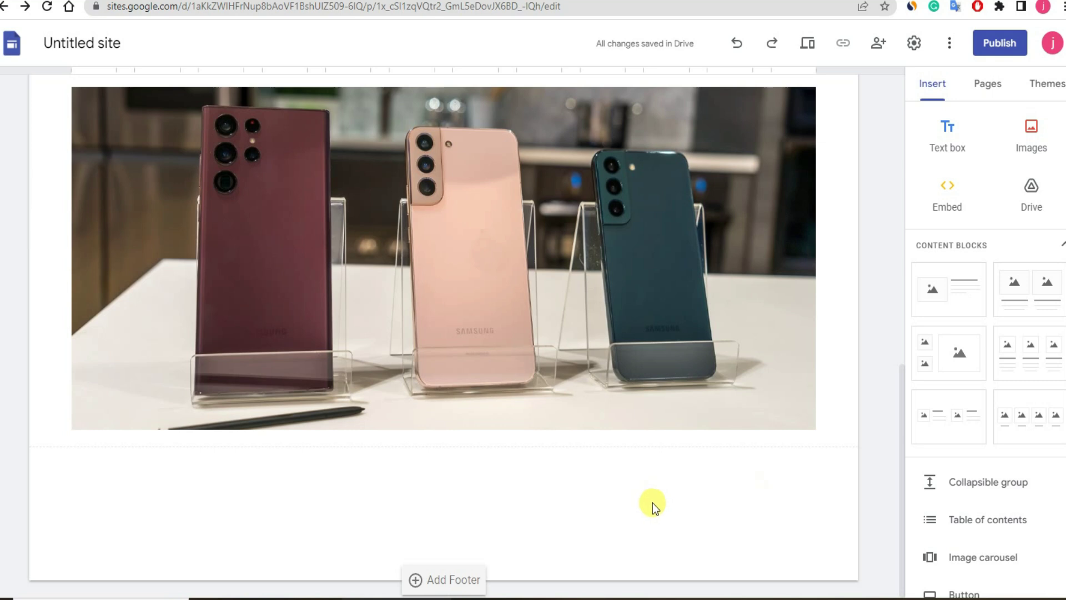
pyautogui.click(941, 180)
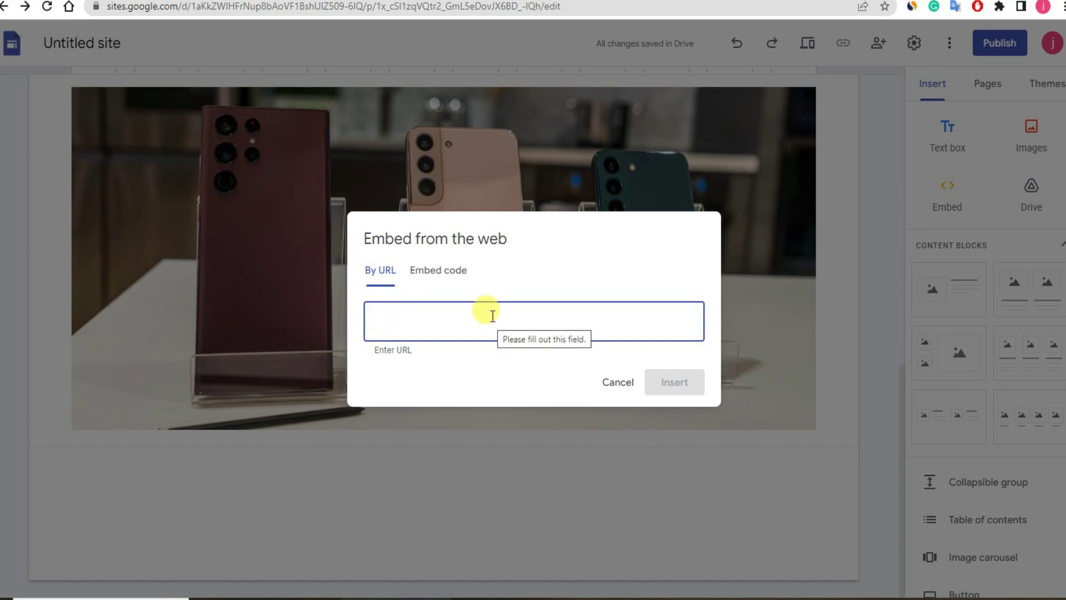
pyautogui.click(437, 275)
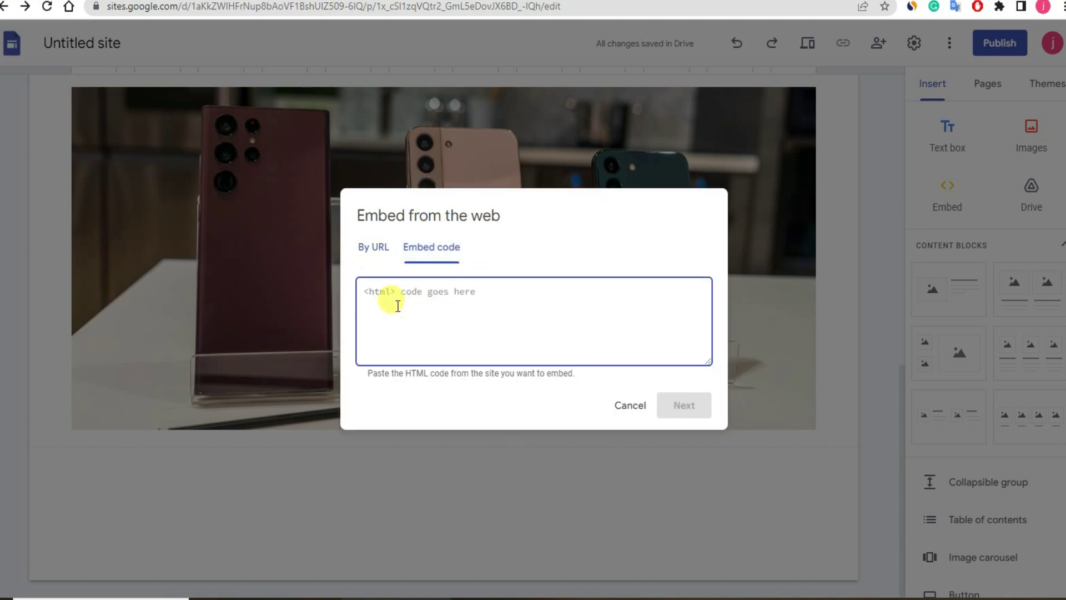
pyautogui.click(626, 404)
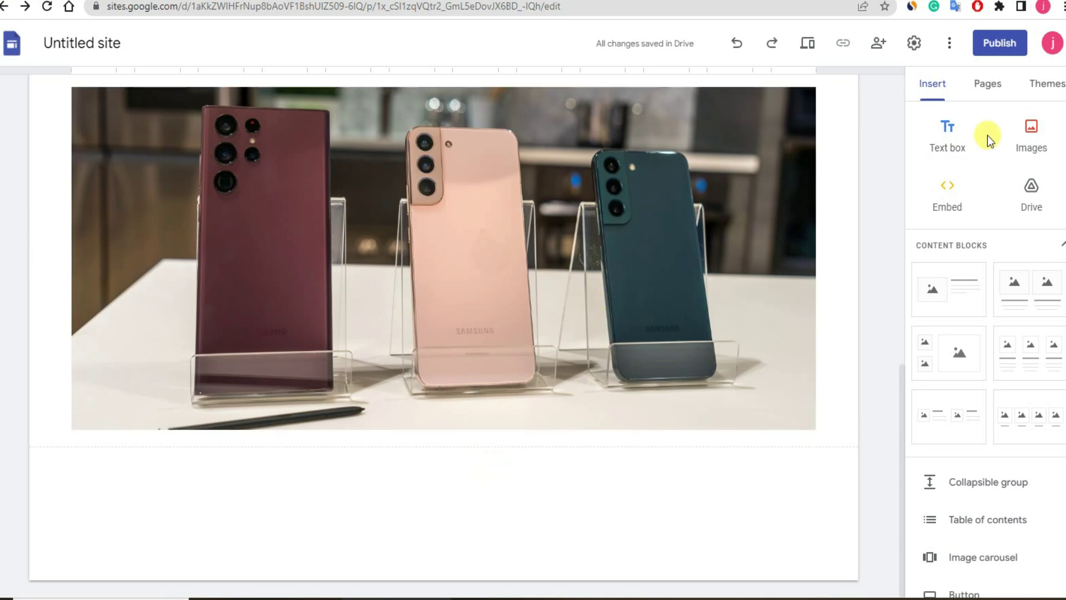
# - Switch to the Google Images results and search for "enter now button"
pyautogui.scroll(10, 529, 255)
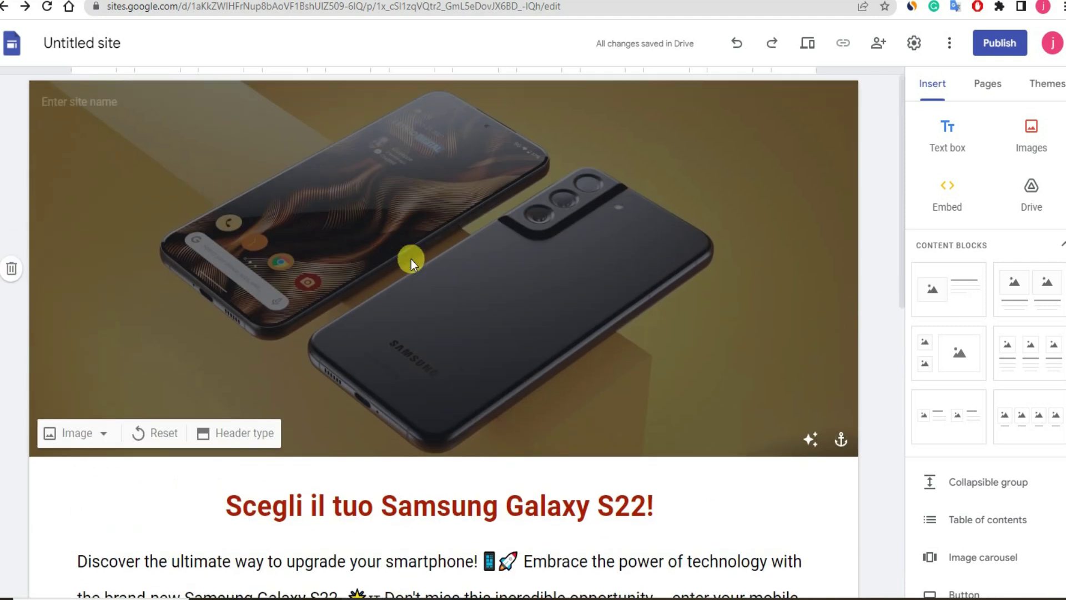
pyautogui.scroll(-8, 466, 388)
pyautogui.scroll(-2, 472, 381)
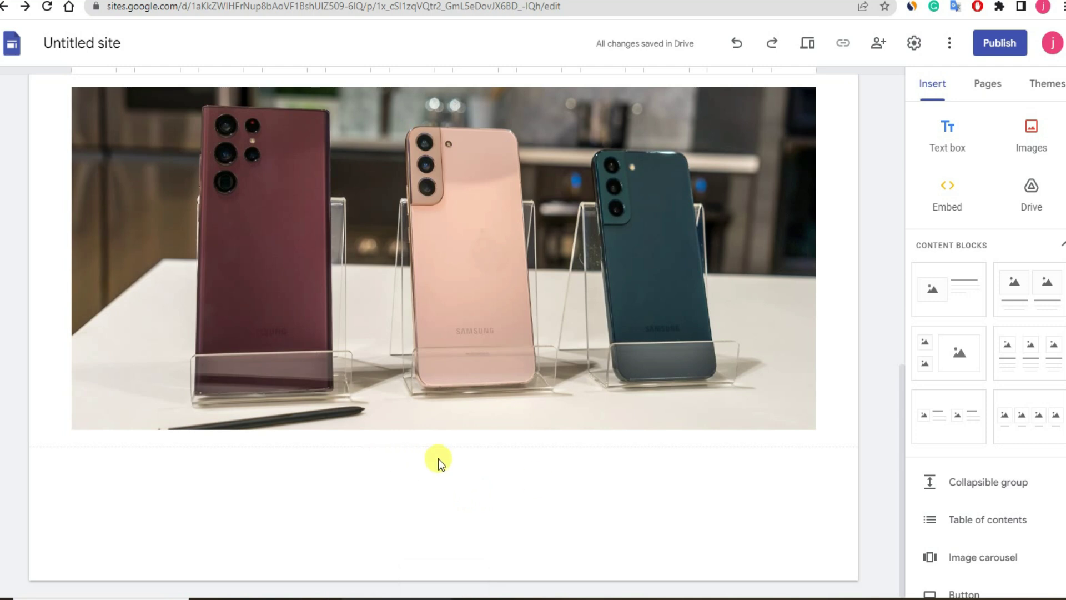
pyautogui.click(408, 305)
pyautogui.hotkey('ctrl', 'Tab')
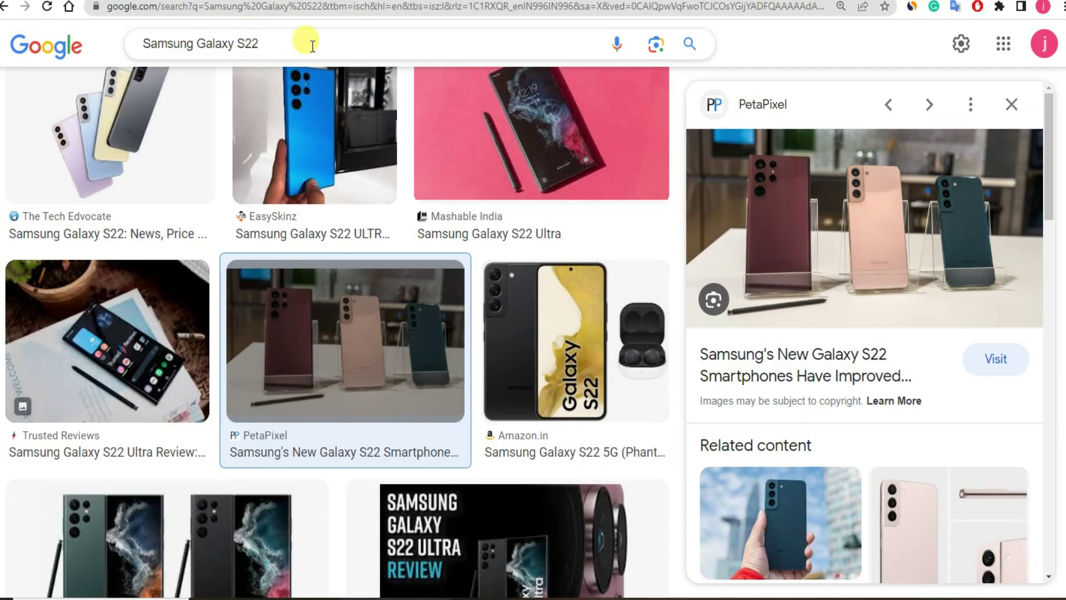
pyautogui.moveTo(304, 40); pyautogui.dragTo(141, 52)
pyautogui.write('enter now bu')
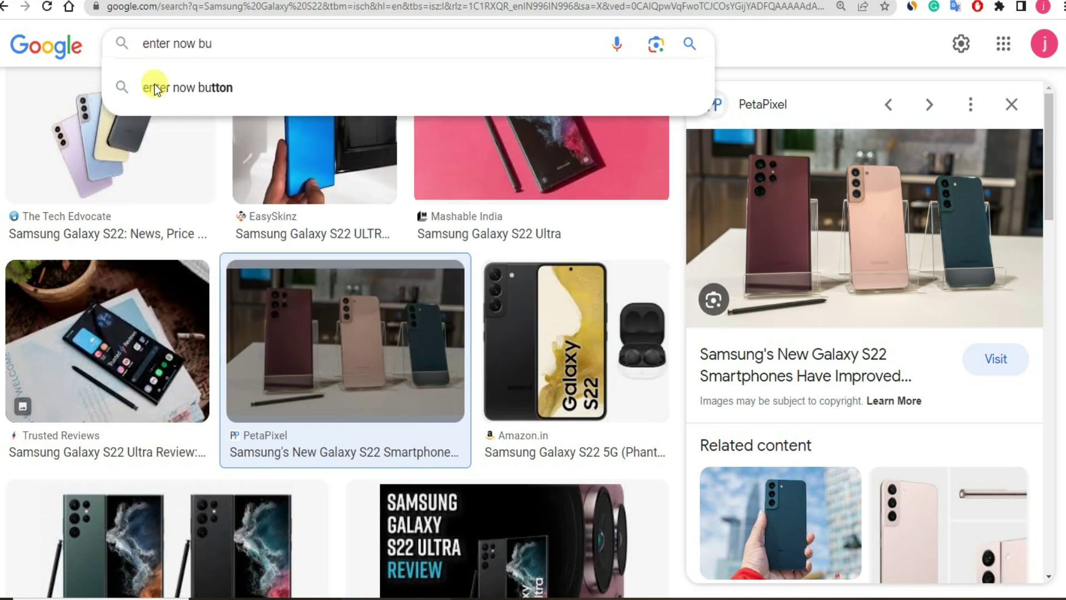
pyautogui.click(178, 88)
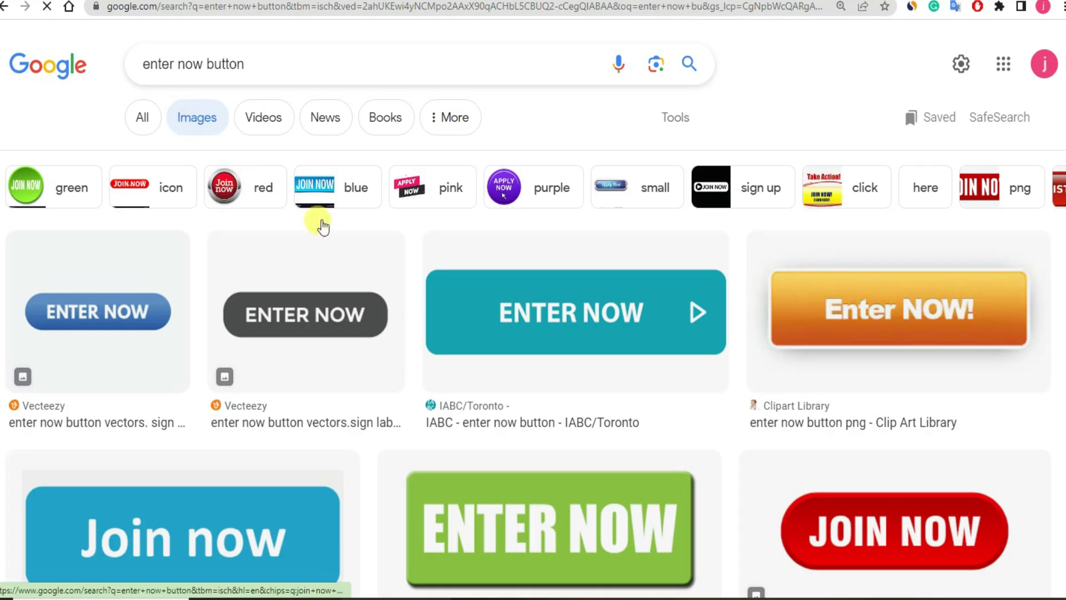
# - Browse the button images, copy the image address of the blue Vecteezy ENTER NOW button and return to the Google Sites page
pyautogui.click(481, 345)
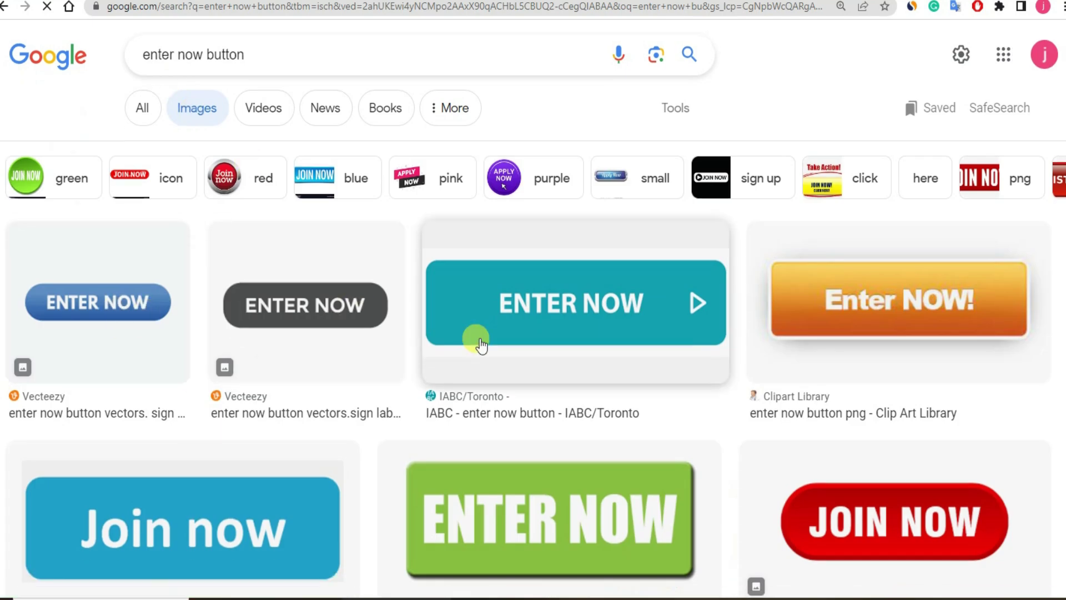
pyautogui.scroll(-10, 480, 344)
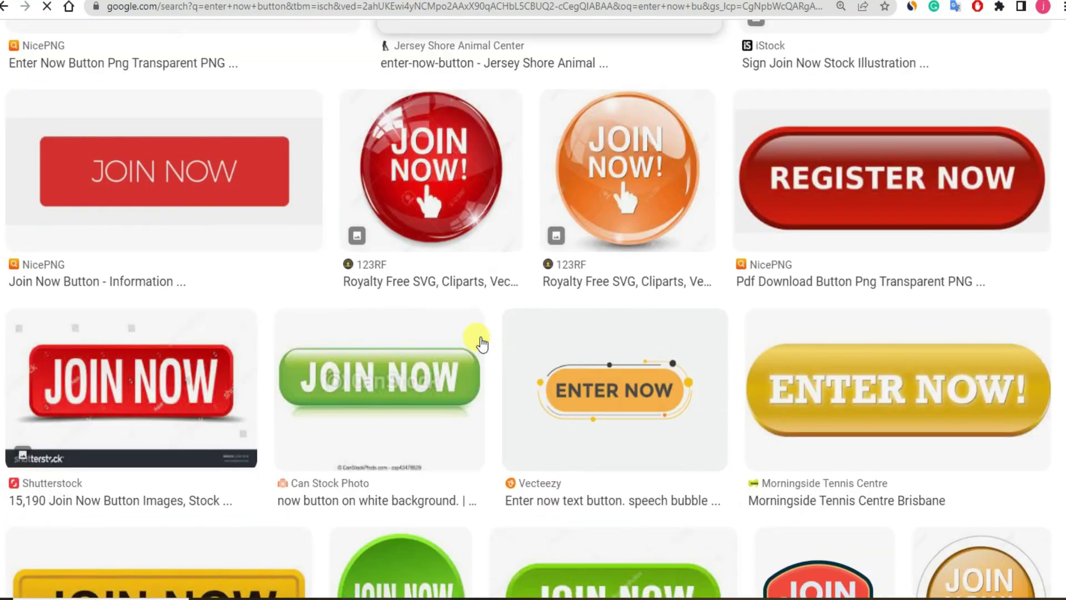
pyautogui.scroll(-4, 481, 344)
pyautogui.scroll(-8, 481, 344)
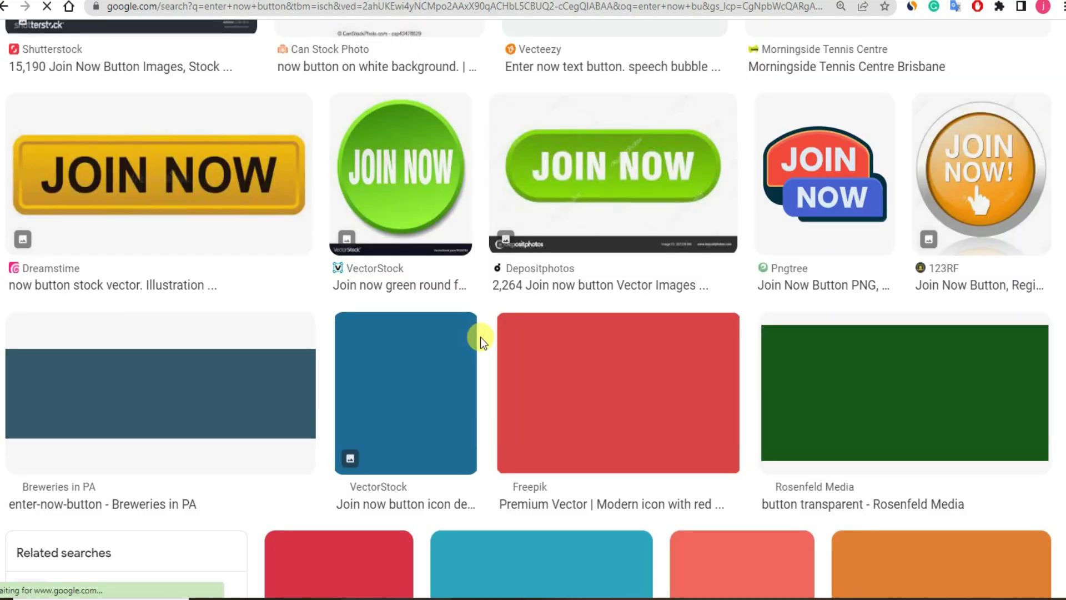
pyautogui.scroll(12, 477, 333)
pyautogui.scroll(11, 472, 326)
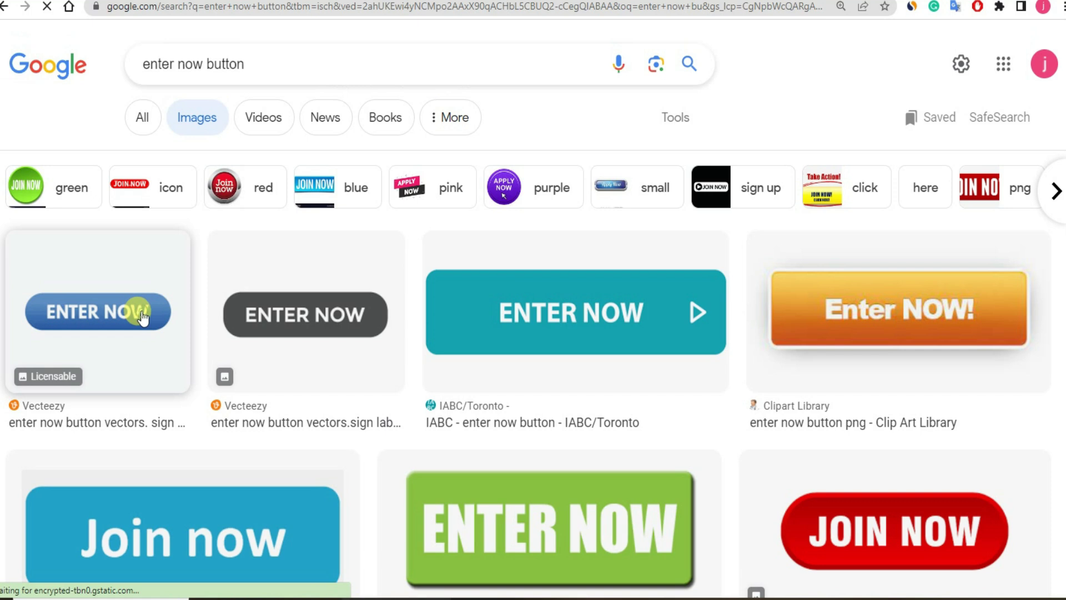
pyautogui.click(98, 325)
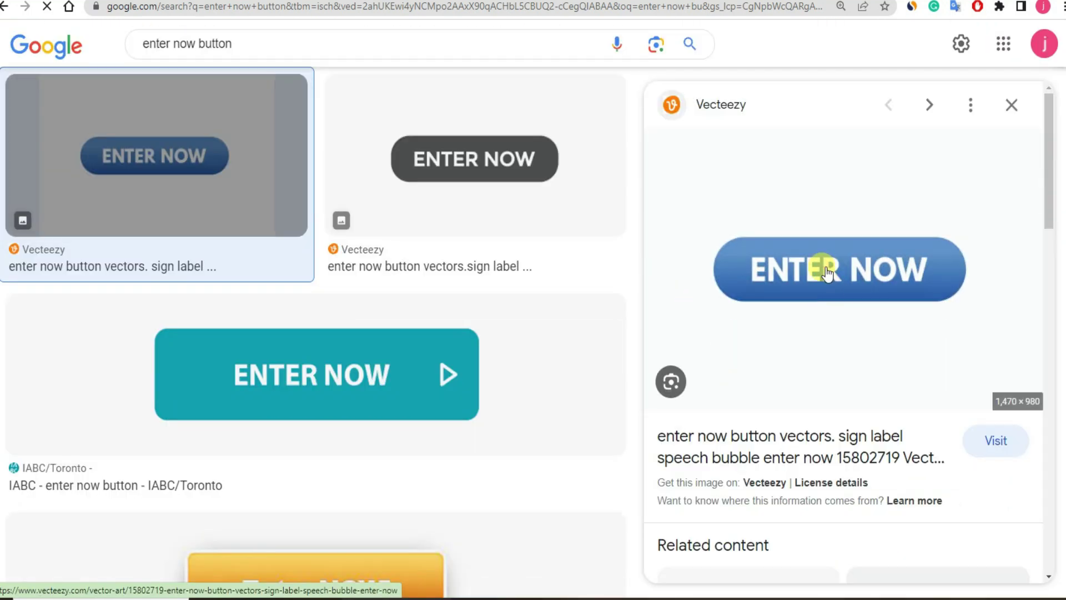
pyautogui.rightClick(826, 272)
pyautogui.click(875, 451)
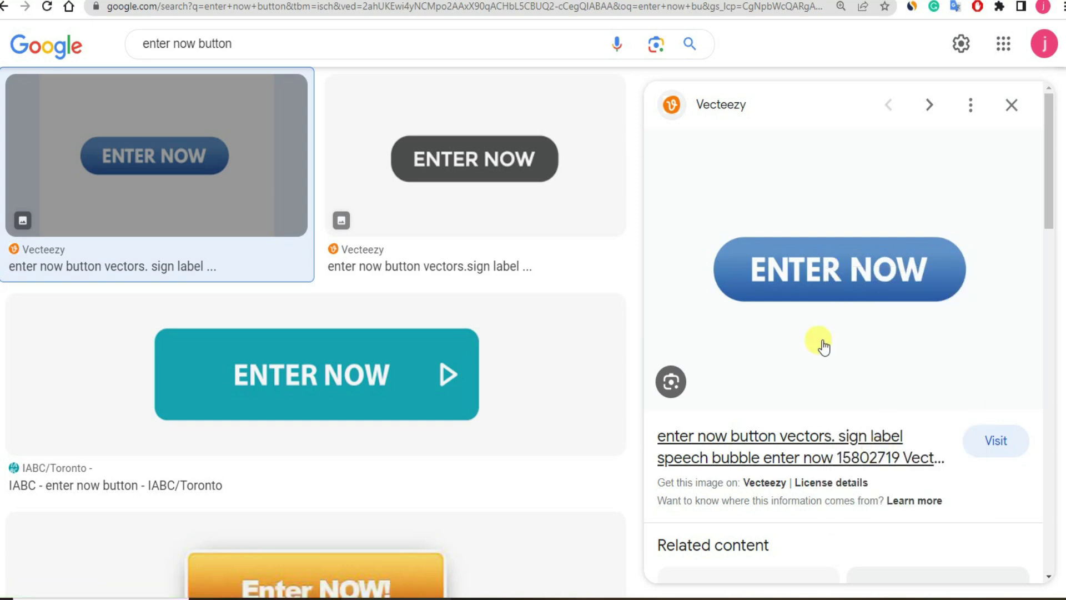
pyautogui.hotkey('ctrl', 'Tab')
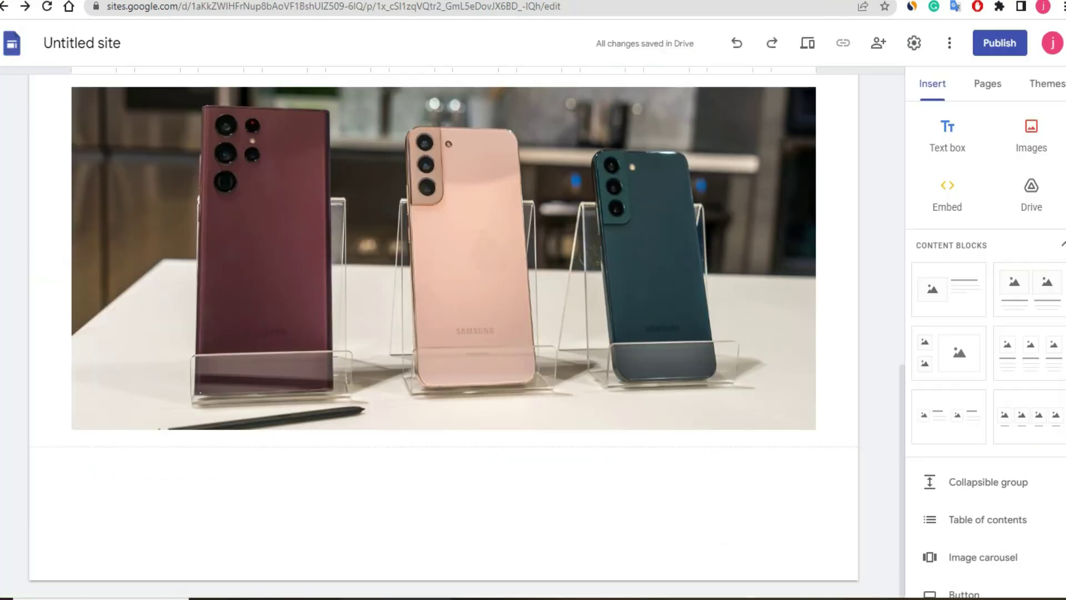
# - Insert the blue ENTER NOW button picture into the page from its copied image address
pyautogui.click(1028, 126)
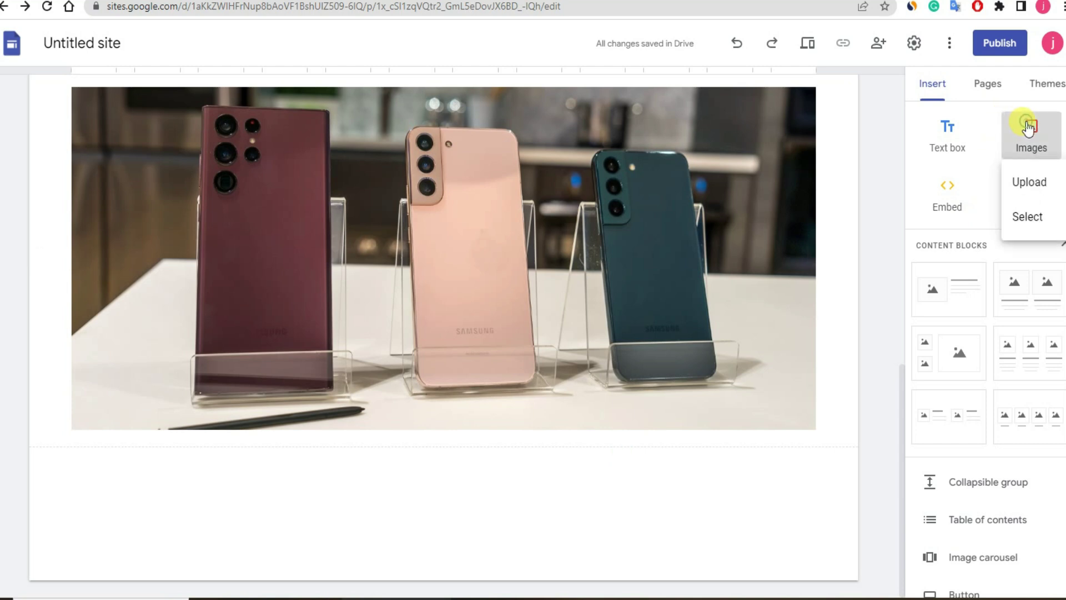
pyautogui.click(1032, 216)
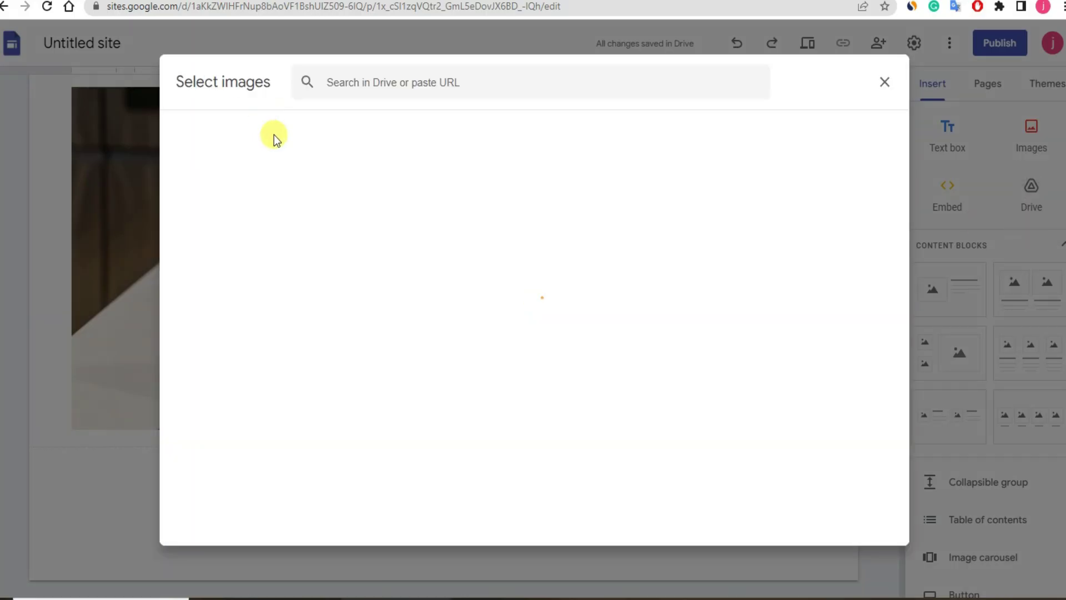
pyautogui.click(267, 138)
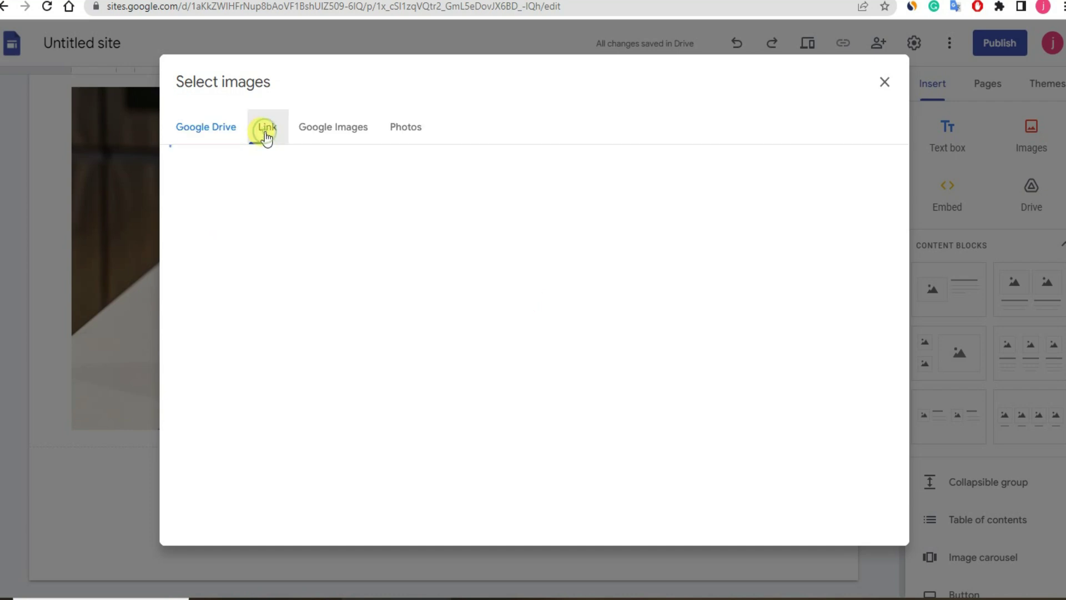
pyautogui.click(475, 197)
pyautogui.hotkey('ctrl', 'v')
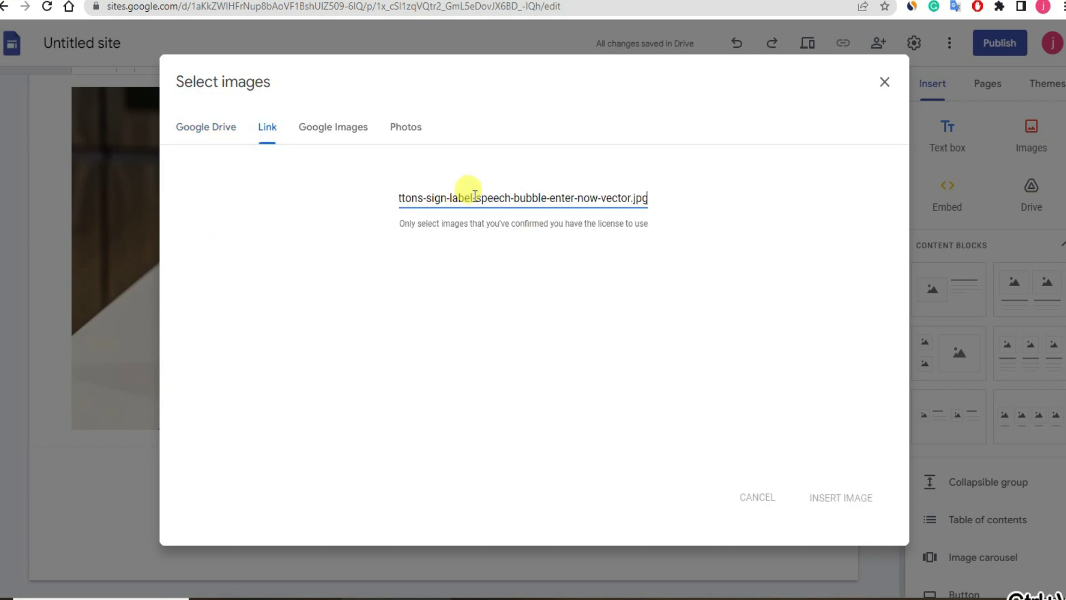
pyautogui.click(841, 498)
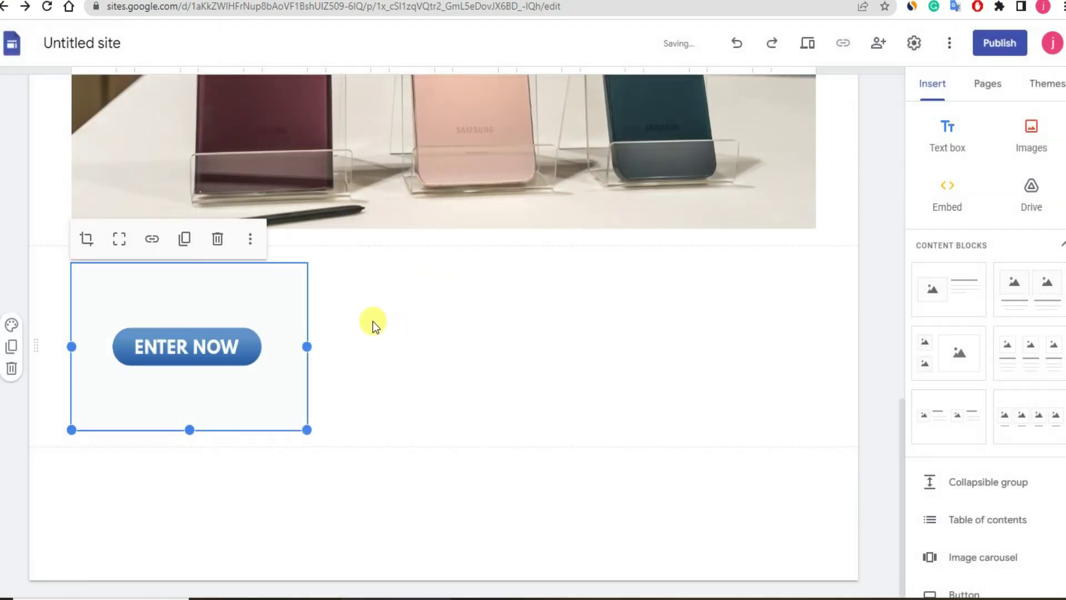
# - Zoom the ENTER NOW picture within its crop frame, trim its height to the button and centre it below the phone picture
pyautogui.click(87, 242)
pyautogui.moveTo(246, 239); pyautogui.dragTo(107, 238)
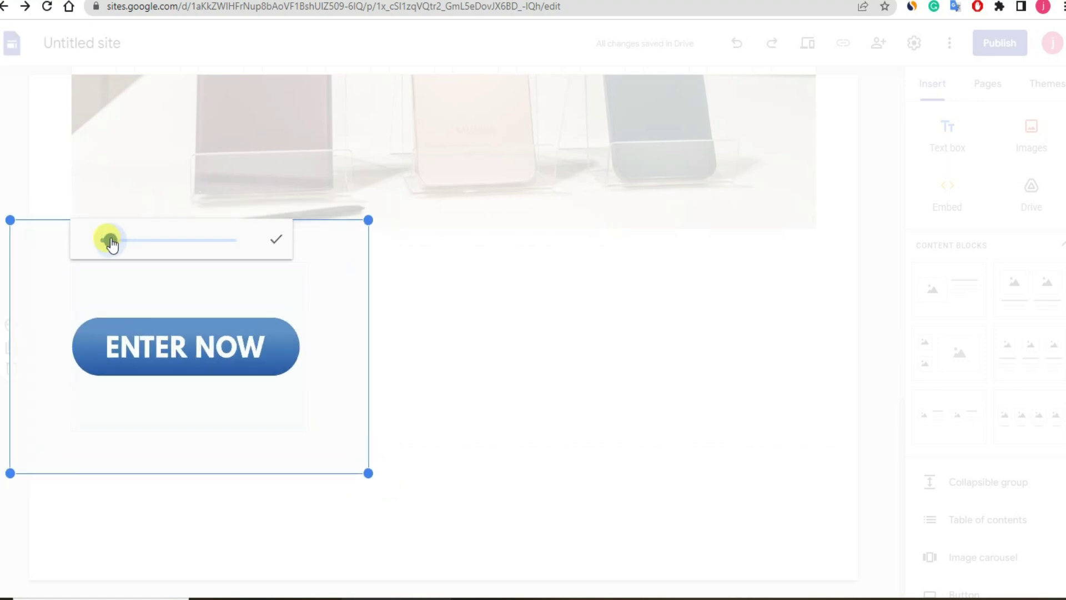
pyautogui.click(276, 239)
pyautogui.moveTo(191, 429); pyautogui.dragTo(469, 381)
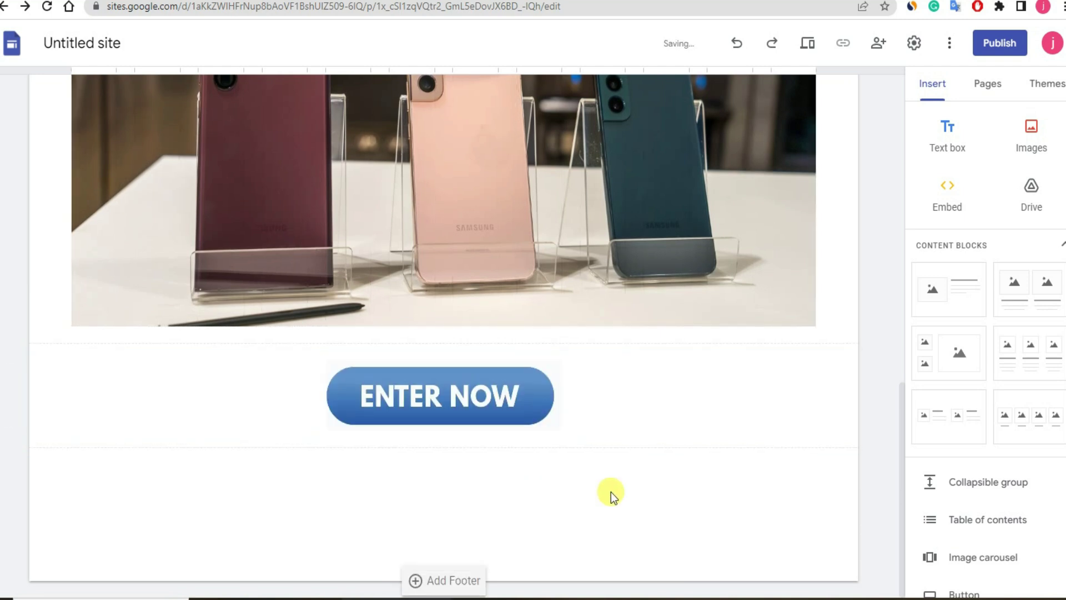
pyautogui.scroll(15, 610, 492)
pyautogui.scroll(-10, 521, 523)
pyautogui.scroll(10, 511, 440)
pyautogui.scroll(-10, 572, 405)
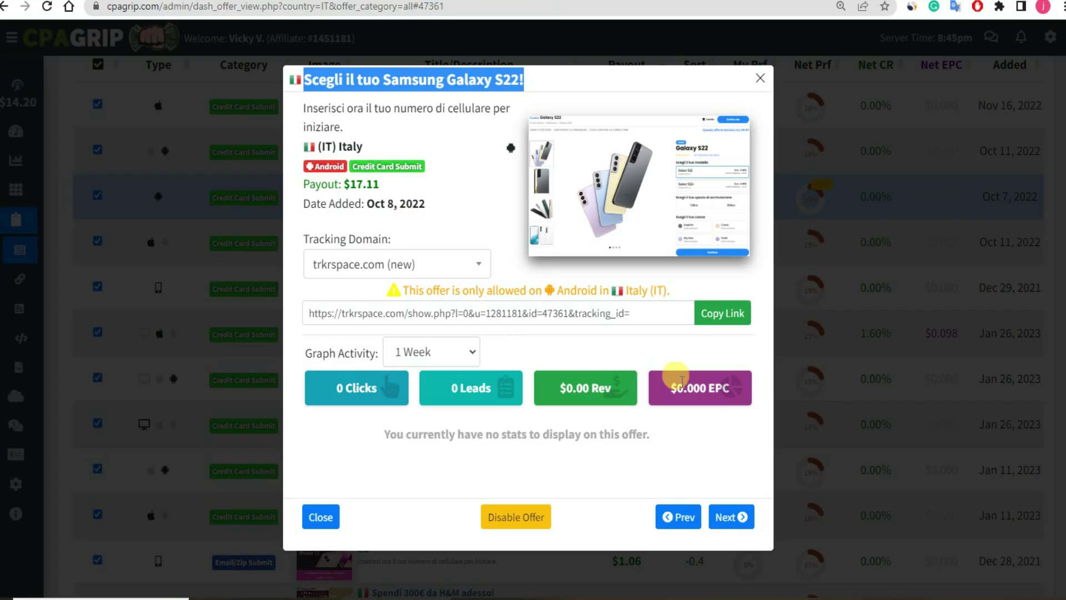
# - Copy the Galaxy S22 offer's tracking link from CPAGrip and apply it as the link of the ENTER NOW picture in Google Sites
pyautogui.click(729, 312)
pyautogui.click(537, 81)
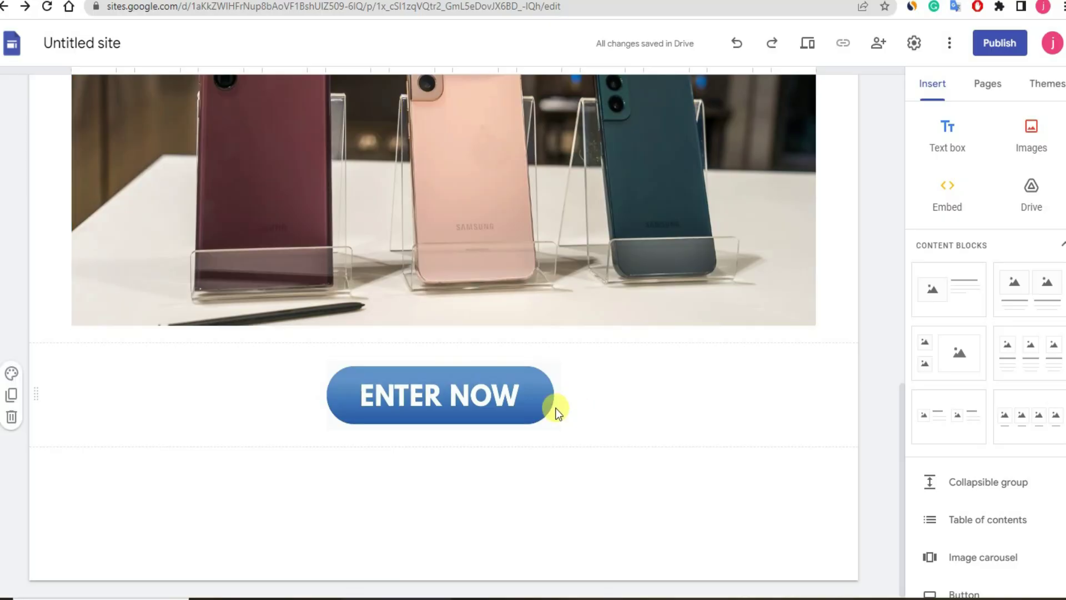
pyautogui.click(526, 386)
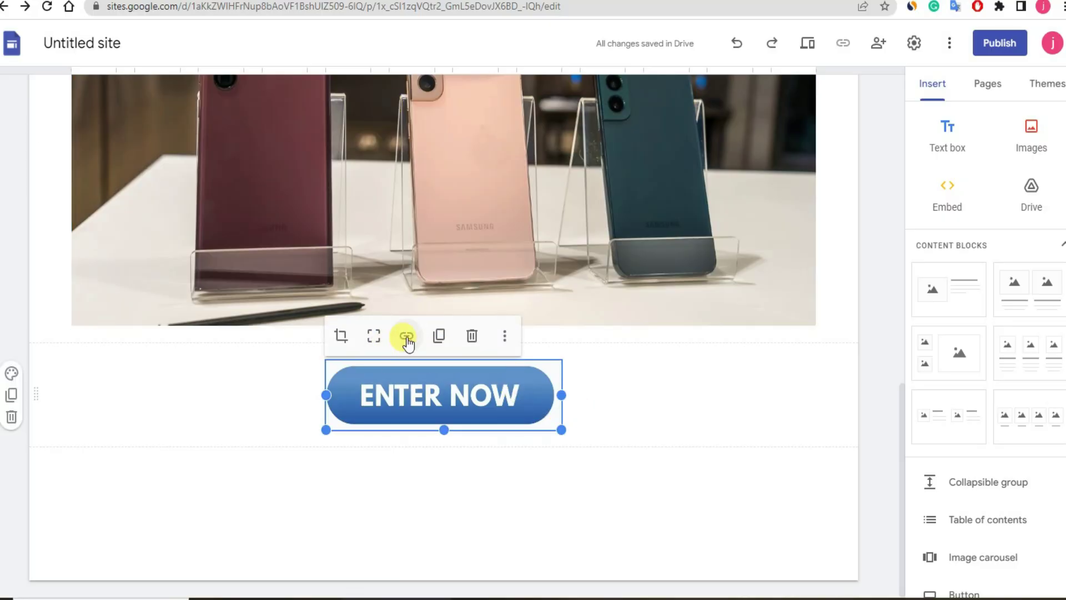
pyautogui.click(406, 336)
pyautogui.hotkey('ctrl', 'v')
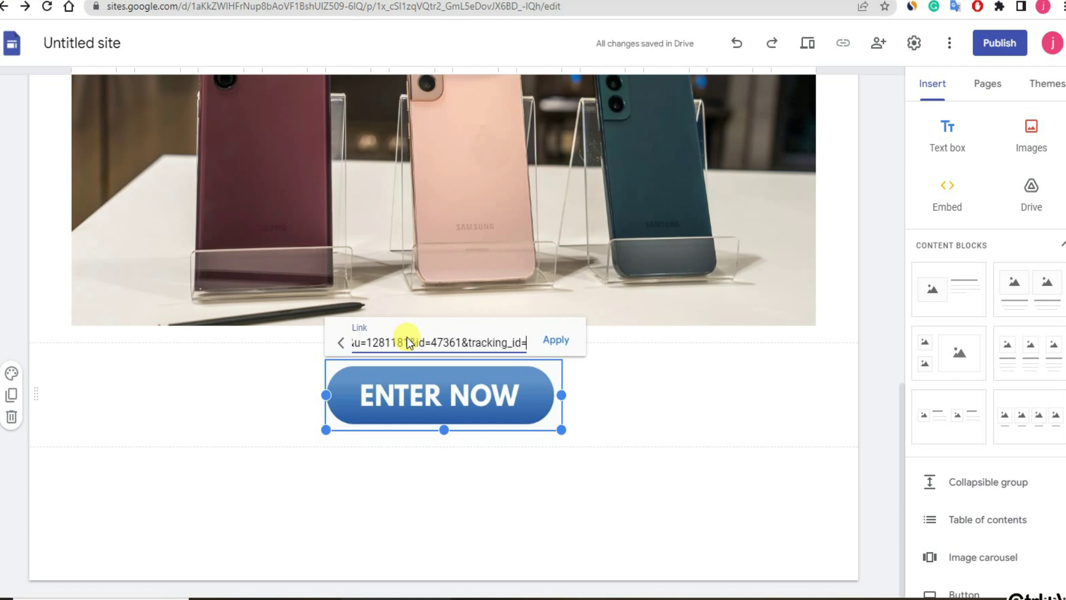
pyautogui.click(555, 340)
pyautogui.click(664, 488)
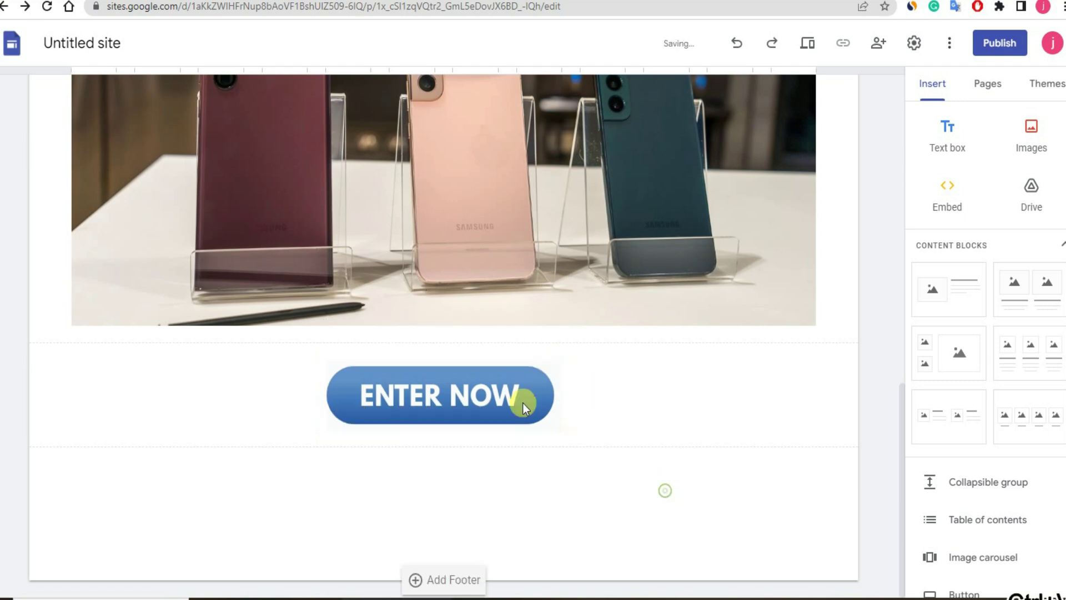
# - Copy the page heading and paste it as the site name in the header: "Scegli il tuo Samsung Galaxy S22!"
pyautogui.scroll(15, 533, 422)
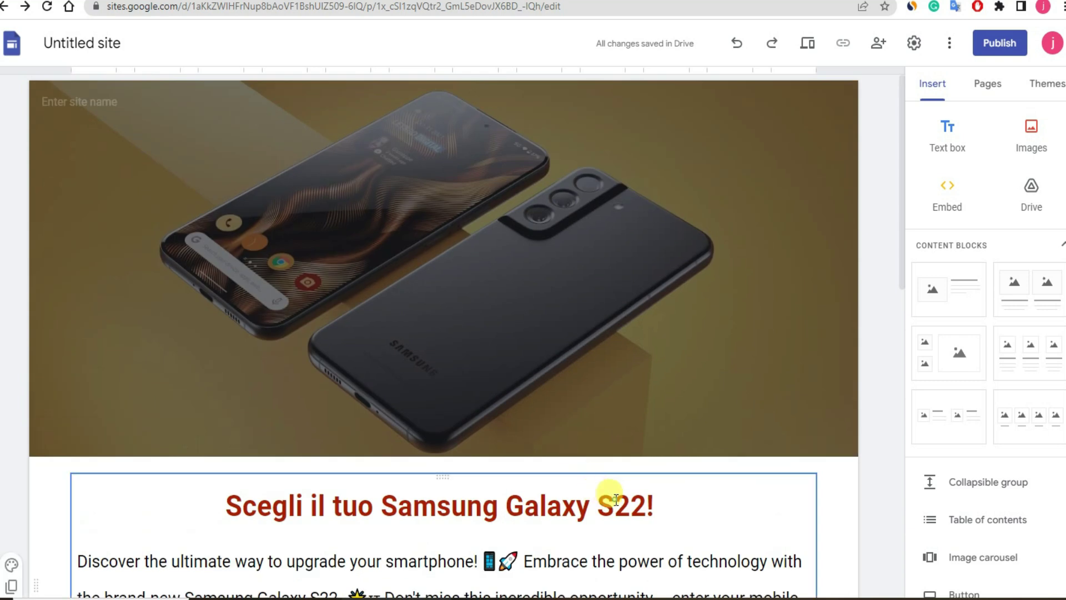
pyautogui.tripleClick(615, 498)
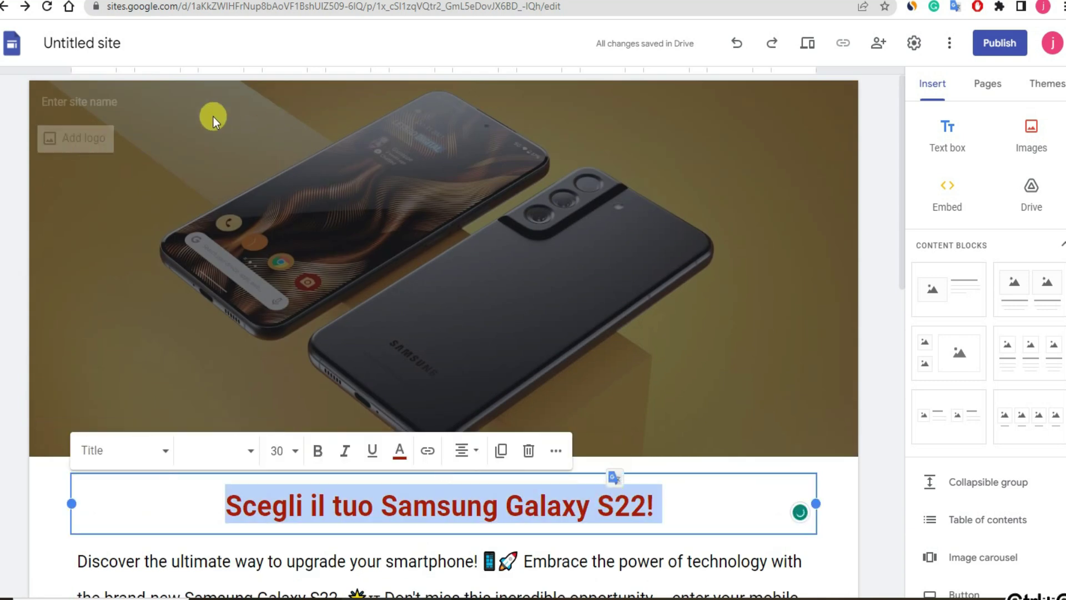
pyautogui.click(85, 91)
pyautogui.hotkey('ctrl', 'v')
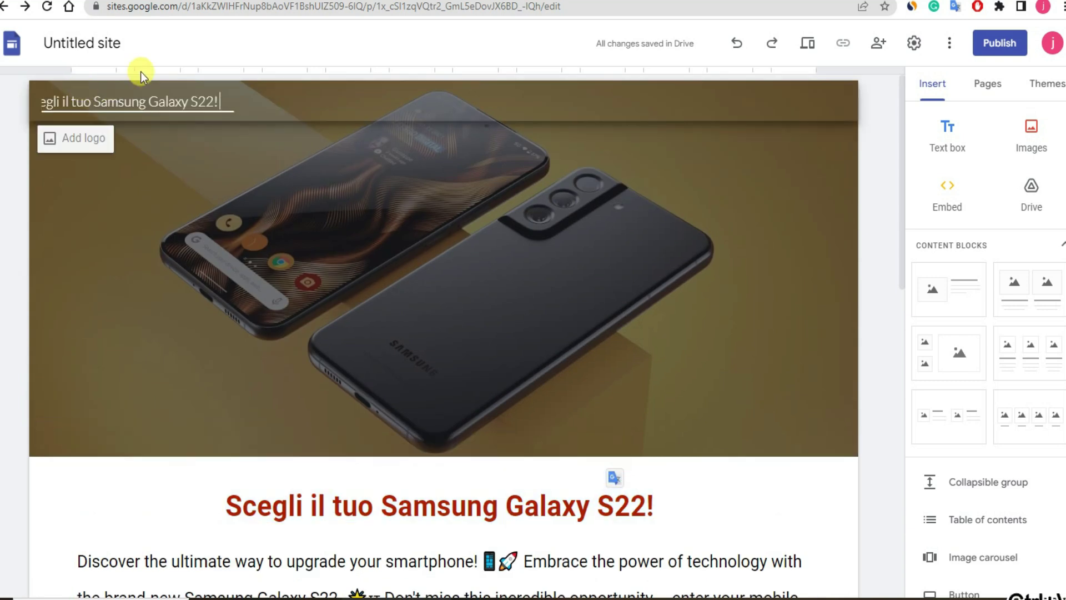
# - Rename the untitled site document to "Scegli il tuo Samsung Galaxy S22!"
pyautogui.click(129, 43)
pyautogui.tripleClick(127, 44)
pyautogui.click(126, 44)
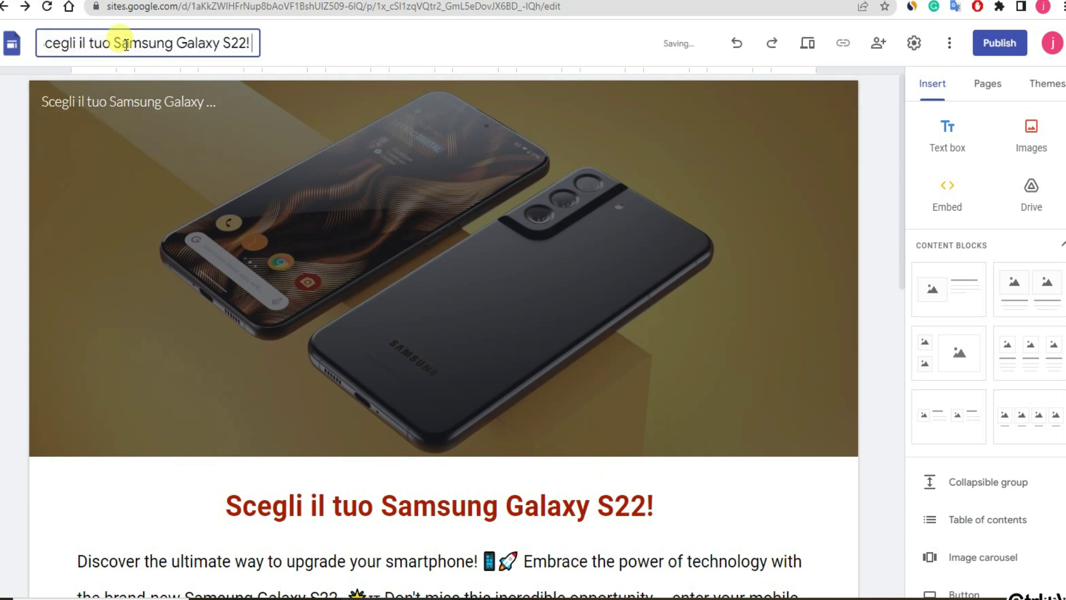
pyautogui.click(315, 45)
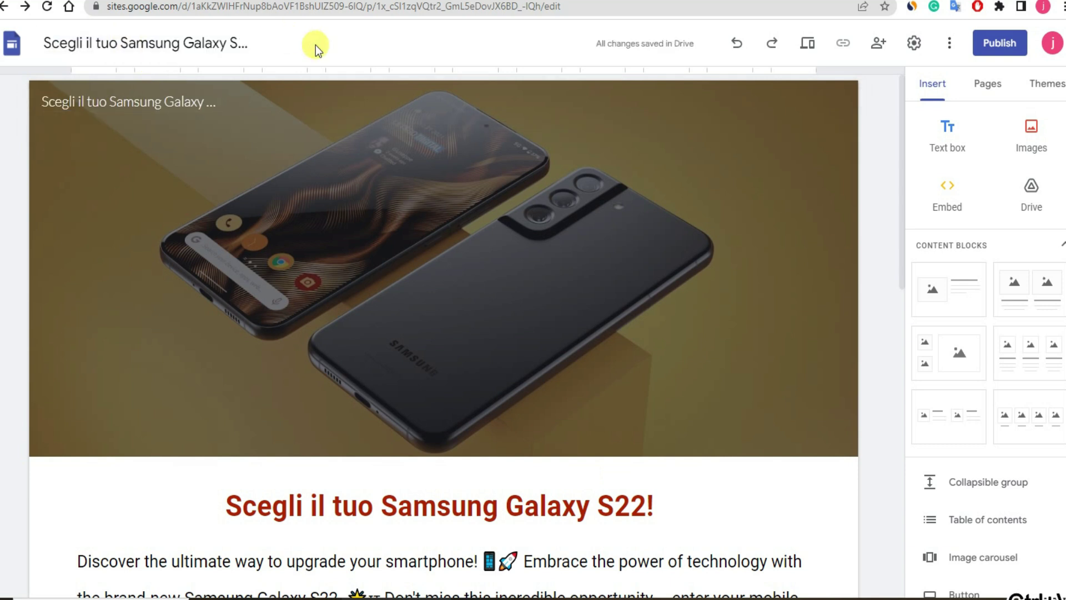
# - Preview the landing page at large-screen size and examine it from the header image down to the linked ENTER NOW picture
pyautogui.scroll(-10, 603, 295)
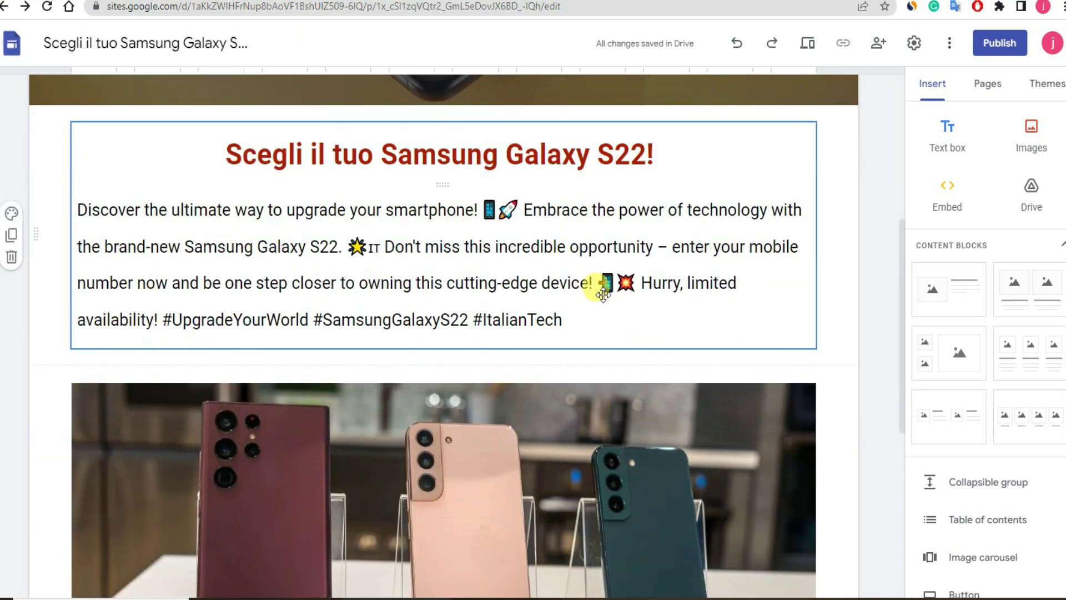
pyautogui.scroll(10, 606, 313)
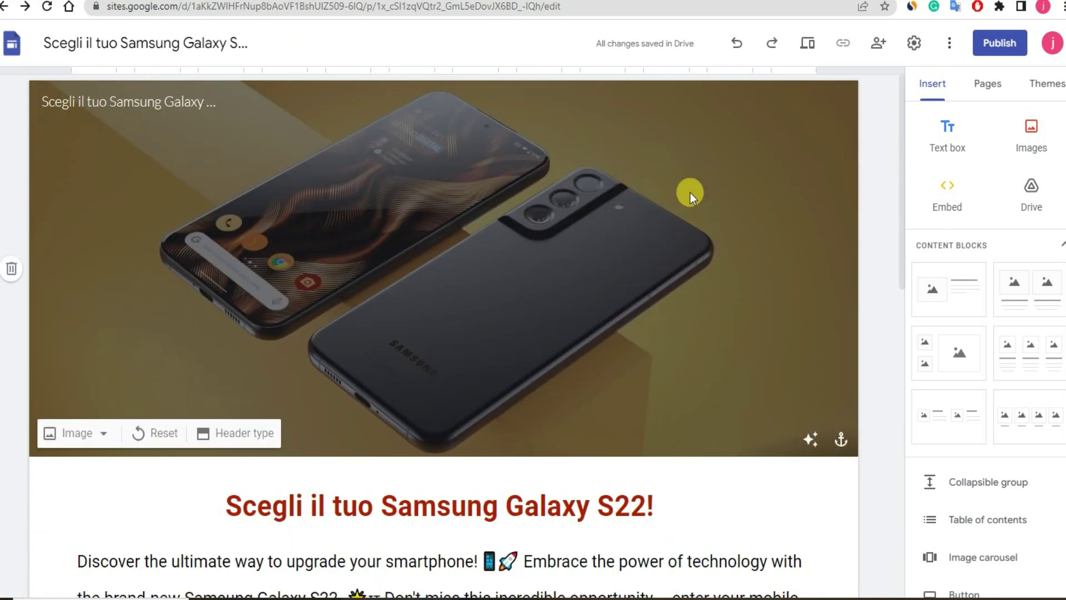
pyautogui.click(814, 46)
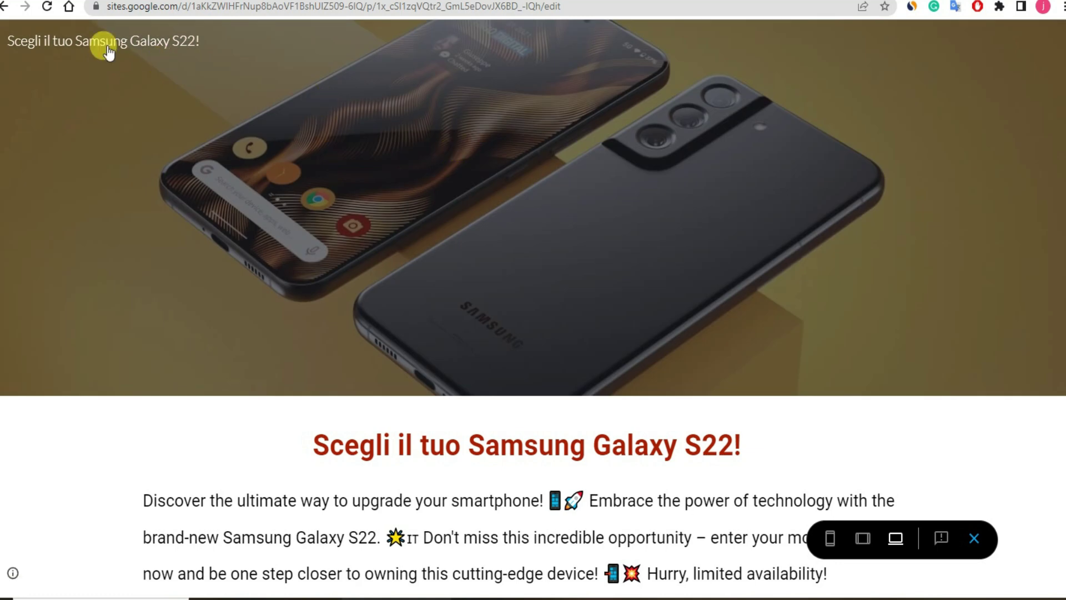
pyautogui.scroll(-8, 481, 262)
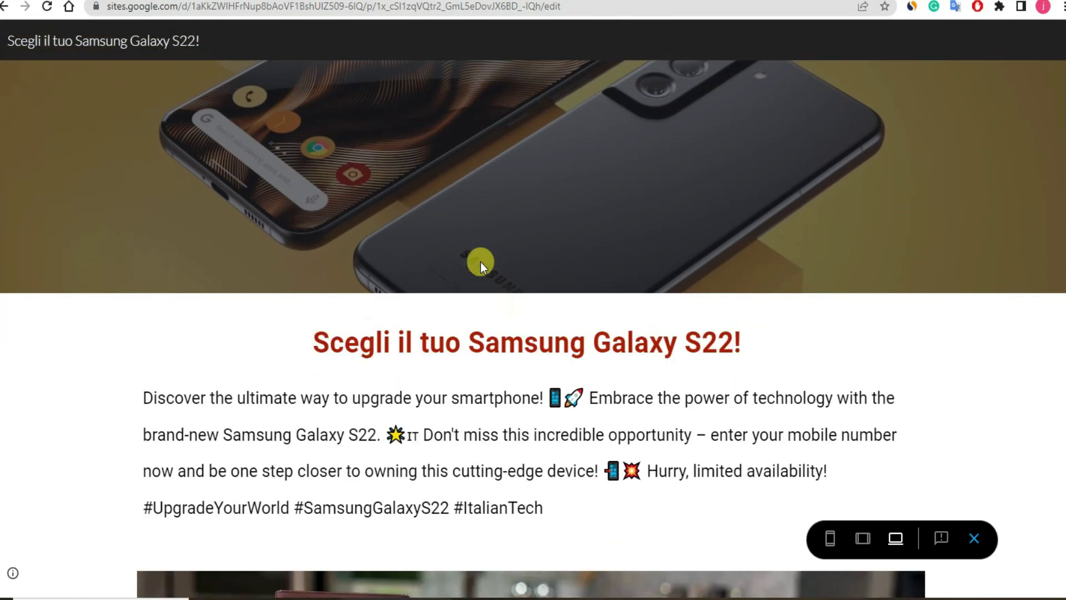
pyautogui.scroll(5, 492, 232)
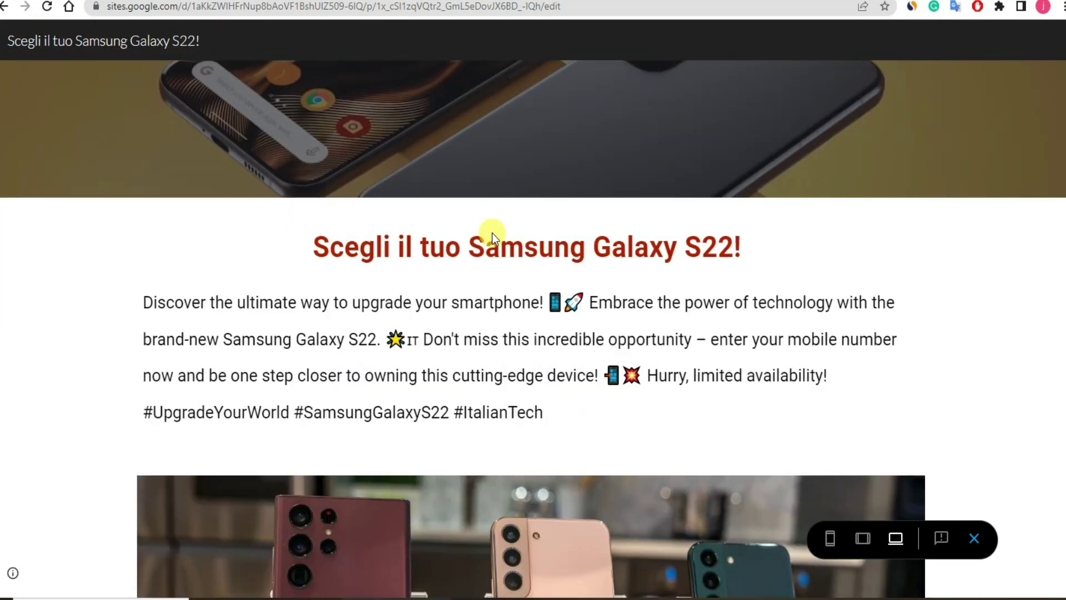
pyautogui.scroll(-3, 492, 232)
pyautogui.scroll(3, 492, 232)
pyautogui.scroll(1, 492, 232)
pyautogui.scroll(-1, 492, 233)
pyautogui.scroll(1, 492, 233)
pyautogui.scroll(-7, 492, 232)
pyautogui.scroll(-3, 493, 236)
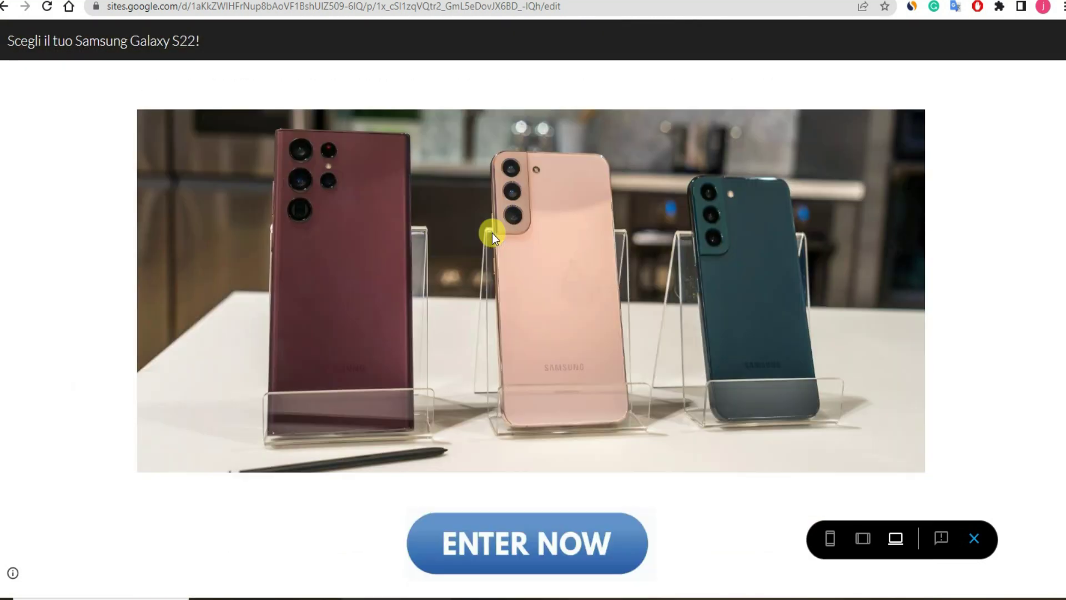
pyautogui.rightClick(516, 525)
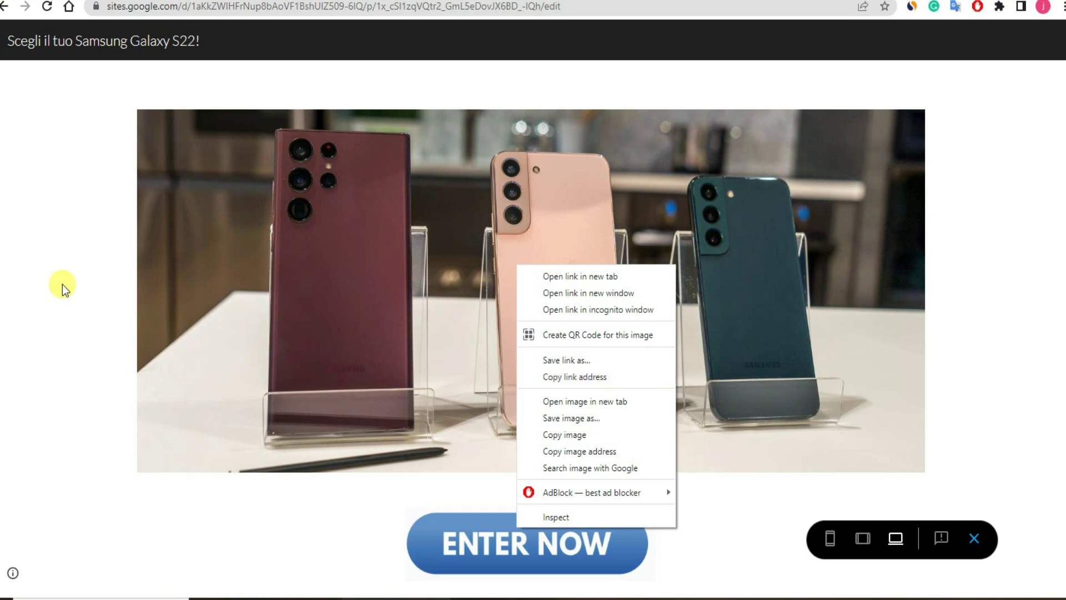
pyautogui.click(59, 284)
pyautogui.scroll(10, 638, 239)
pyautogui.scroll(-10, 531, 439)
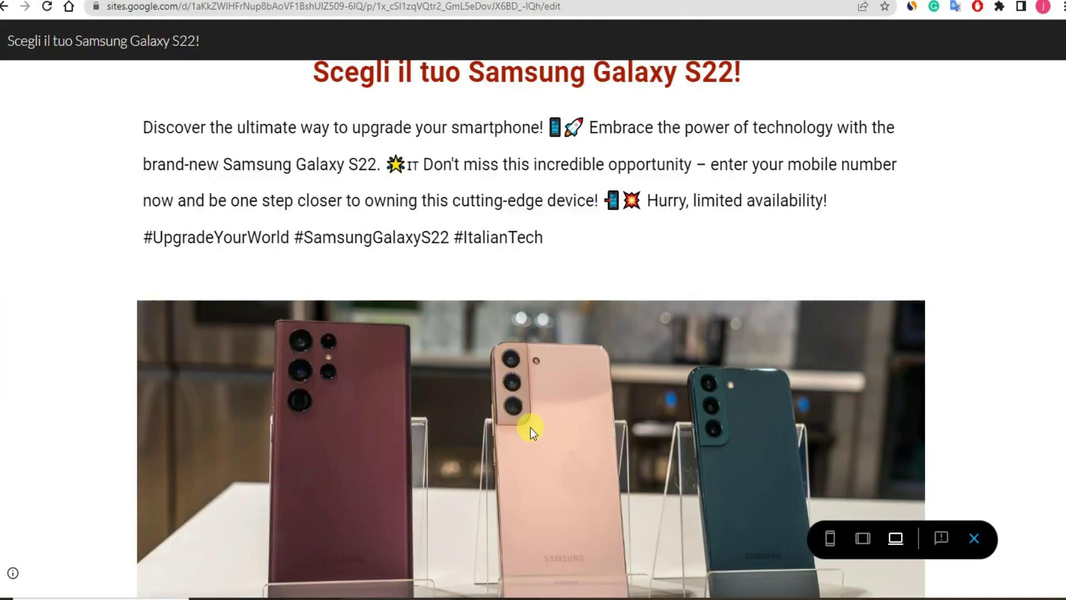
# - Check the page layout in the phone-size preview, return to the large-screen preview and leave the preview
pyautogui.click(830, 537)
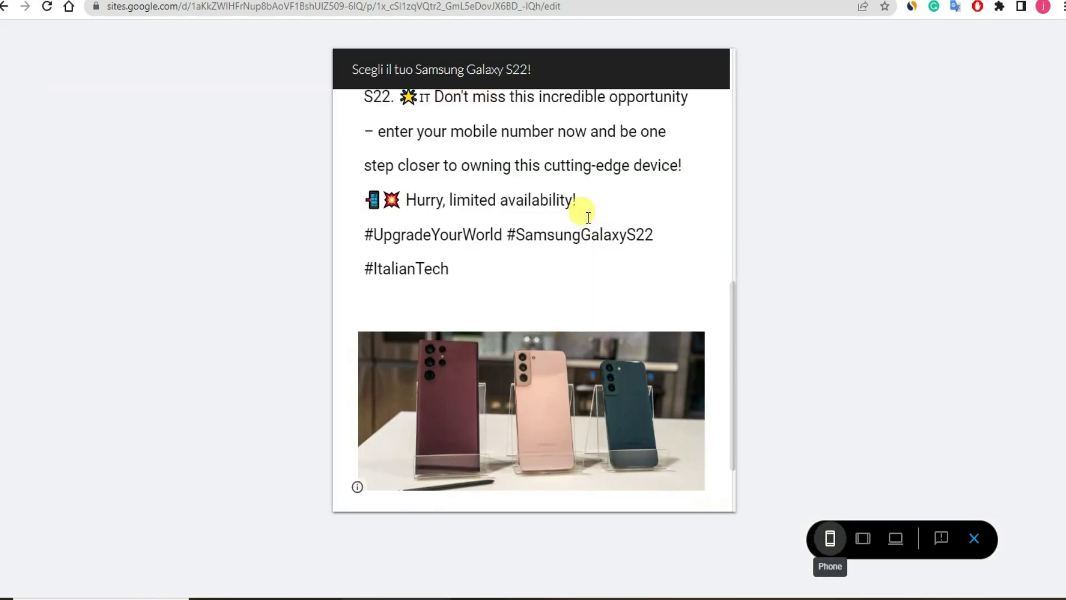
pyautogui.scroll(9, 580, 218)
pyautogui.scroll(-3, 578, 216)
pyautogui.scroll(3, 577, 215)
pyautogui.scroll(-15, 577, 216)
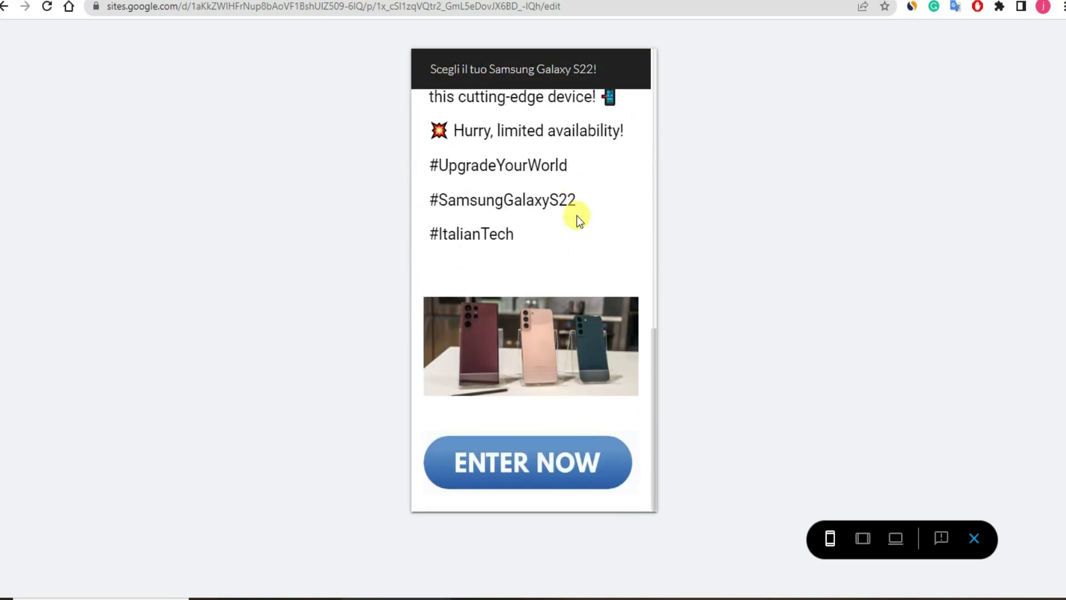
pyautogui.click(896, 538)
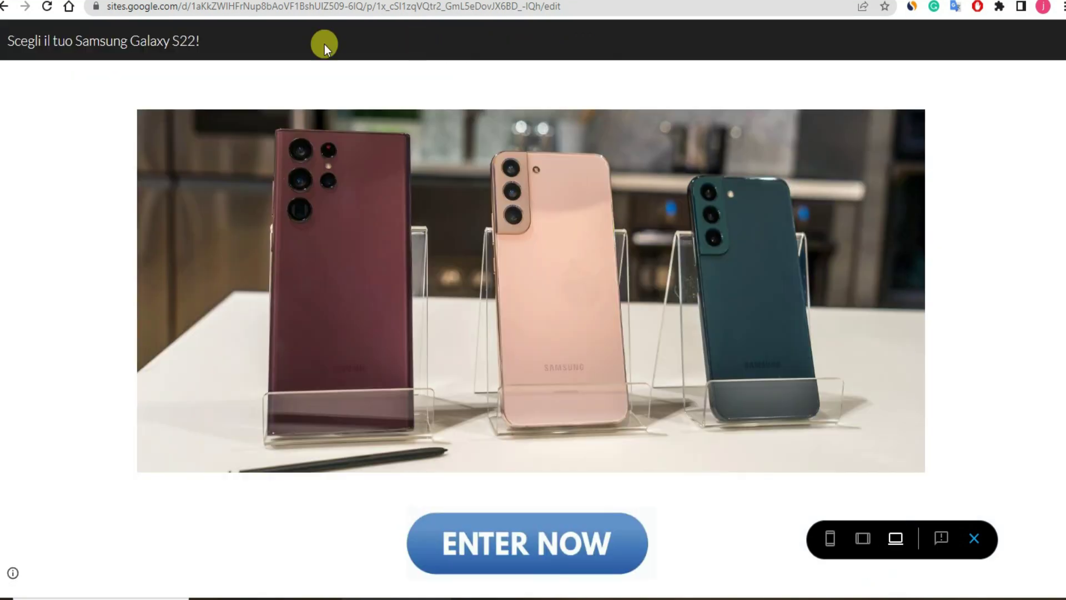
pyautogui.click(974, 538)
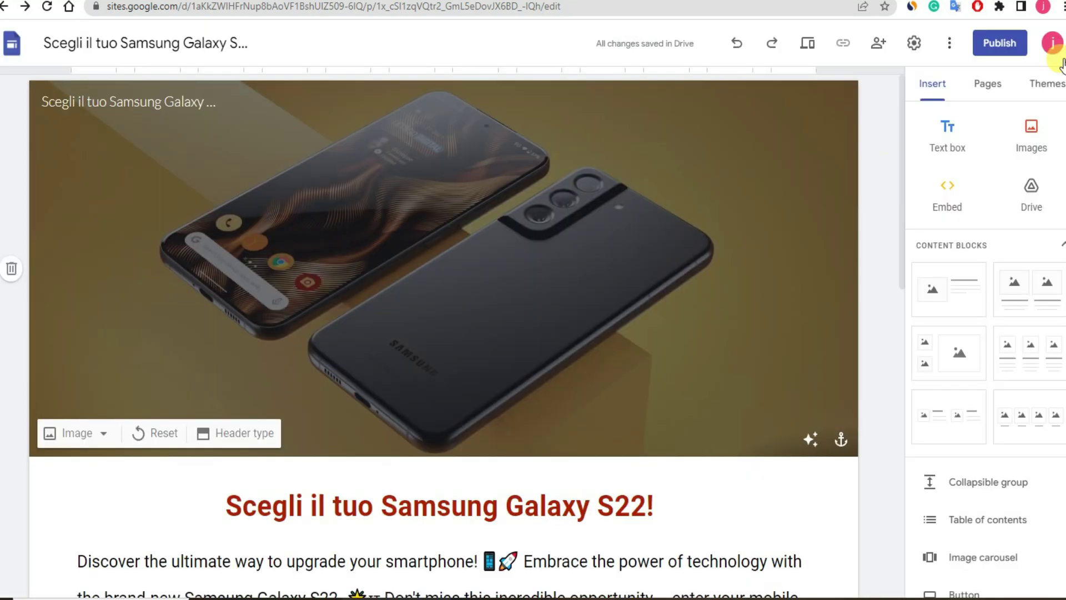
# - Publish the site to the web with the web address "scegli-il-tuo-samsung-galaxy-"
pyautogui.click(1006, 43)
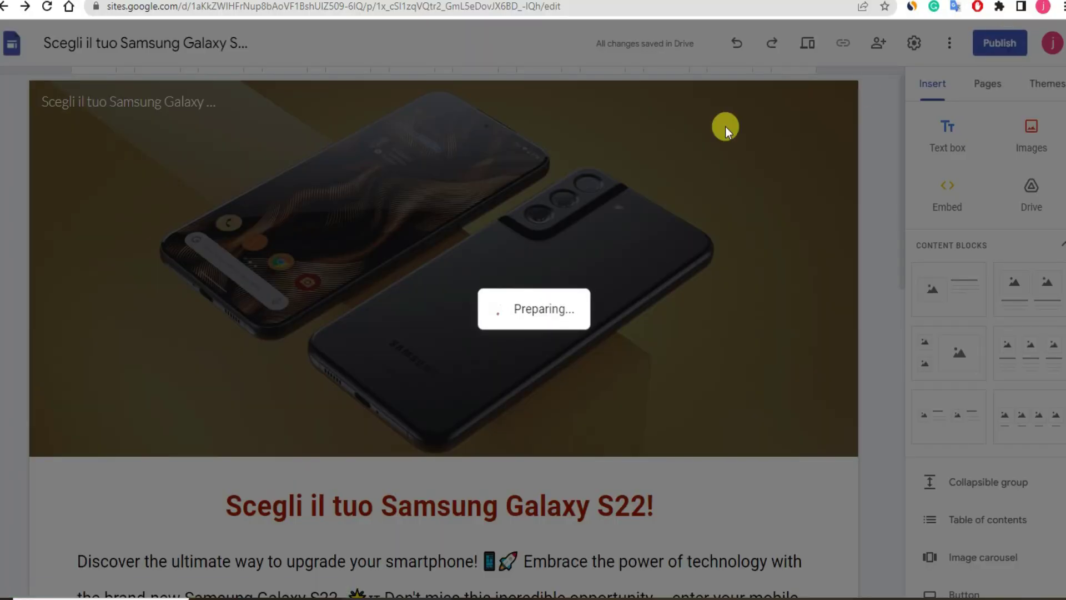
pyautogui.hotkey('ctrl', 'v')
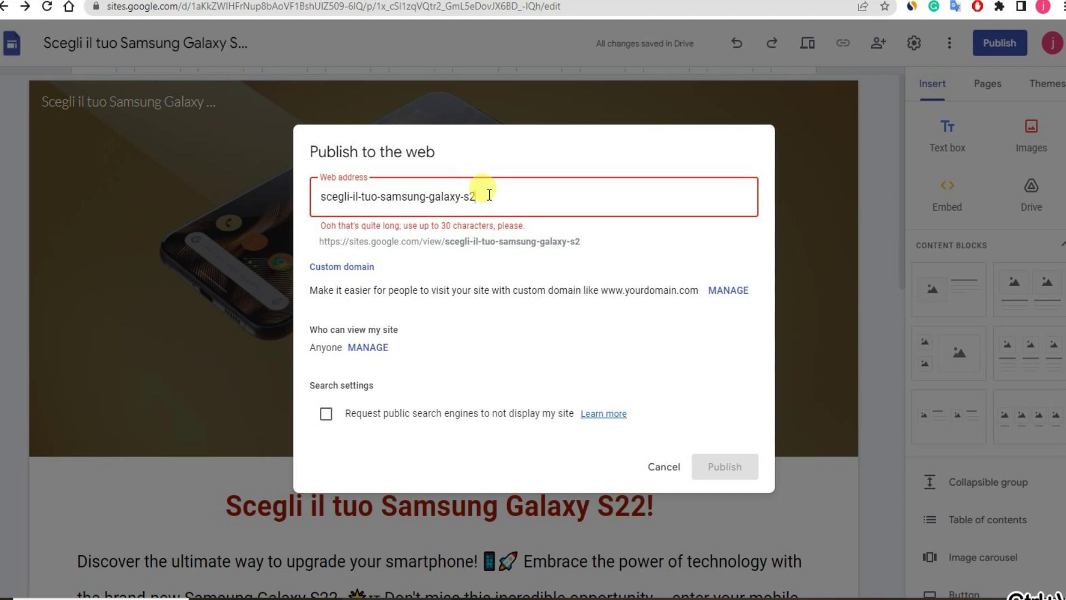
pyautogui.press('BackSpace')
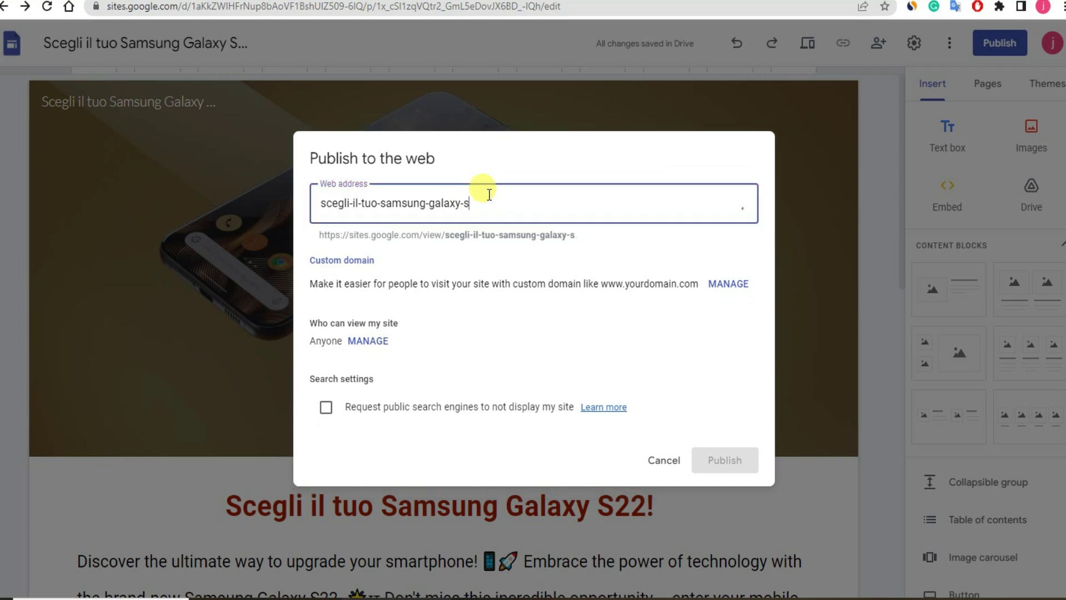
pyautogui.press('BackSpace')
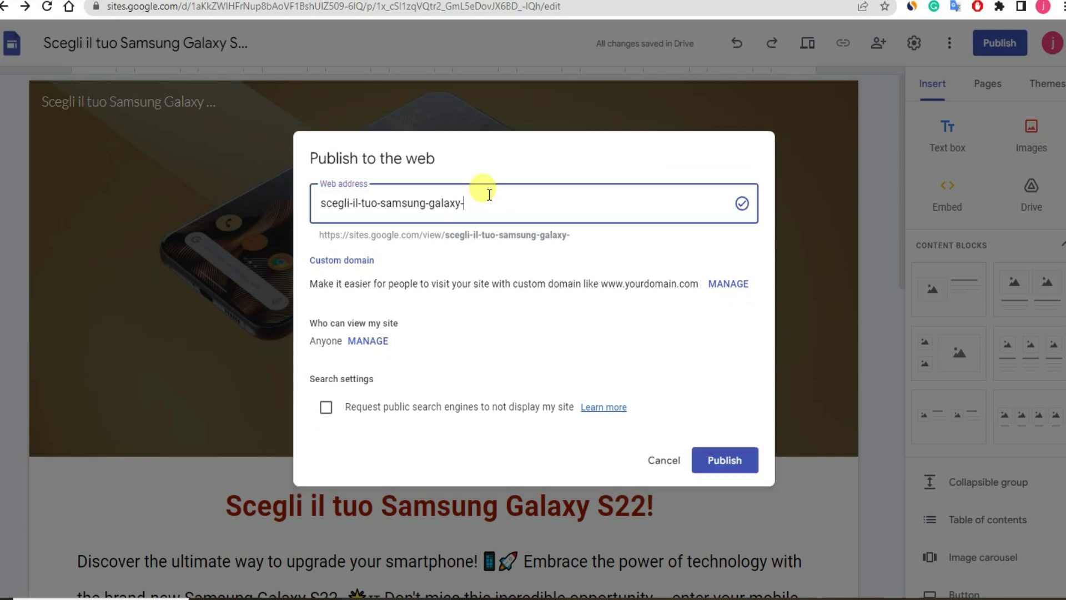
pyautogui.click(730, 455)
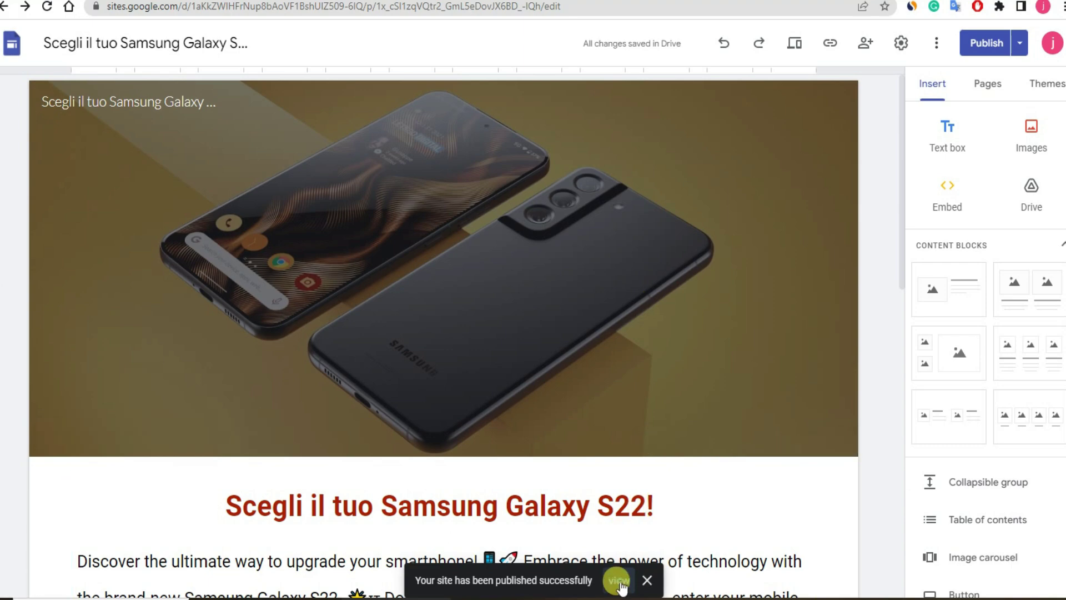
# - View the published site and examine its header, description, phone picture and ENTER NOW picture
pyautogui.click(618, 580)
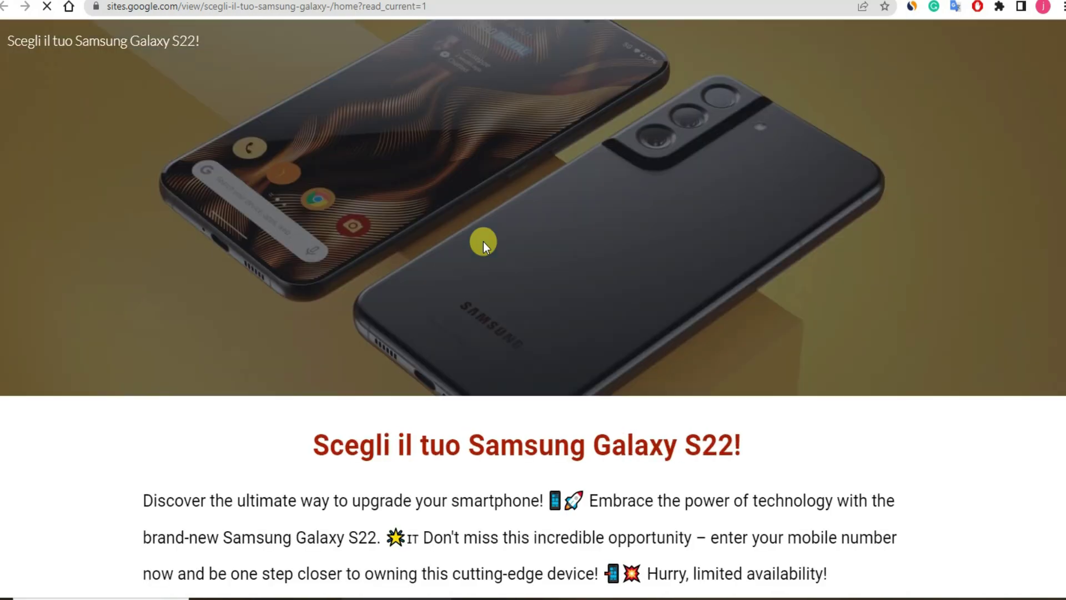
pyautogui.scroll(-10, 534, 260)
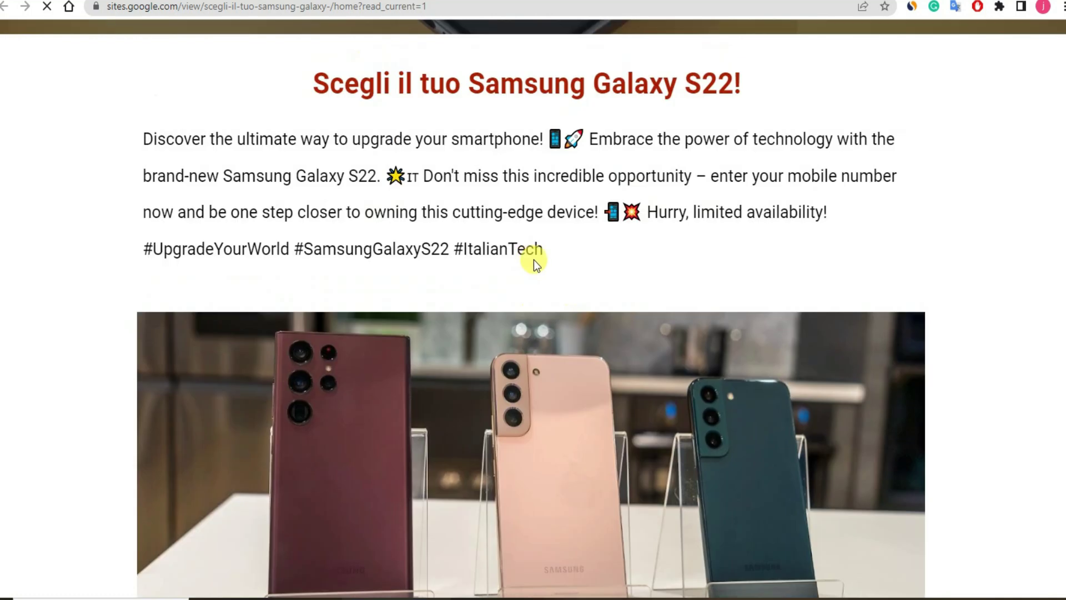
pyautogui.scroll(-10, 528, 255)
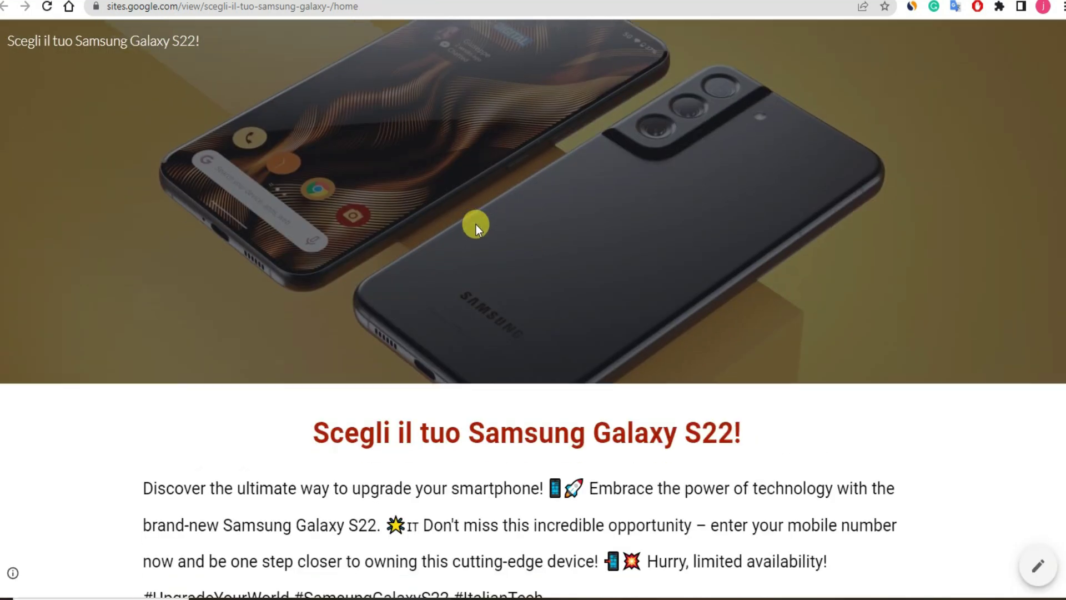
pyautogui.scroll(10, 638, 342)
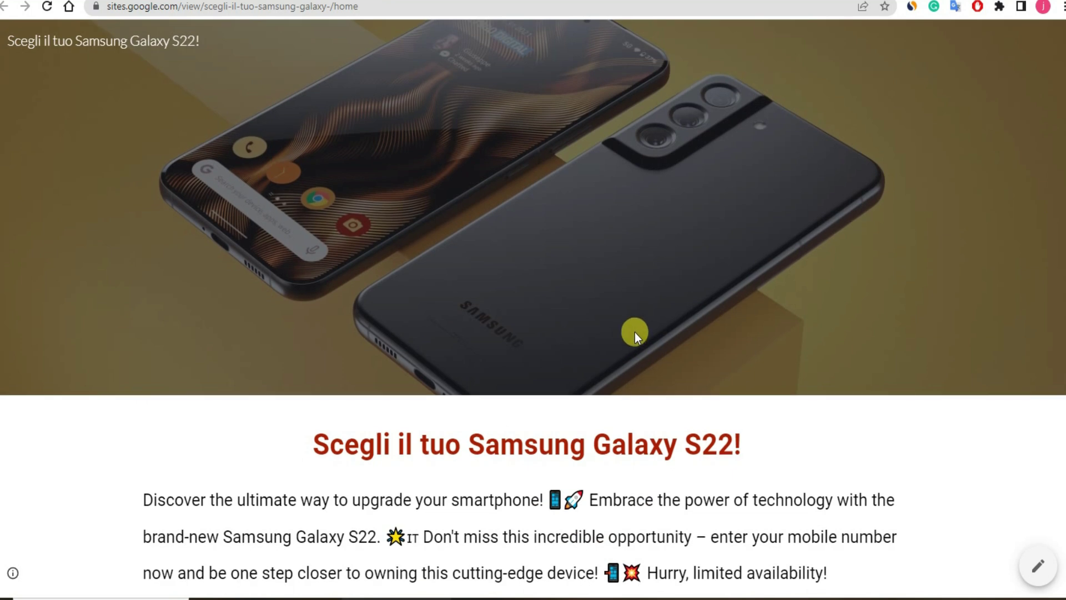
pyautogui.scroll(-10, 635, 332)
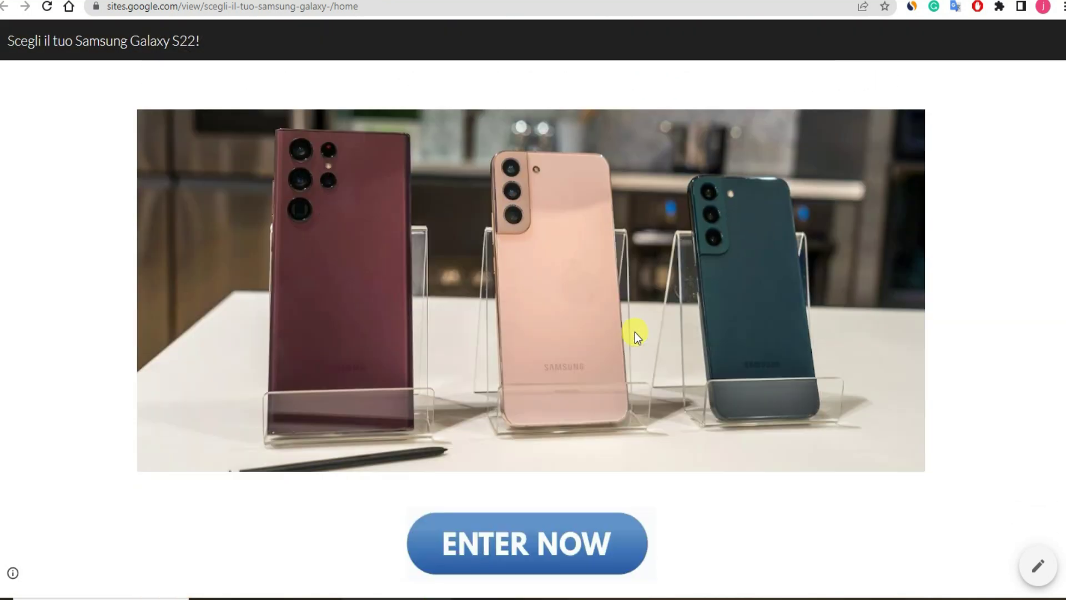
pyautogui.scroll(10, 634, 332)
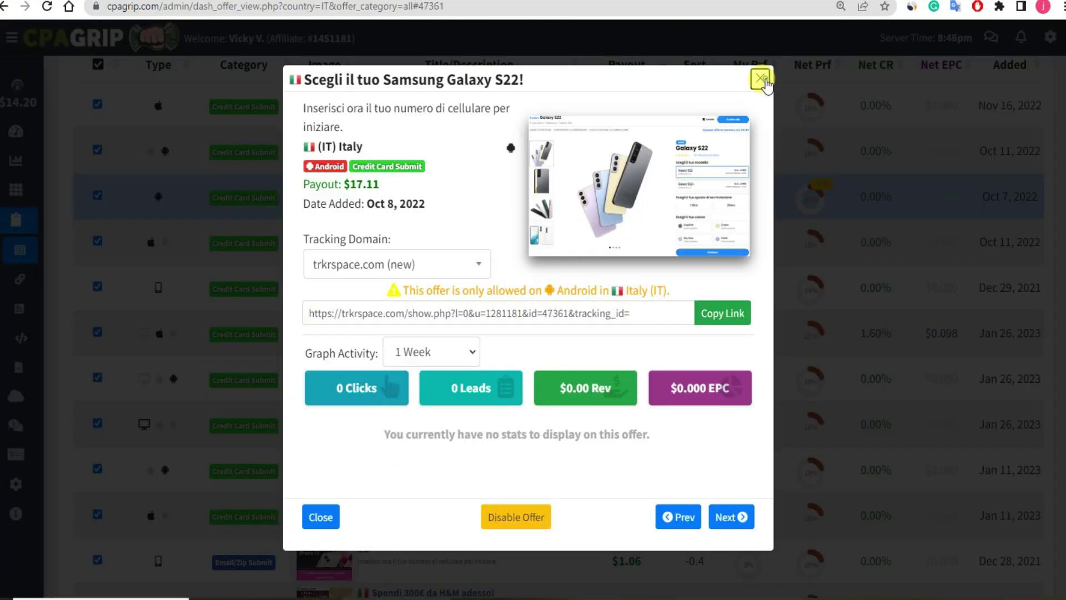
# - Close the Samsung Galaxy S22 offer details and look through the country choices for the My Offers list
pyautogui.click(761, 78)
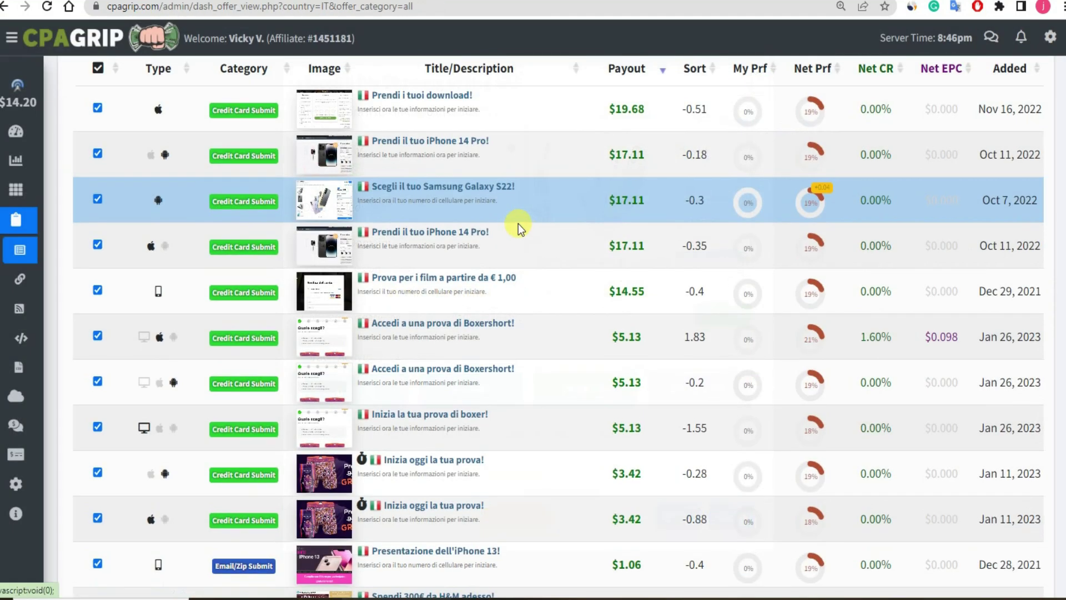
pyautogui.scroll(4, 518, 224)
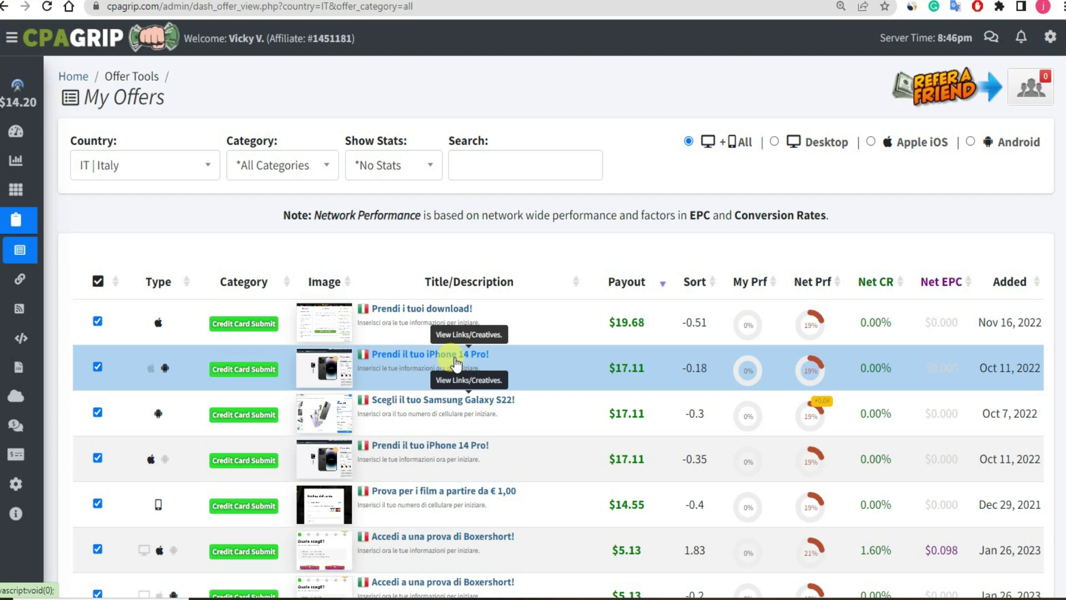
pyautogui.click(213, 167)
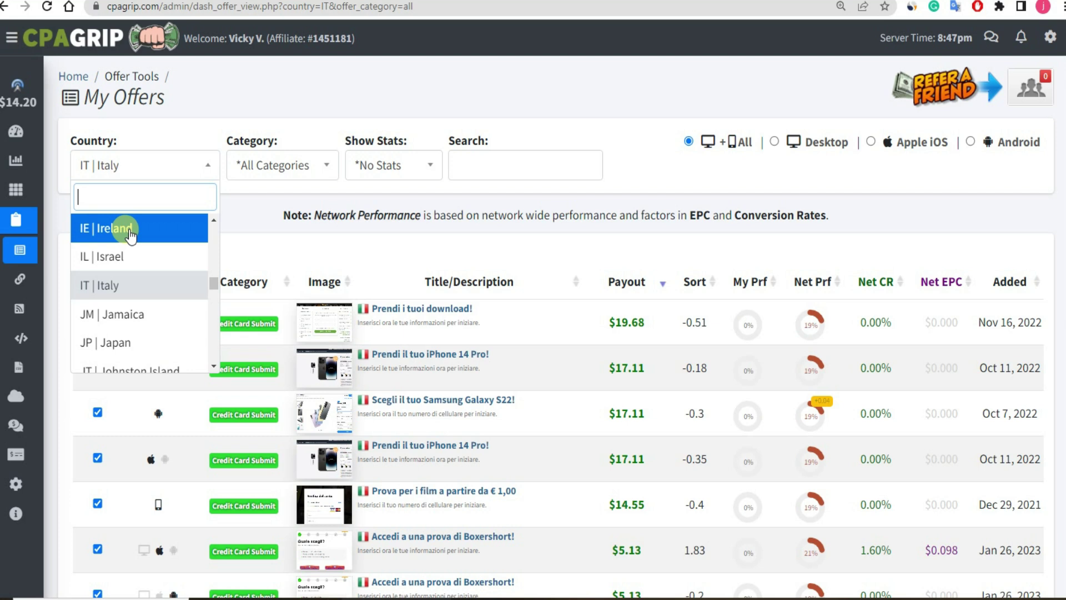
pyautogui.scroll(-6, 136, 288)
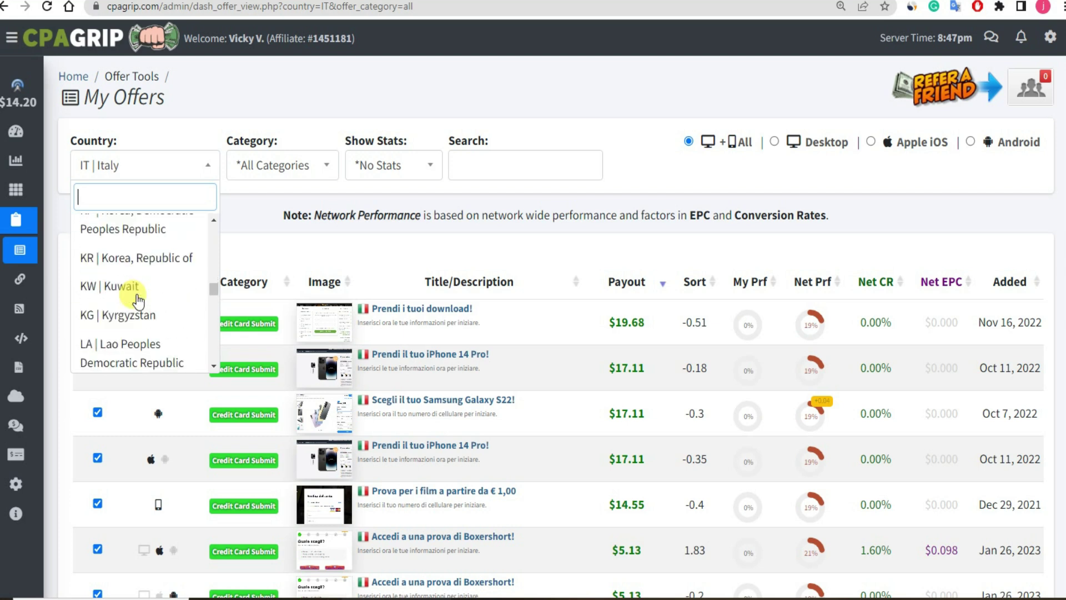
pyautogui.click(282, 98)
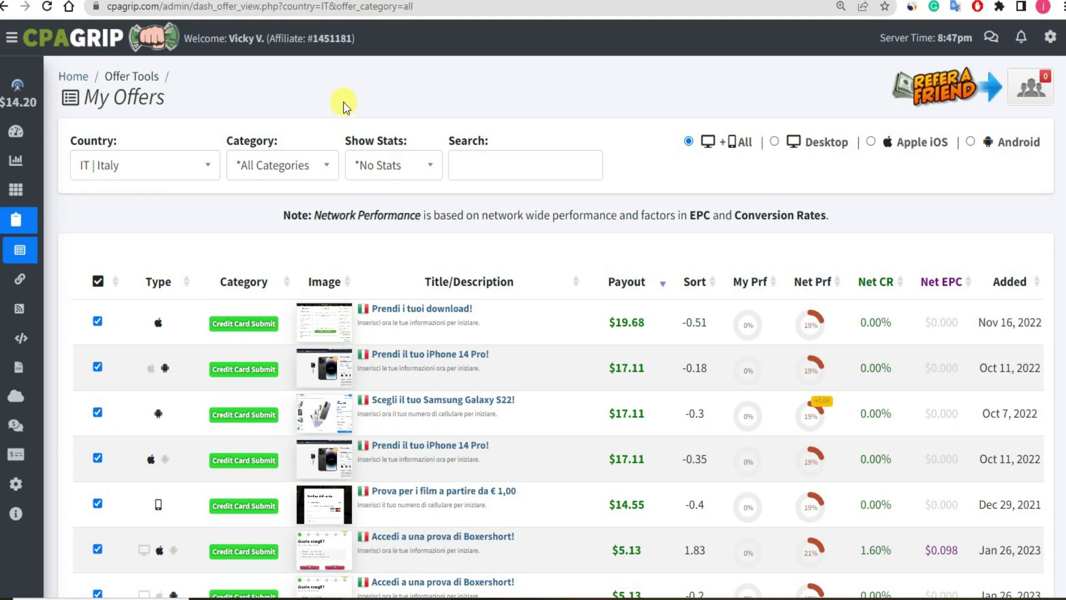
# - Open the "Scegli il tuo Samsung Galaxy S22!" offer details and copy the offer's title
pyautogui.click(422, 400)
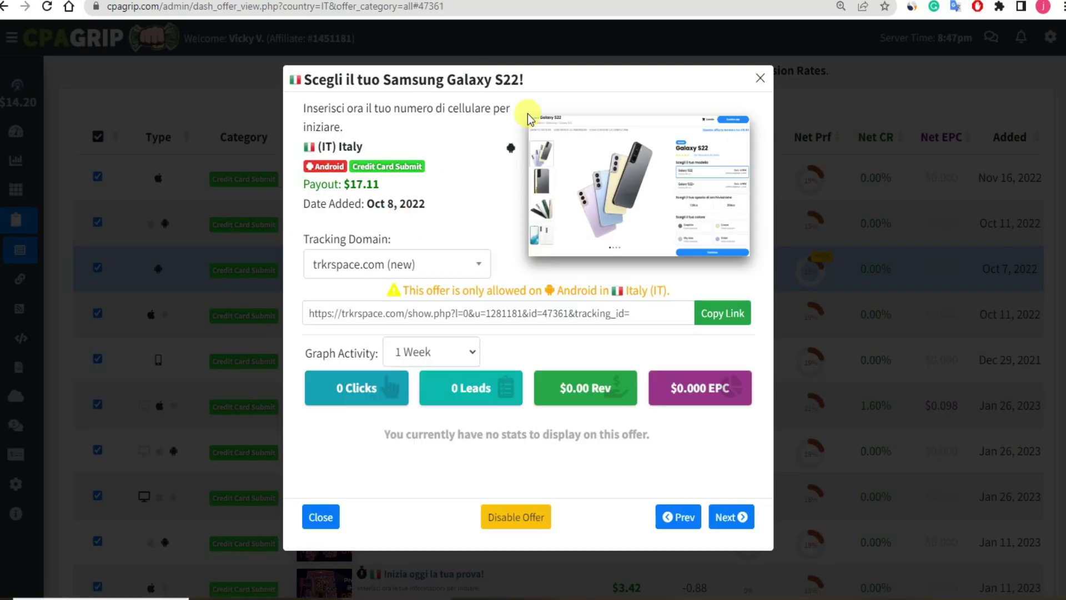
pyautogui.moveTo(533, 83); pyautogui.dragTo(296, 80)
pyautogui.hotkey('ctrl', 'c')
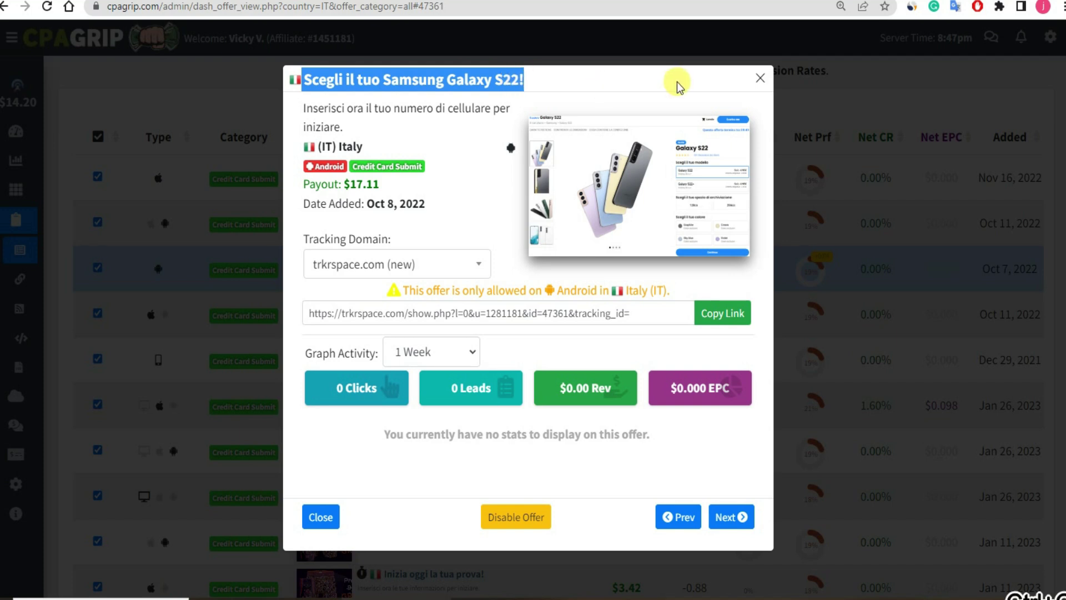
# - Switch to the Google Images page and search for the copied title "Scegli il tuo Samsung Galaxy S22!"
pyautogui.hotkey('ctrl', 'Tab')
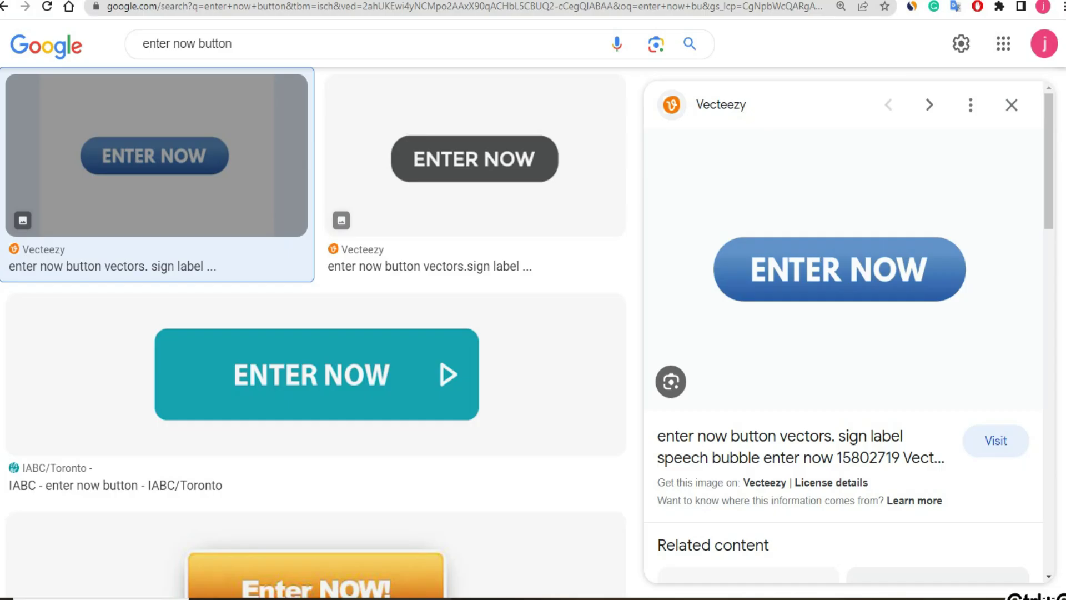
pyautogui.scroll(3, 333, 72)
pyautogui.moveTo(309, 69); pyautogui.dragTo(124, 64)
pyautogui.click(260, 8)
pyautogui.hotkey('ctrl', 'v')
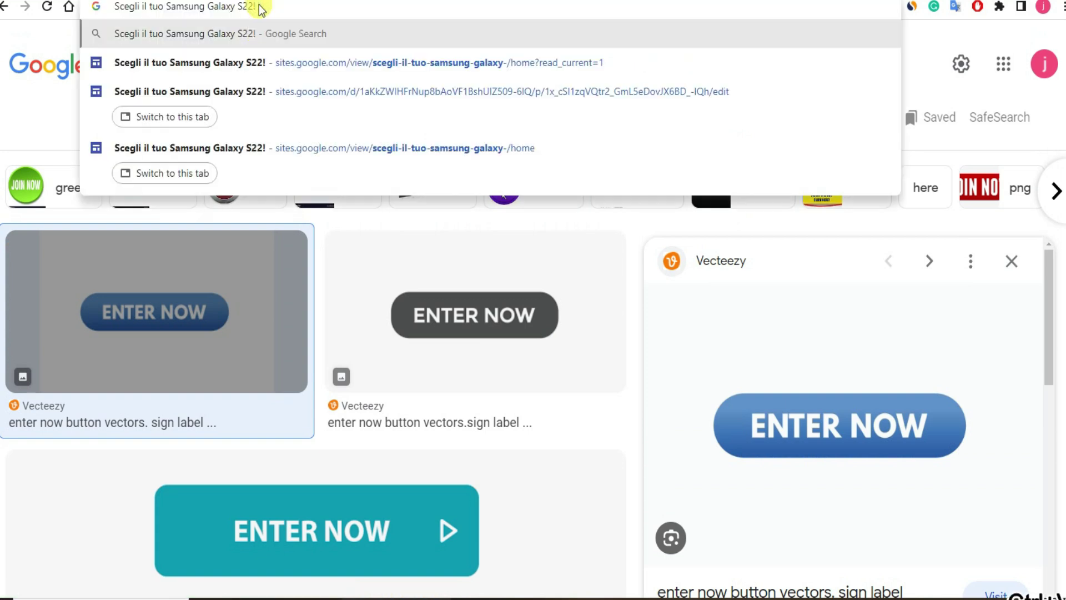
pyautogui.press('Return')
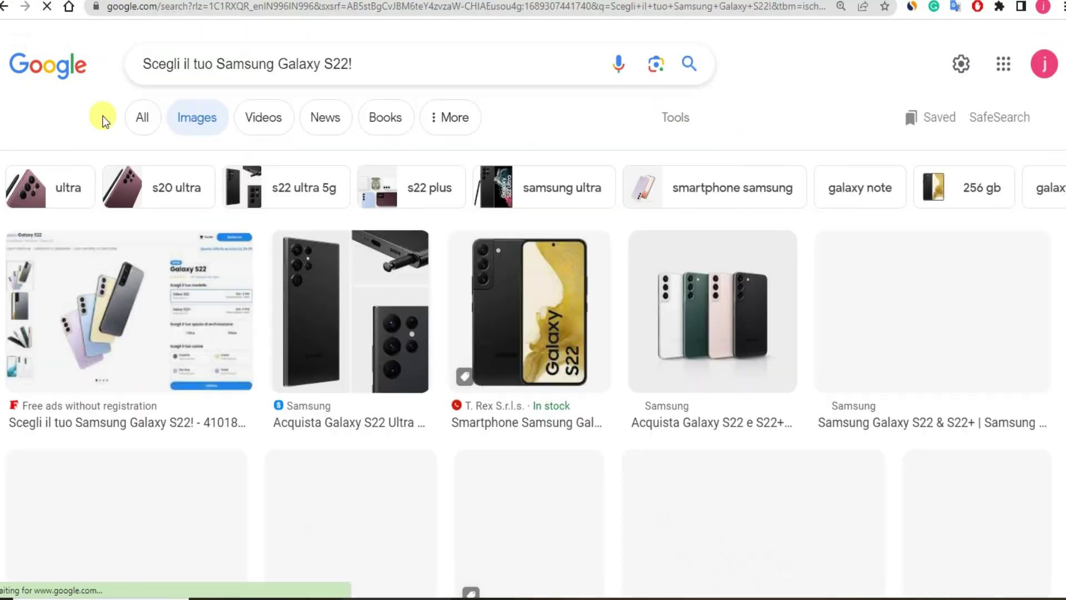
# - Compare the first image result with the picture in the CPAGrip offer and open that result's Free ads page
pyautogui.scroll(-1, 219, 232)
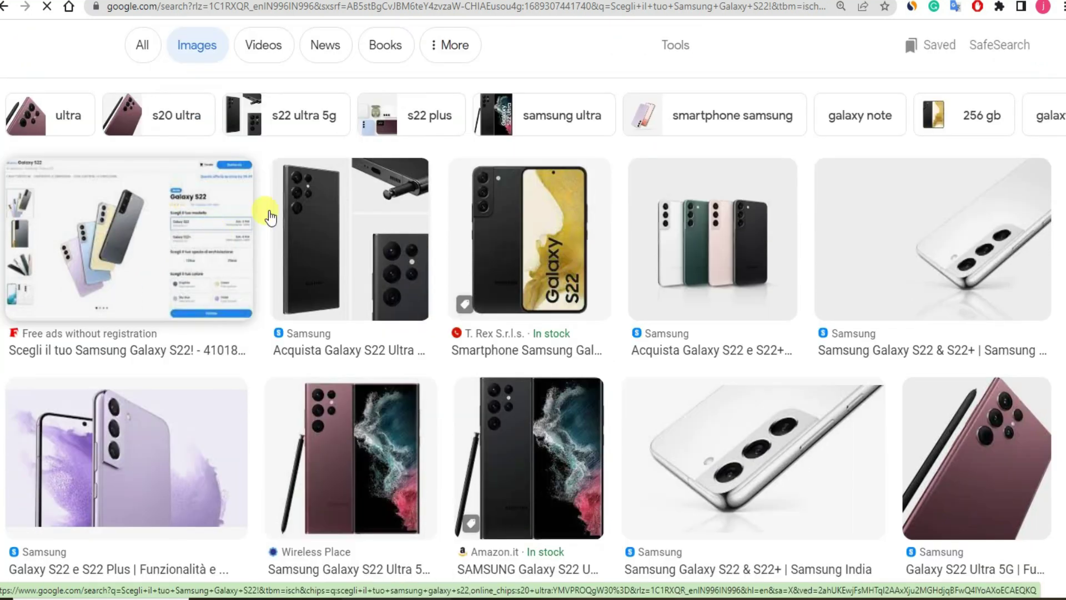
pyautogui.scroll(1, 244, 172)
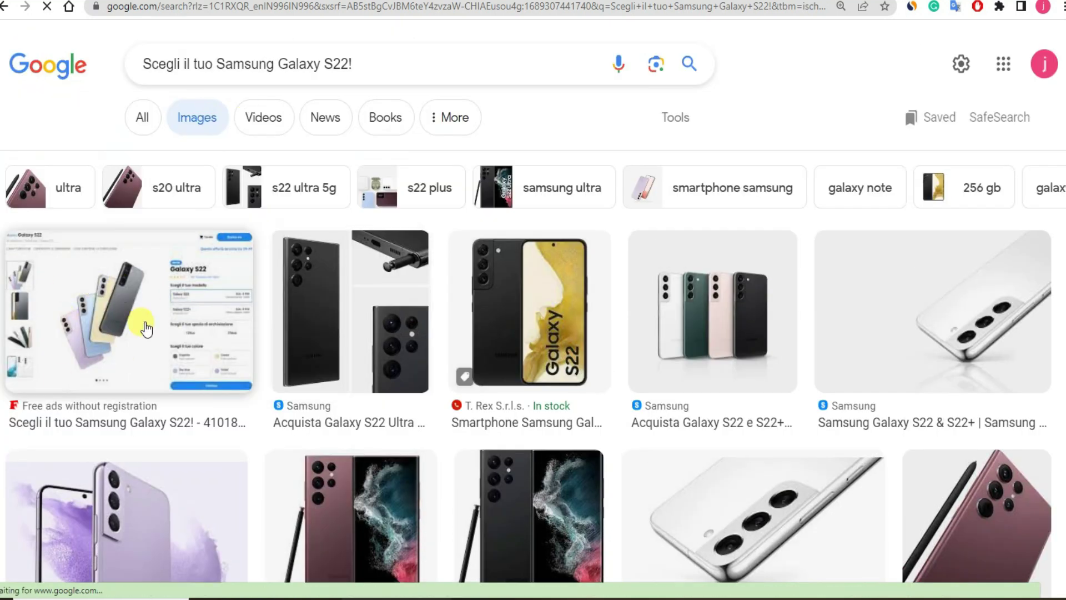
pyautogui.hotkey('ctrl', 'Tab')
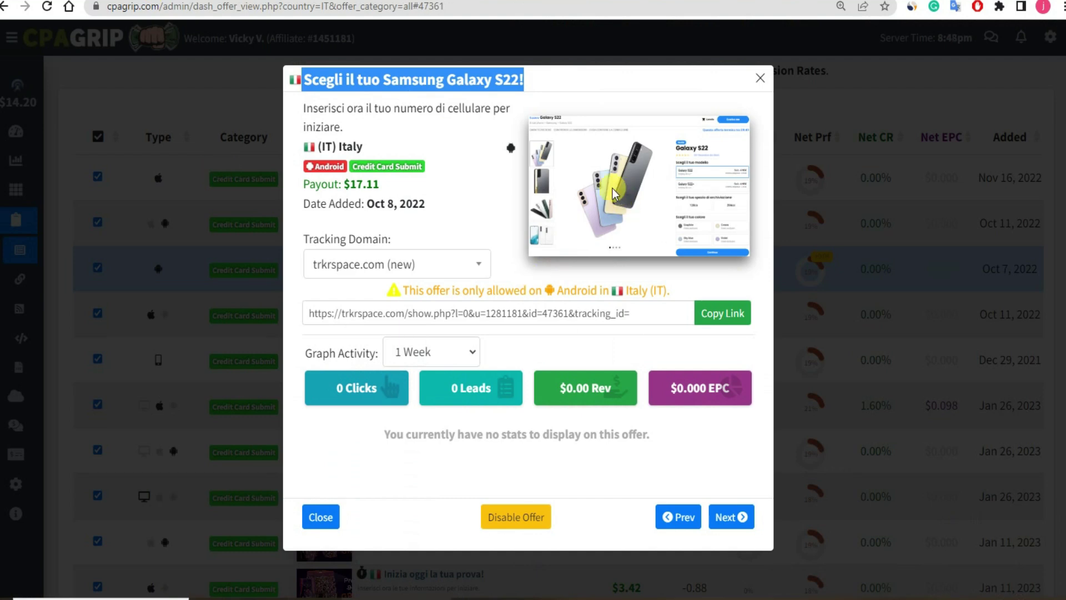
pyautogui.hotkey('ctrl', 'shift', 'Tab')
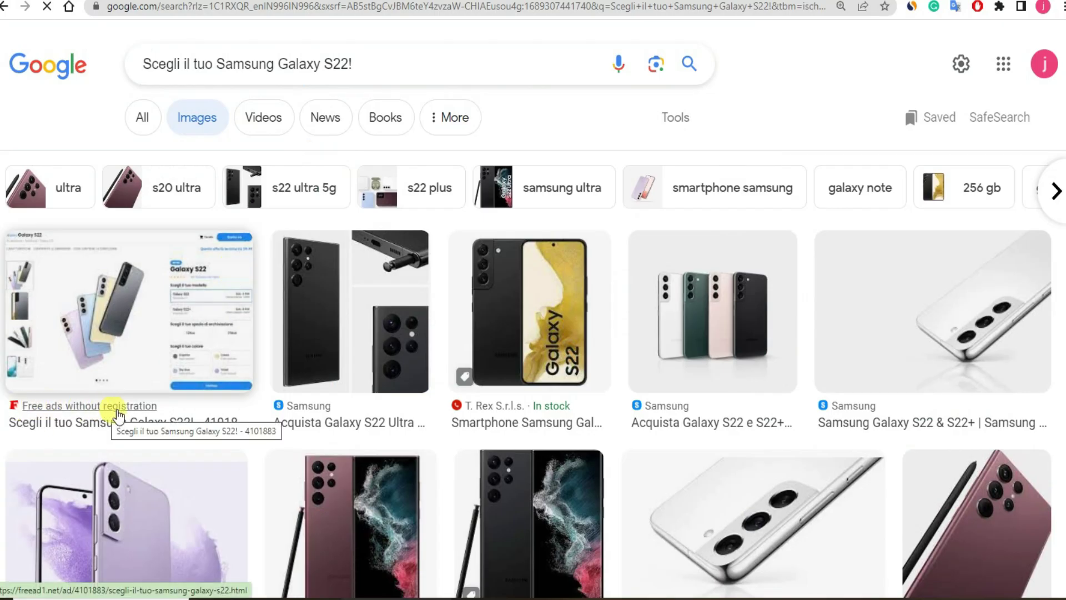
pyautogui.click(106, 415)
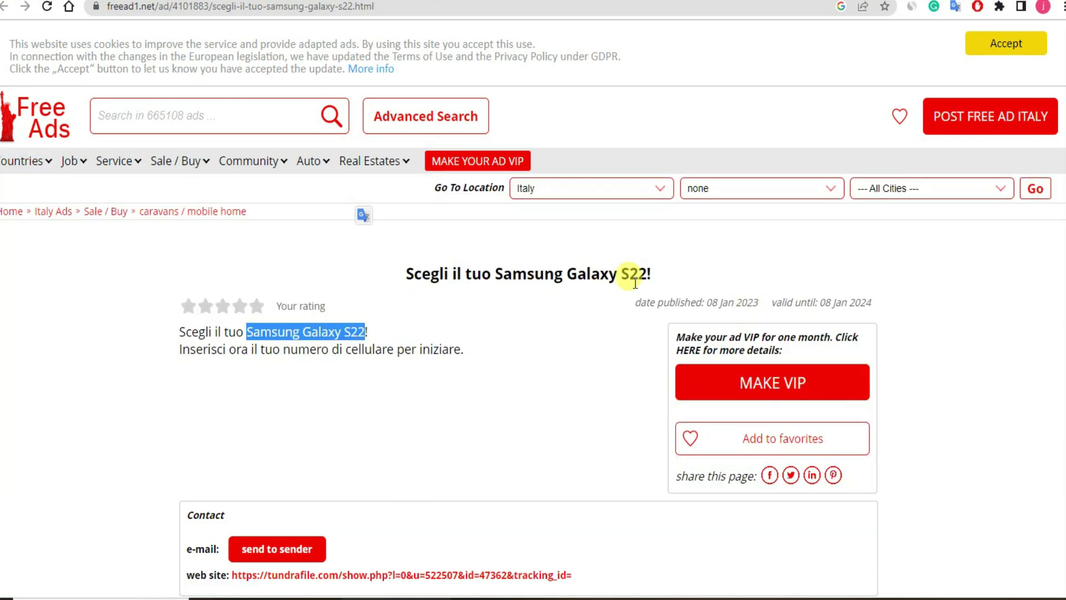
# - Examine the Samsung Galaxy S22 ad's title, description, publication dates, website link and image
pyautogui.click(121, 358)
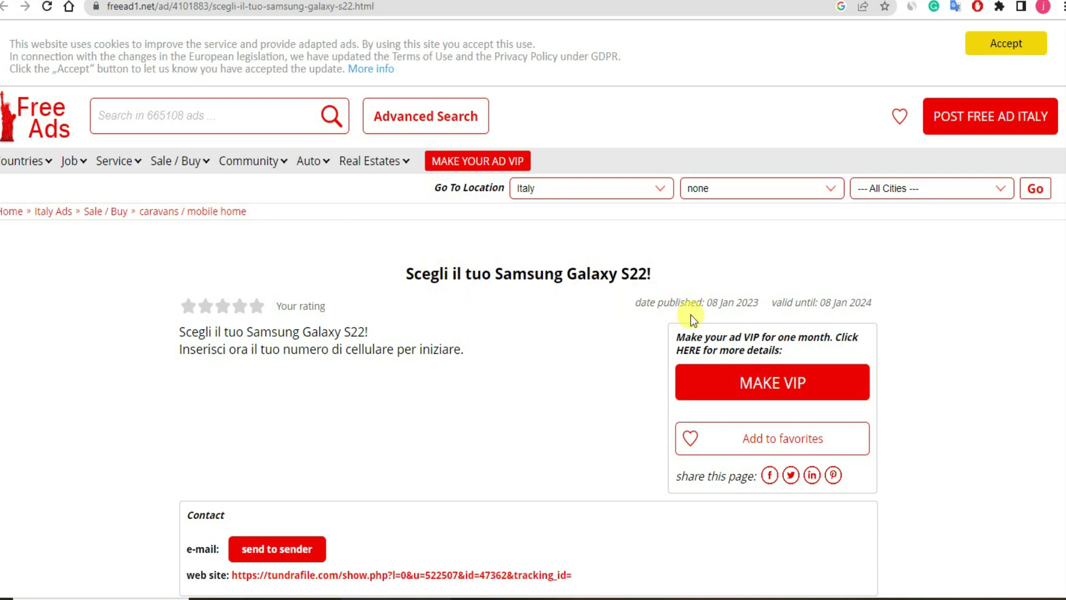
pyautogui.tripleClick(747, 293)
pyautogui.click(735, 275)
pyautogui.scroll(-5, 515, 317)
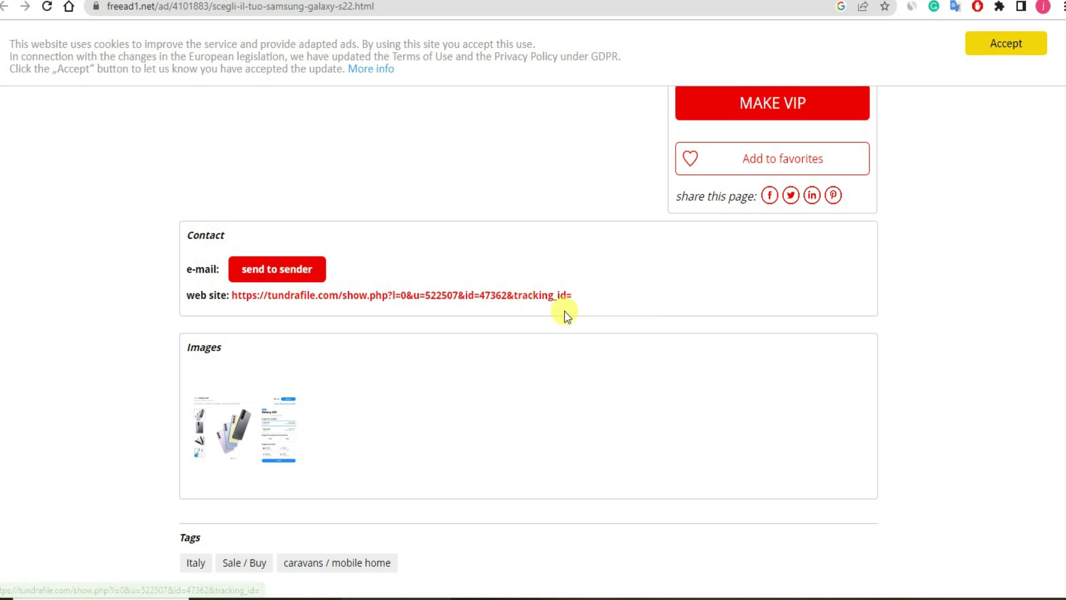
pyautogui.scroll(5, 513, 282)
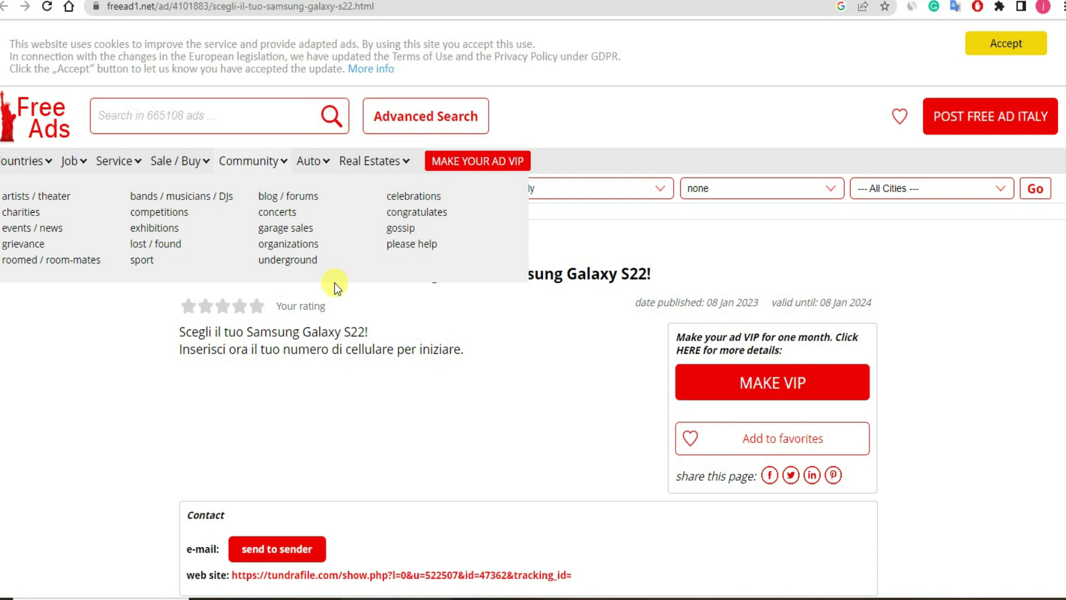
# - Go to the Free Ads home page and show the classified ads for Italy
pyautogui.click(54, 135)
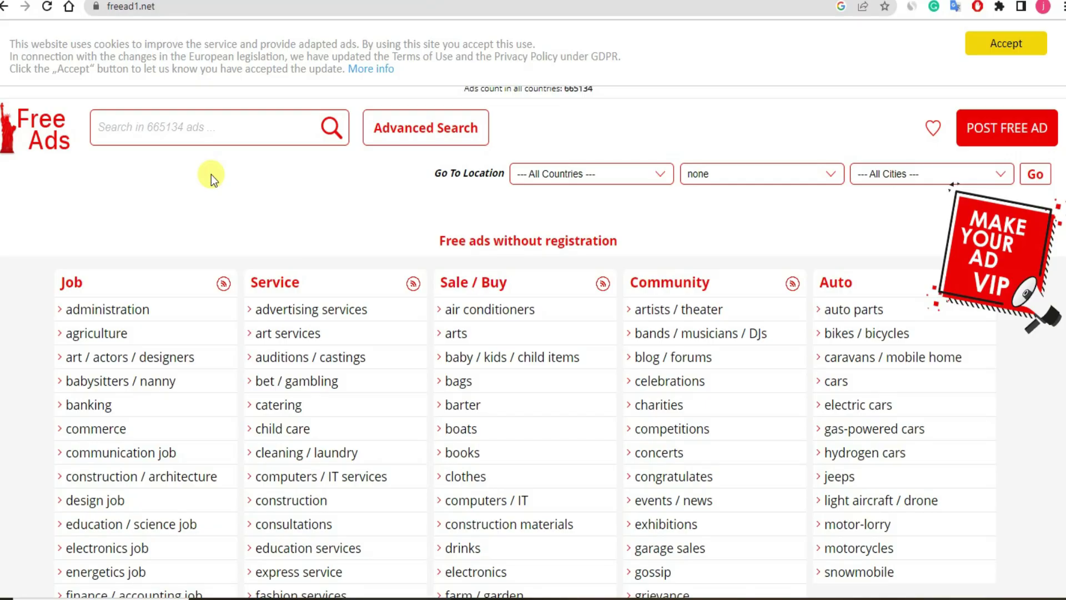
pyautogui.click(638, 173)
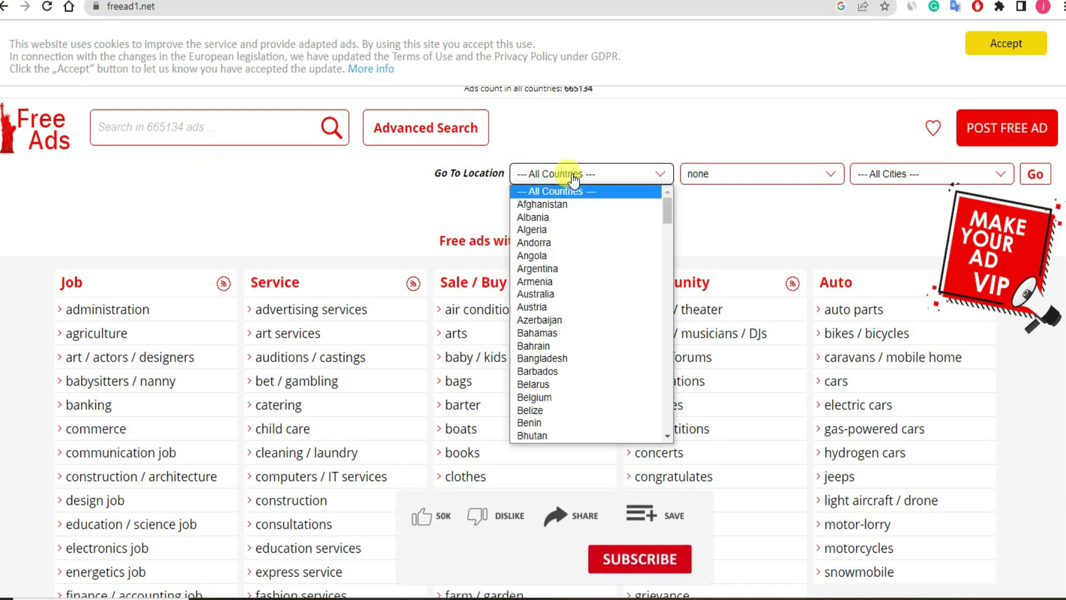
pyautogui.scroll(-10, 563, 300)
pyautogui.scroll(-5, 567, 304)
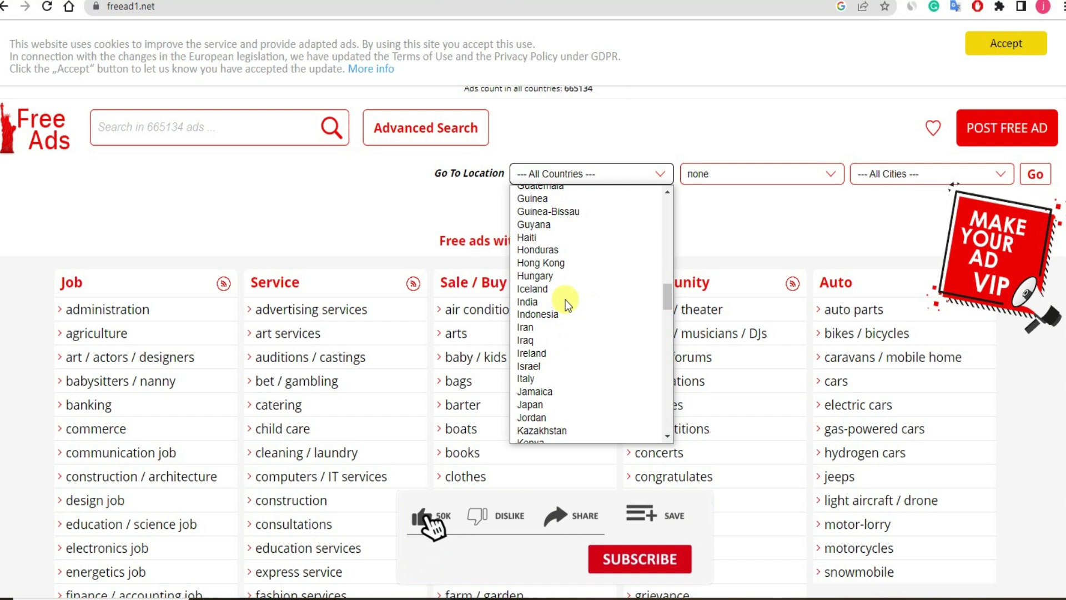
pyautogui.click(545, 378)
pyautogui.click(1034, 173)
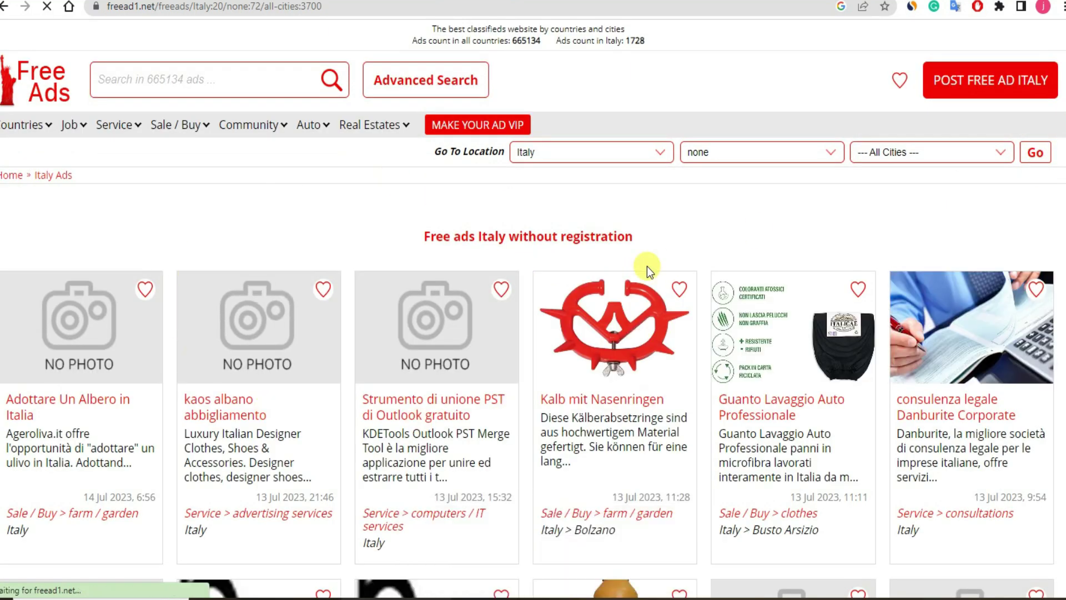
# - Look through the Italian ads on Free Ads to see what is being posted there
pyautogui.scroll(-3, 644, 269)
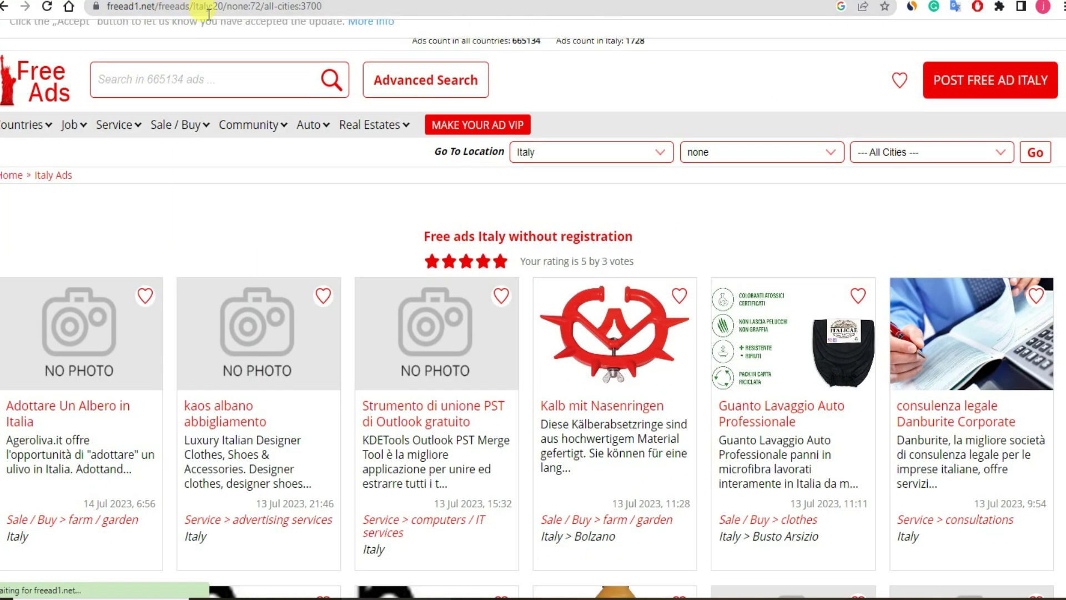
pyautogui.scroll(-8, 411, 325)
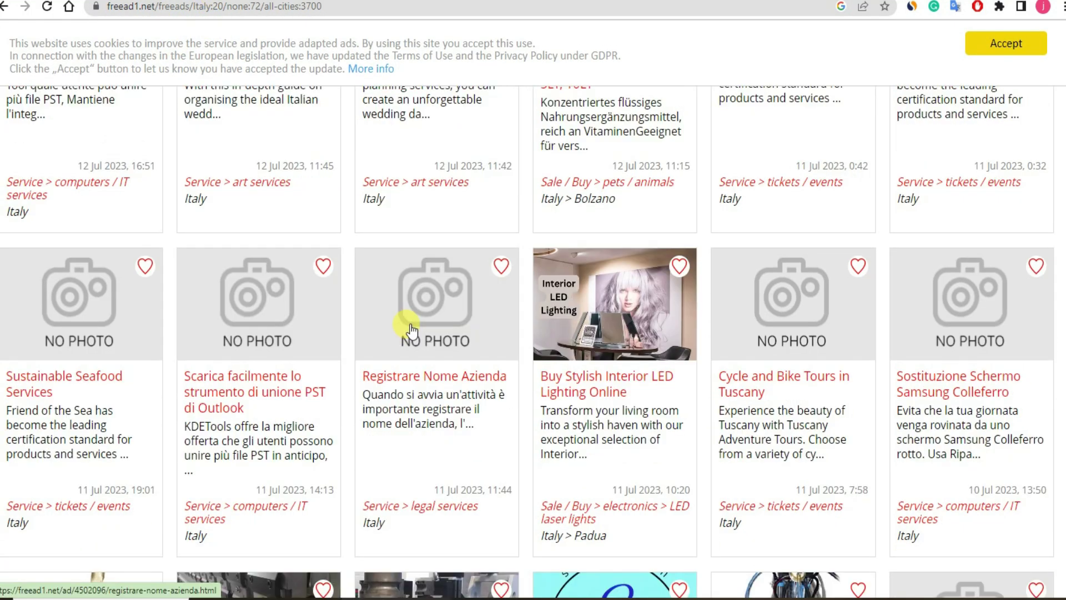
pyautogui.scroll(8, 525, 305)
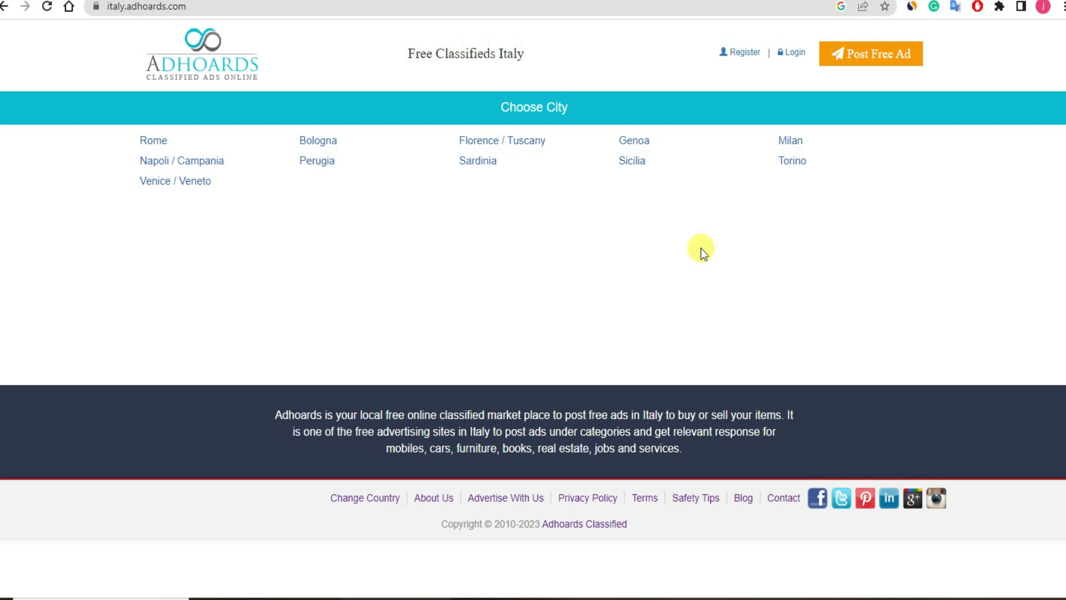
# - Switch to the Free Ads Time page for all provinces of Italy and examine its posting options and recent listings
pyautogui.click(541, 1)
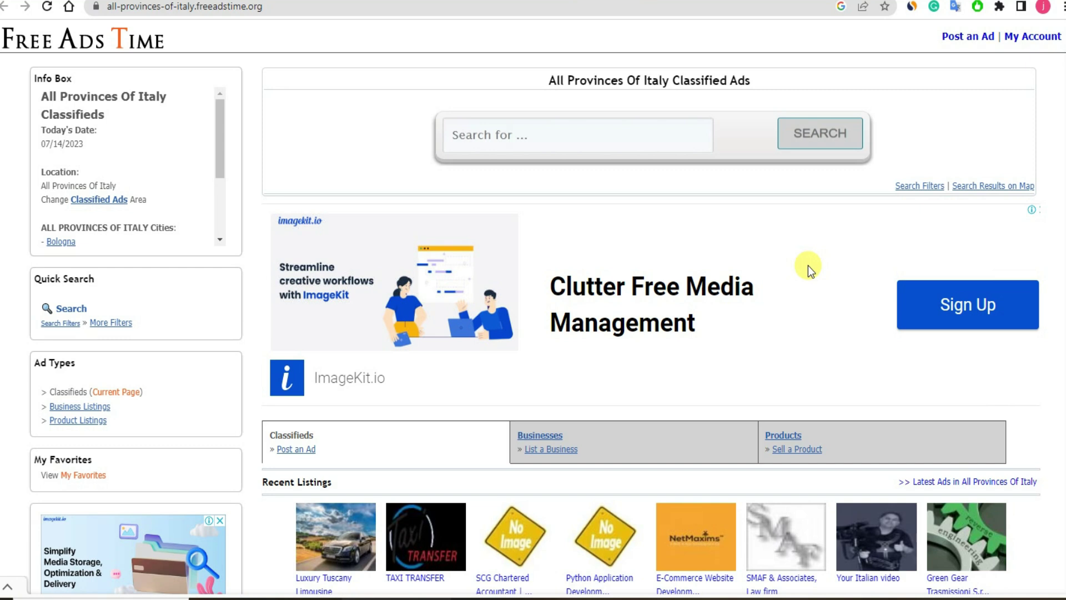
pyautogui.scroll(-4, 794, 283)
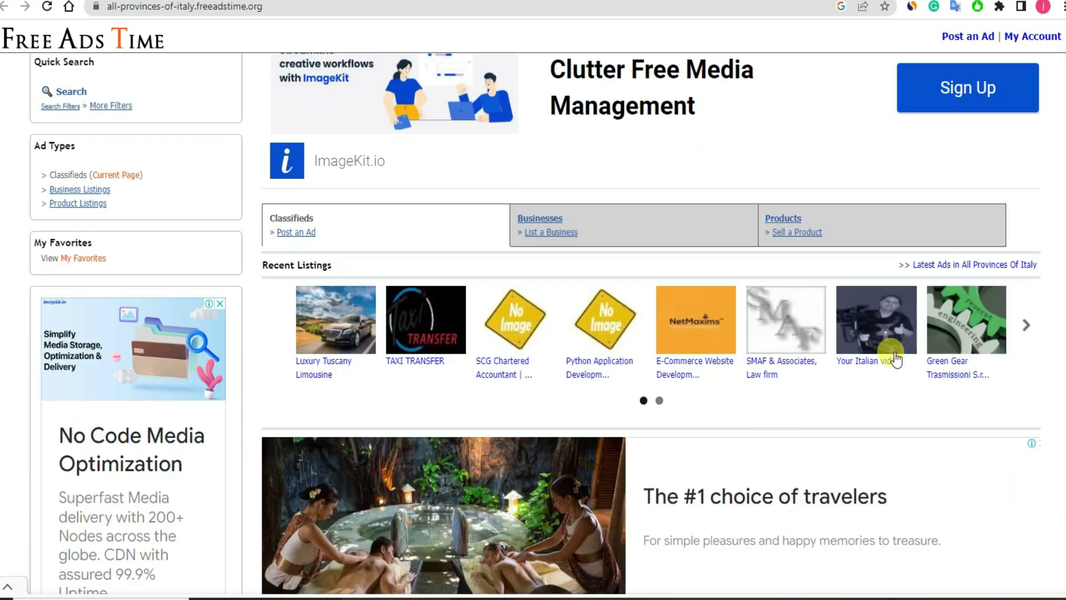
pyautogui.scroll(1, 449, 360)
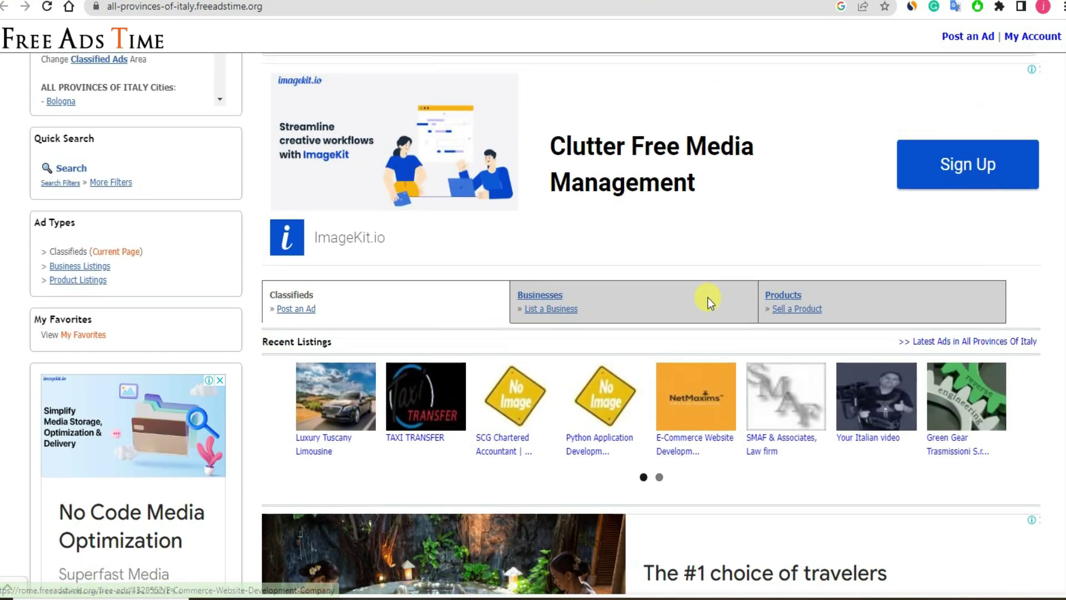
pyautogui.scroll(2, 707, 298)
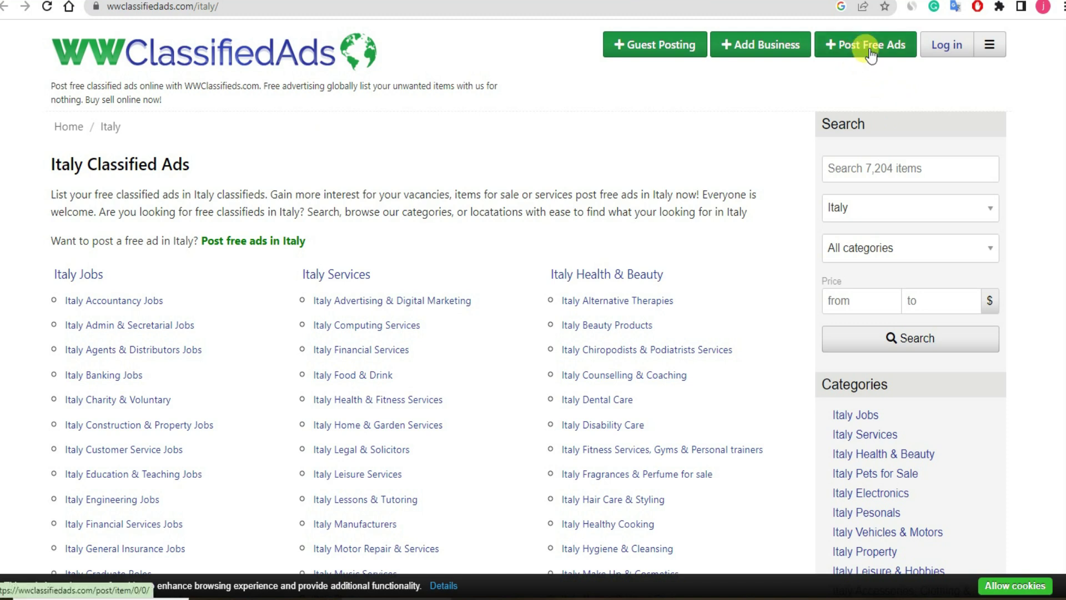
# - Examine the categories and latest ads on the WWClassifiedAds Italy page, down to the "Prendi il tuo iPhone 14 Pro" ad
pyautogui.scroll(-3, 604, 258)
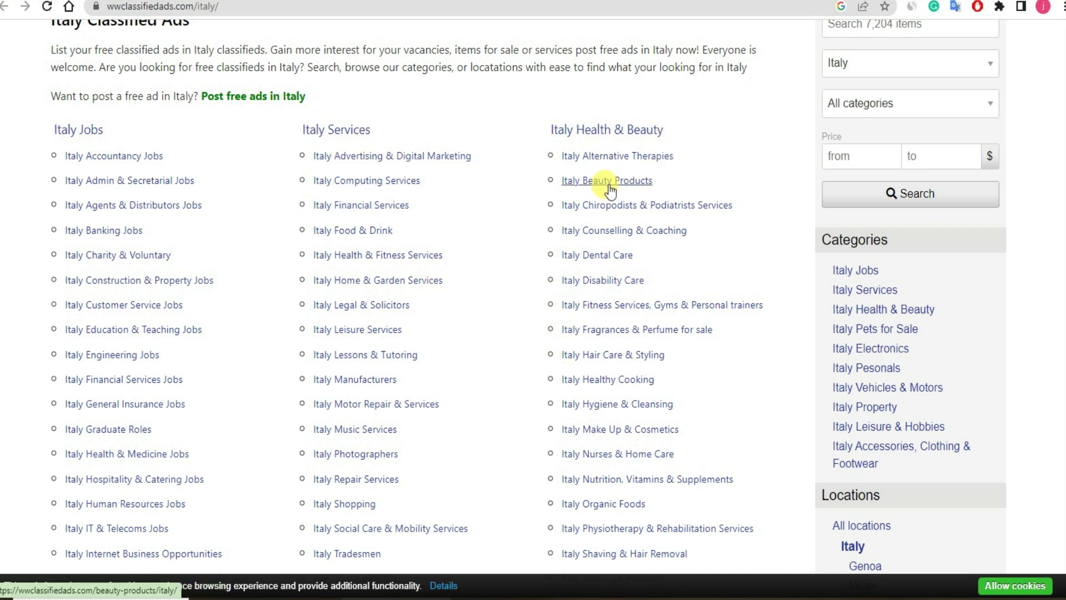
pyautogui.scroll(-17, 597, 183)
pyautogui.scroll(-13, 592, 221)
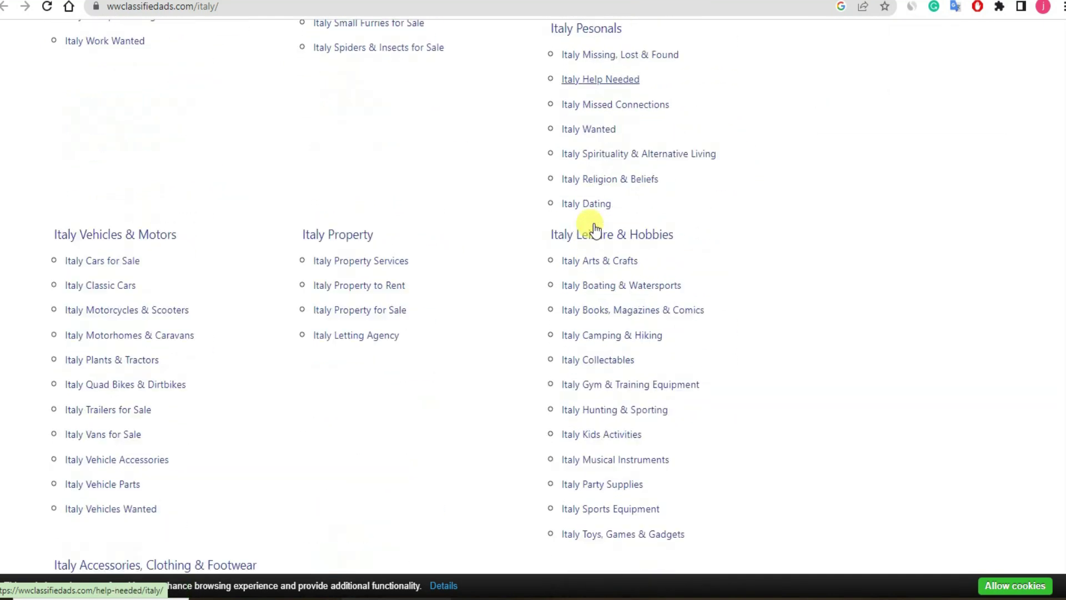
pyautogui.scroll(10, 588, 226)
pyautogui.scroll(-4, 583, 210)
pyautogui.scroll(-8, 219, 209)
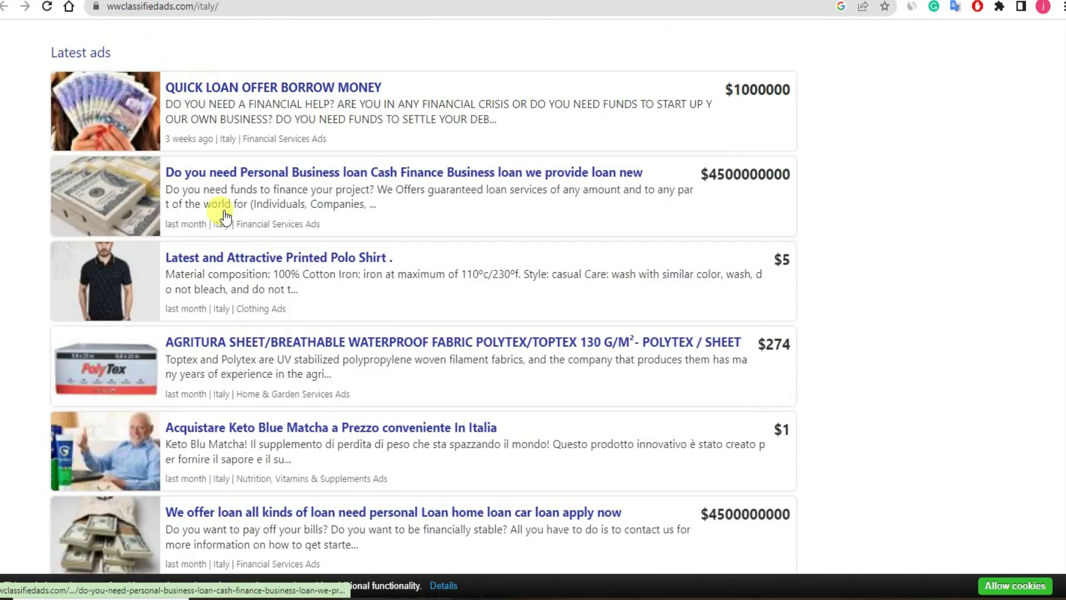
pyautogui.scroll(-8, 238, 399)
pyautogui.scroll(-9, 238, 392)
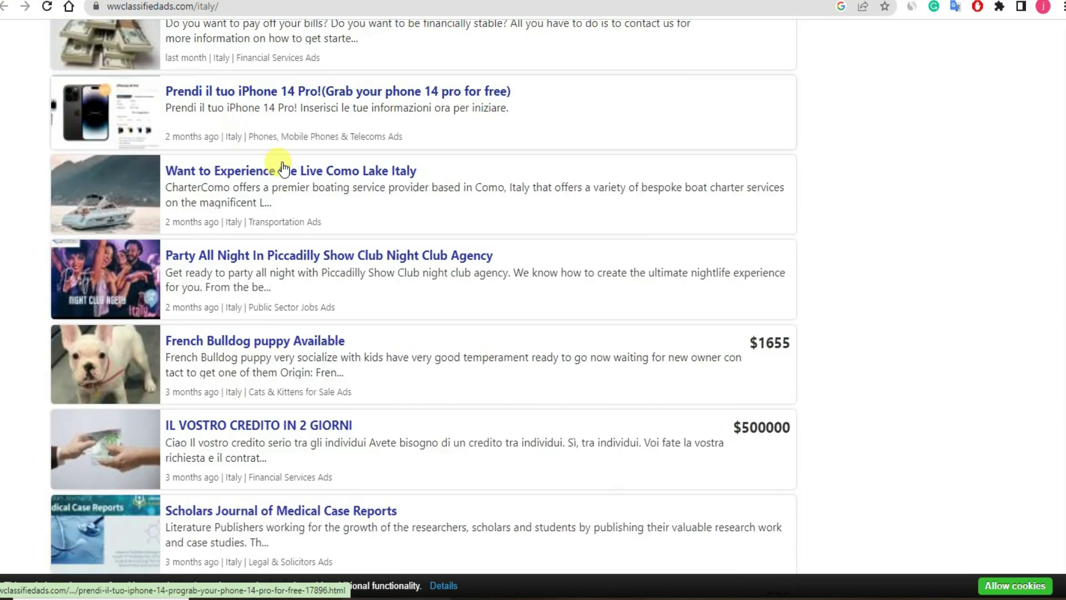
pyautogui.scroll(20, 590, 205)
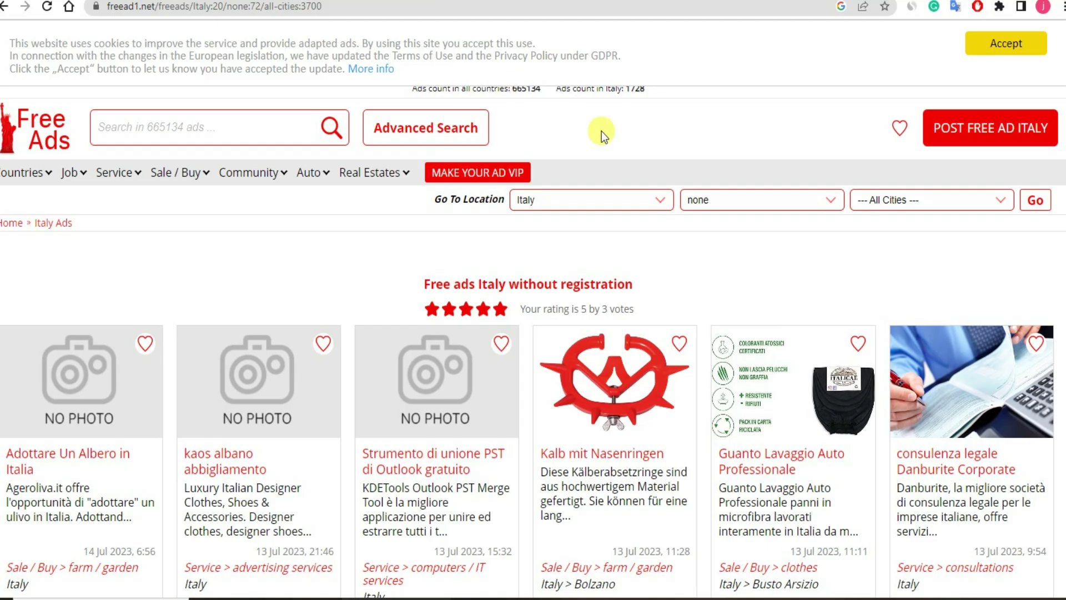
pyautogui.scroll(-4, 651, 278)
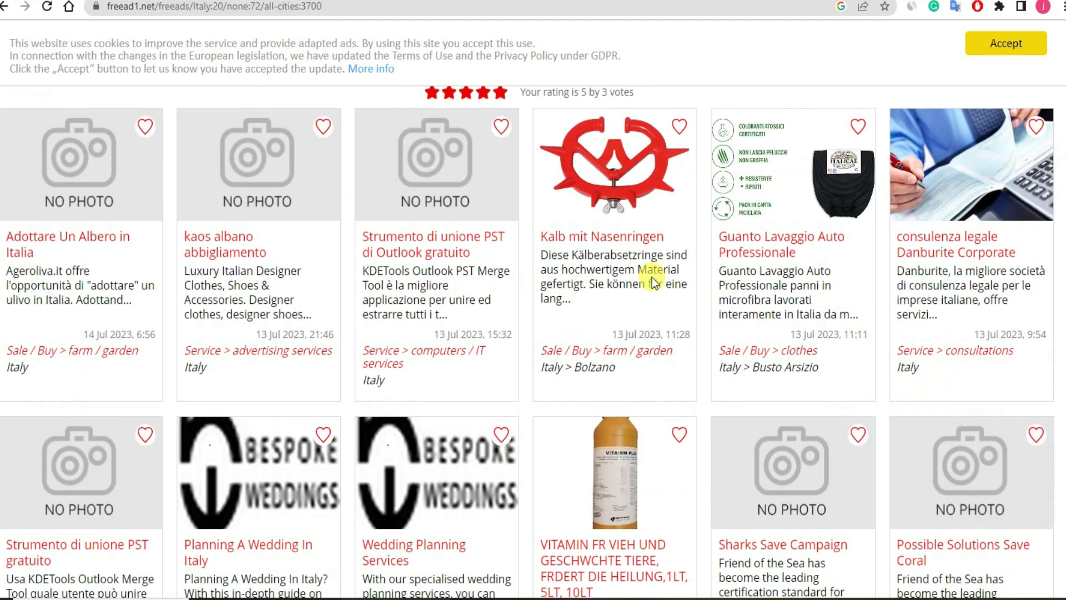
pyautogui.scroll(4, 652, 277)
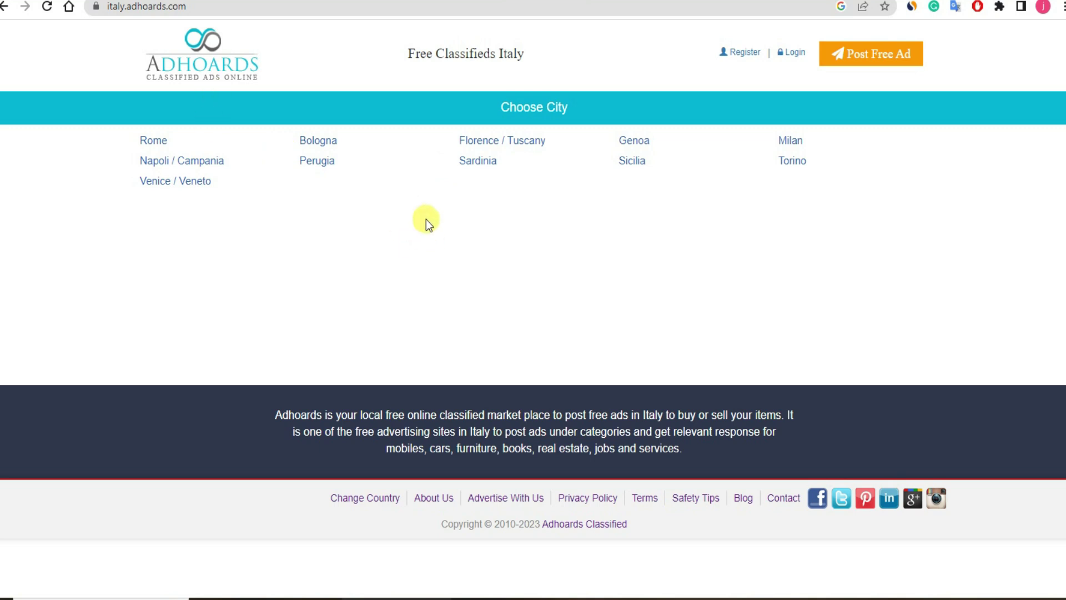
# - Switch to the Adhoards Italy site, start a free ad and choose Rome as its location
pyautogui.click(867, 61)
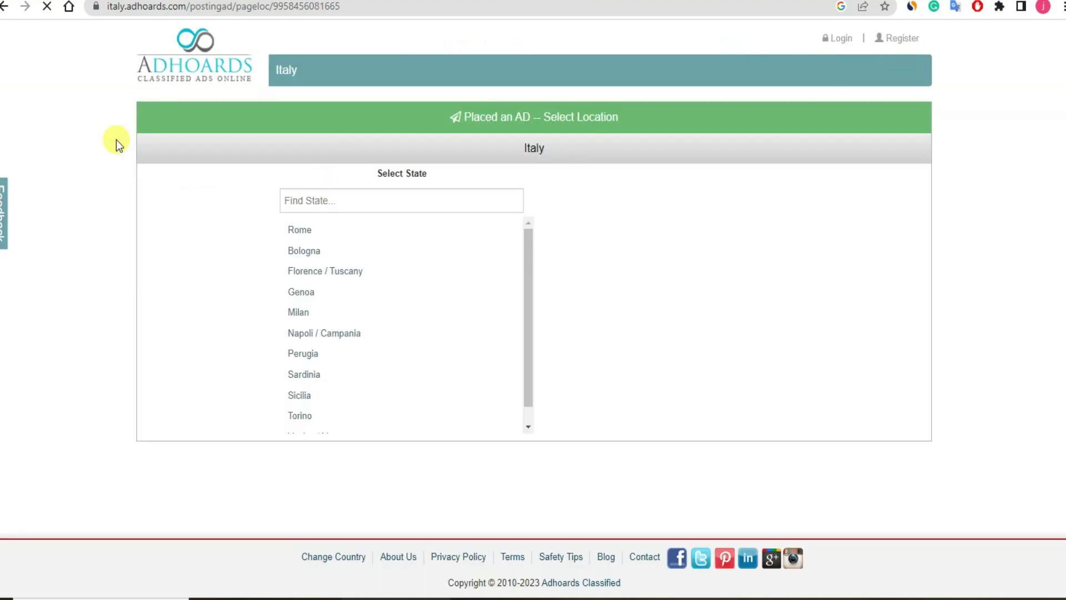
pyautogui.click(303, 233)
pyautogui.click(541, 464)
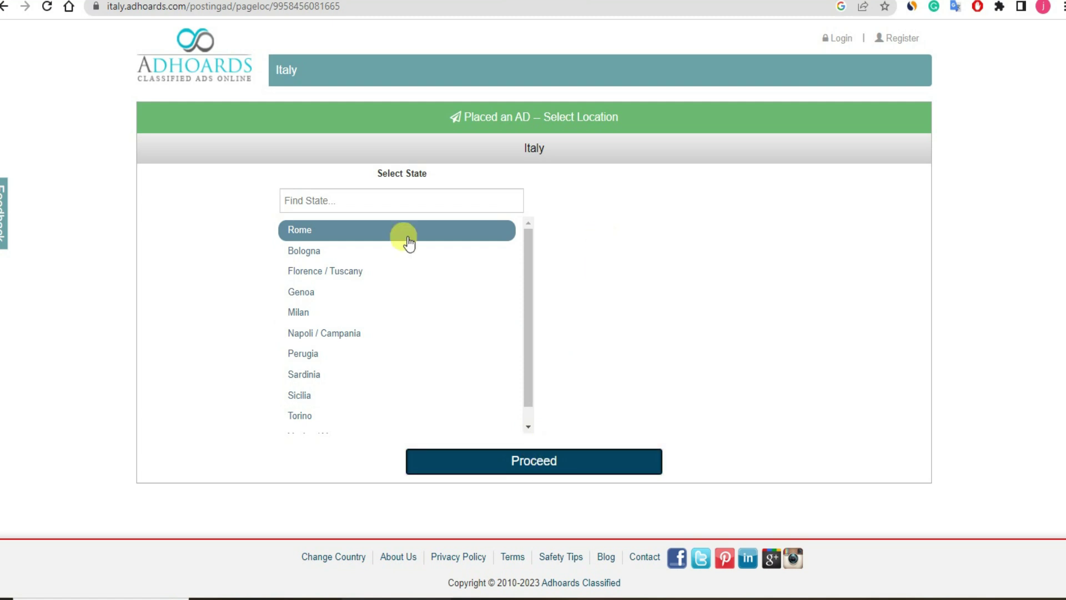
pyautogui.click(297, 242)
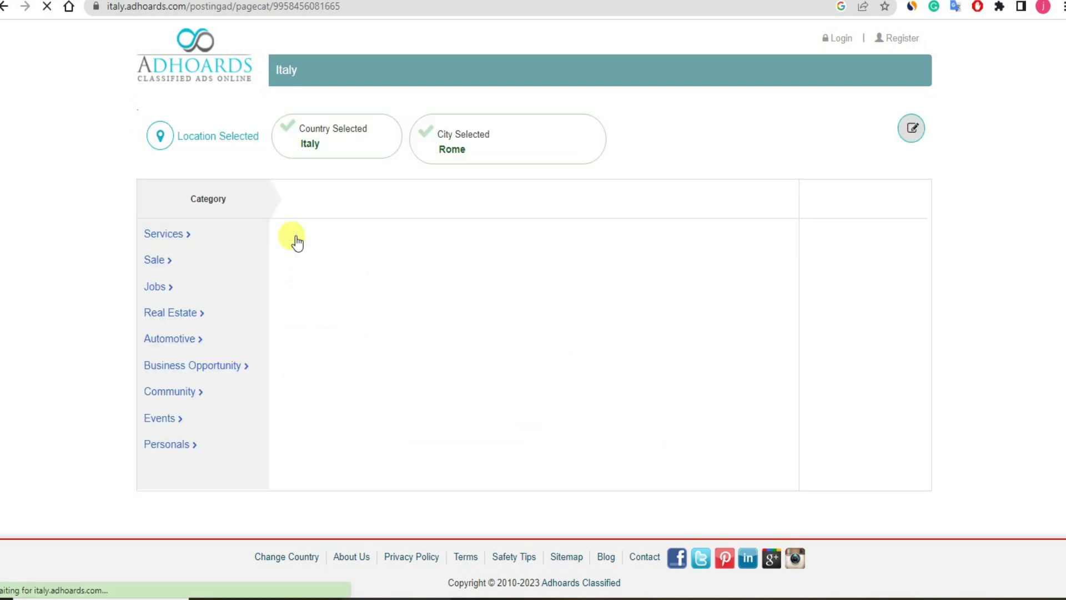
# - File the ad under the Sale category with the Free subcategory and proceed to the ad details form
pyautogui.click(155, 264)
pyautogui.click(462, 347)
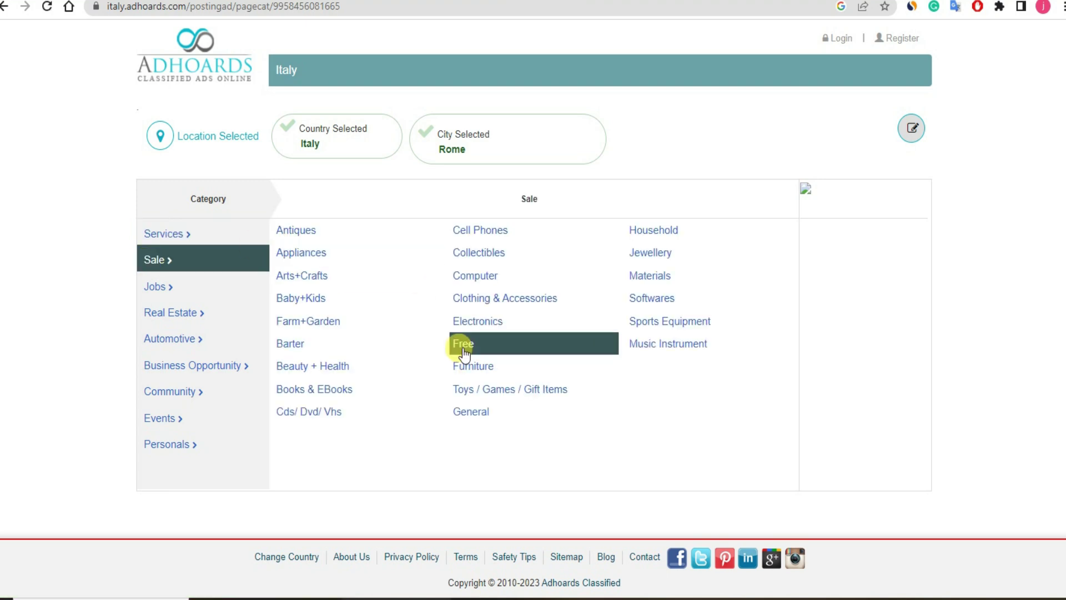
pyautogui.click(535, 473)
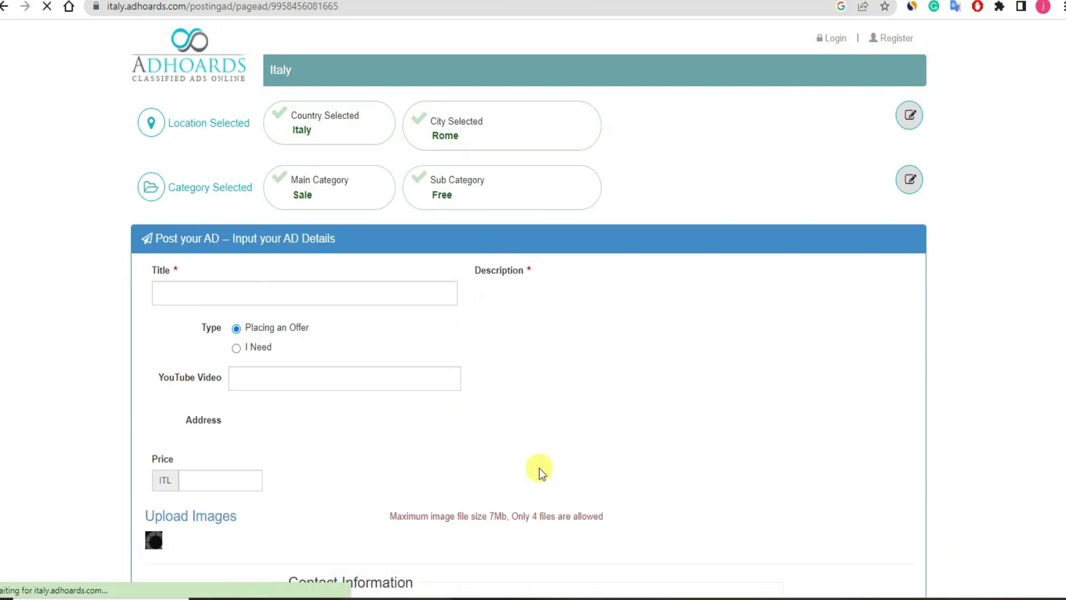
# - Copy the heading "Scegli il tuo Samsung Galaxy S22!" from the published landing page into the ad's title
pyautogui.scroll(-1, 541, 333)
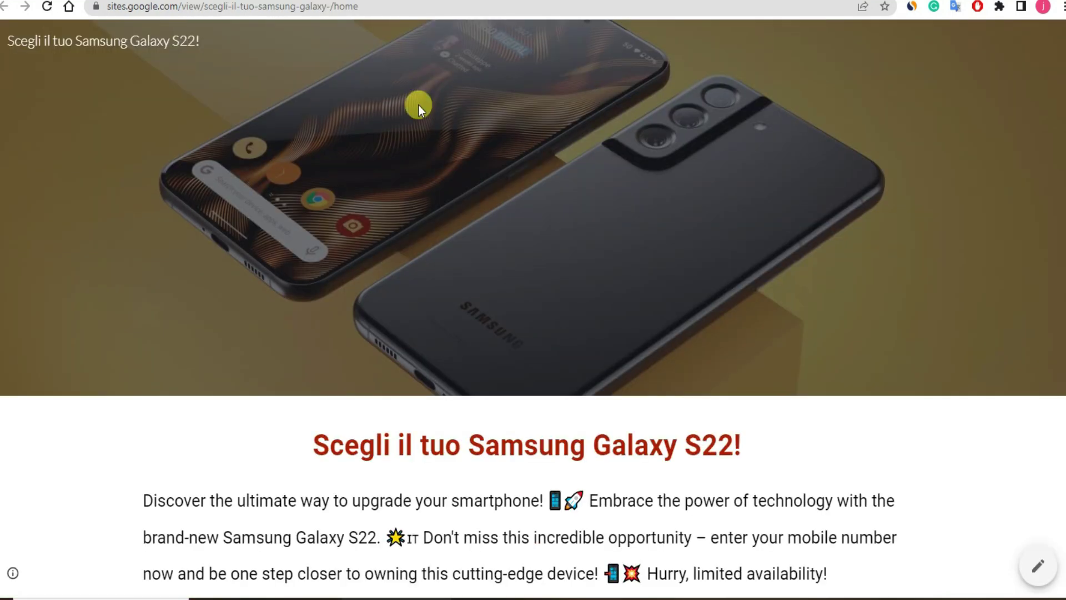
pyautogui.moveTo(316, 445); pyautogui.dragTo(809, 466)
pyautogui.hotkey('ctrl', 'c')
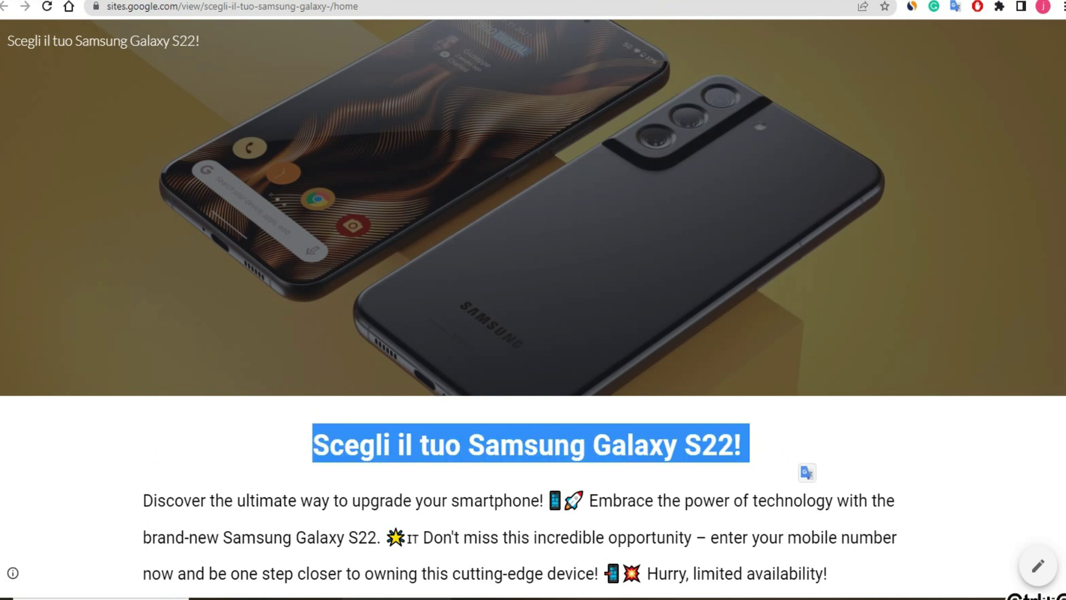
pyautogui.hotkey('ctrl', 'Tab')
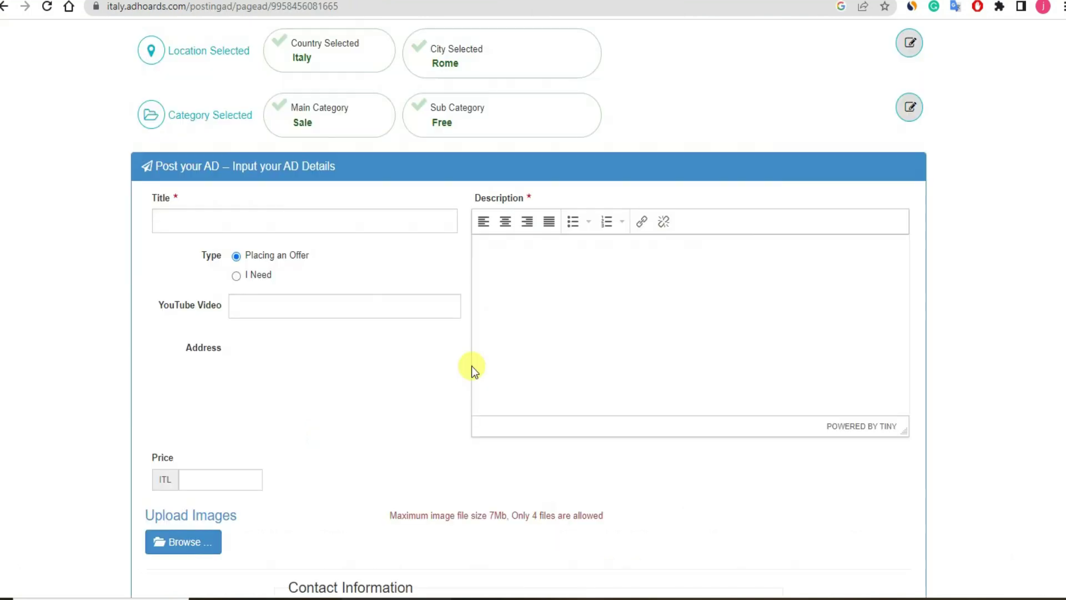
pyautogui.hotkey('ctrl', 'v')
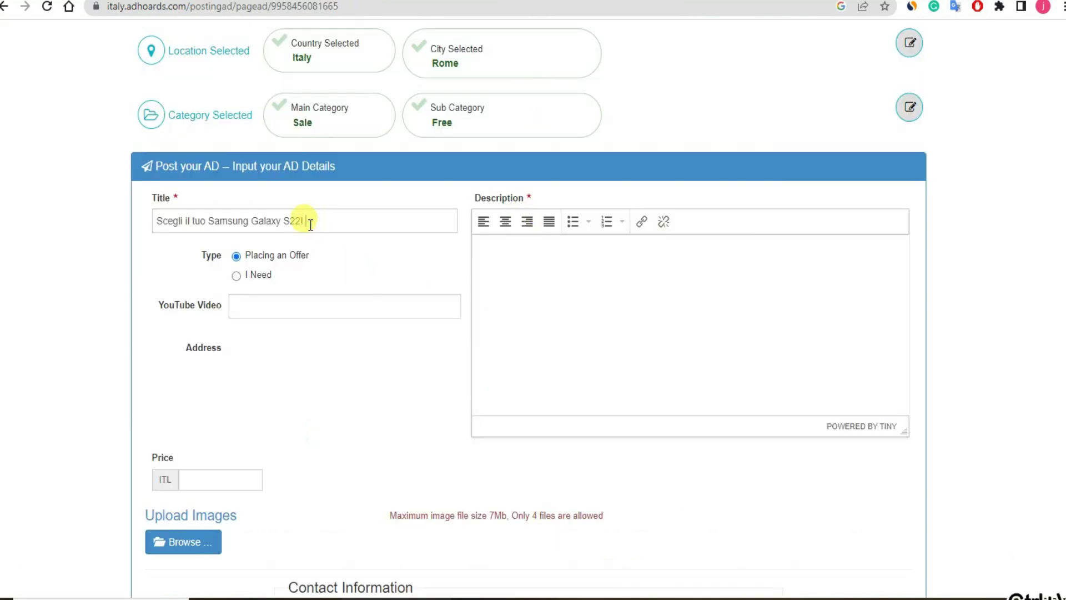
# - Copy the landing page's promotional paragraph into the ad description and add an "Enter Now" line beneath it
pyautogui.hotkey('ctrl', 'shift', 'Tab')
pyautogui.scroll(-5, 406, 222)
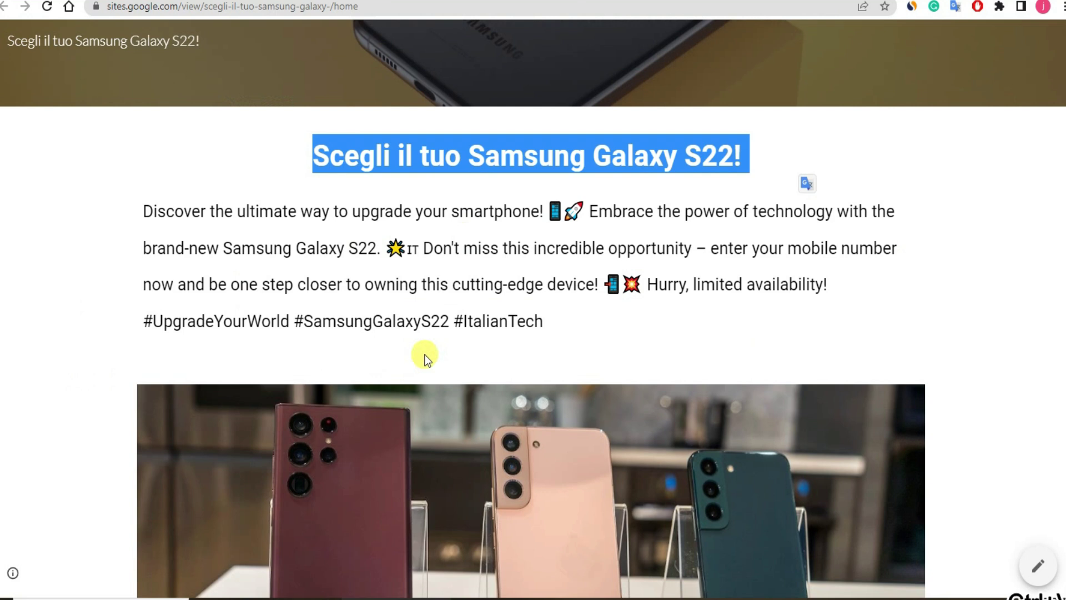
pyautogui.tripleClick(465, 245)
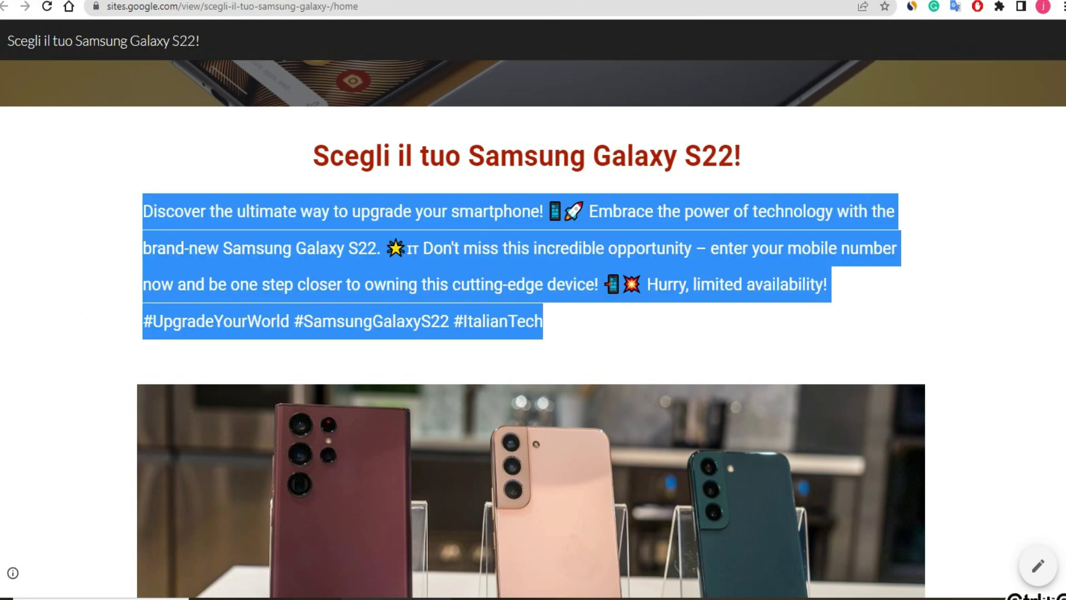
pyautogui.hotkey('ctrl', 'Tab')
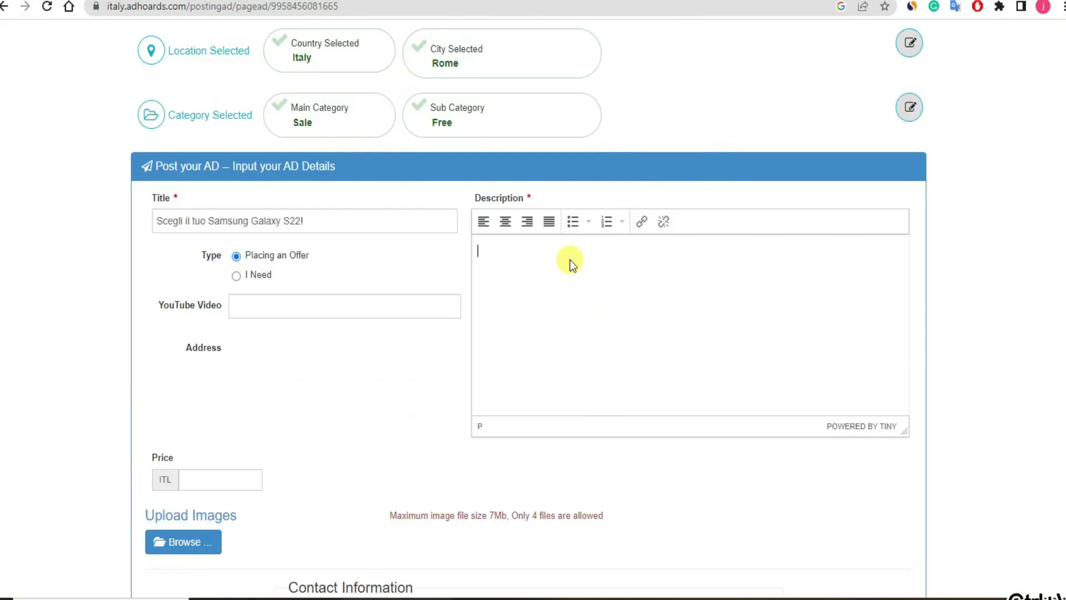
pyautogui.hotkey('ctrl', 'v')
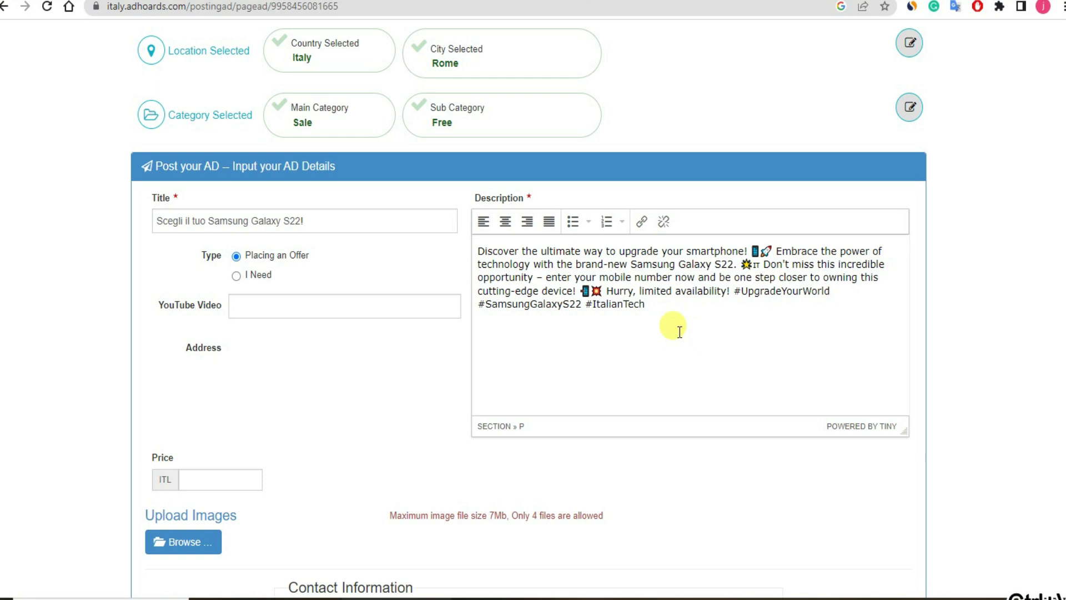
pyautogui.press('Return')
pyautogui.press('Return')
pyautogui.write('Enter Now')
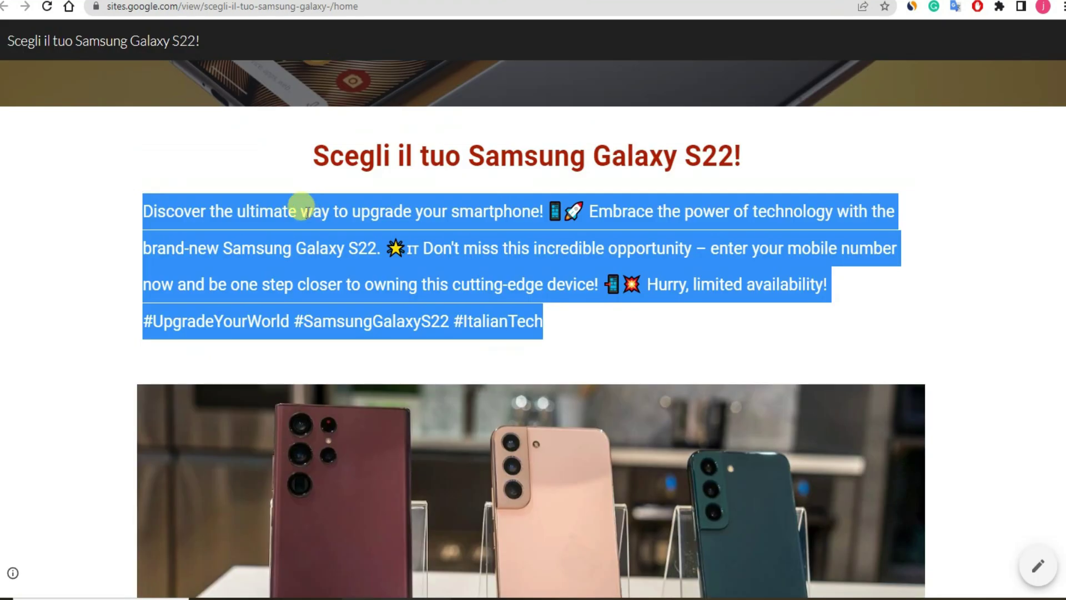
# - Link the "Enter Now" text in the description to the address of the Google Sites landing page
pyautogui.scroll(5, 302, 207)
pyautogui.click(268, 6)
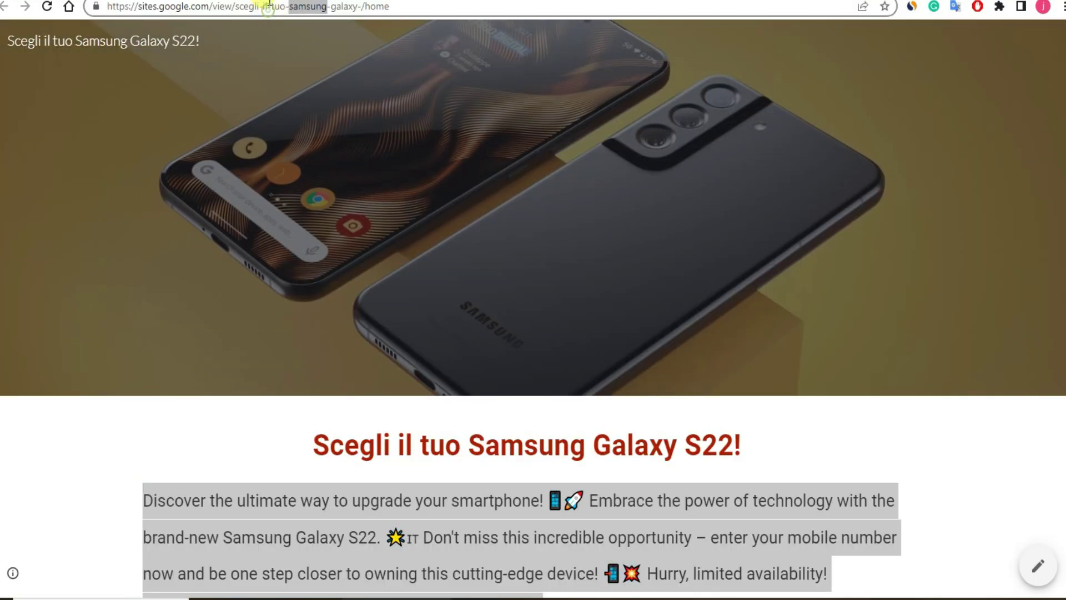
pyautogui.tripleClick(269, 6)
pyautogui.rightClick(269, 6)
pyautogui.click(304, 78)
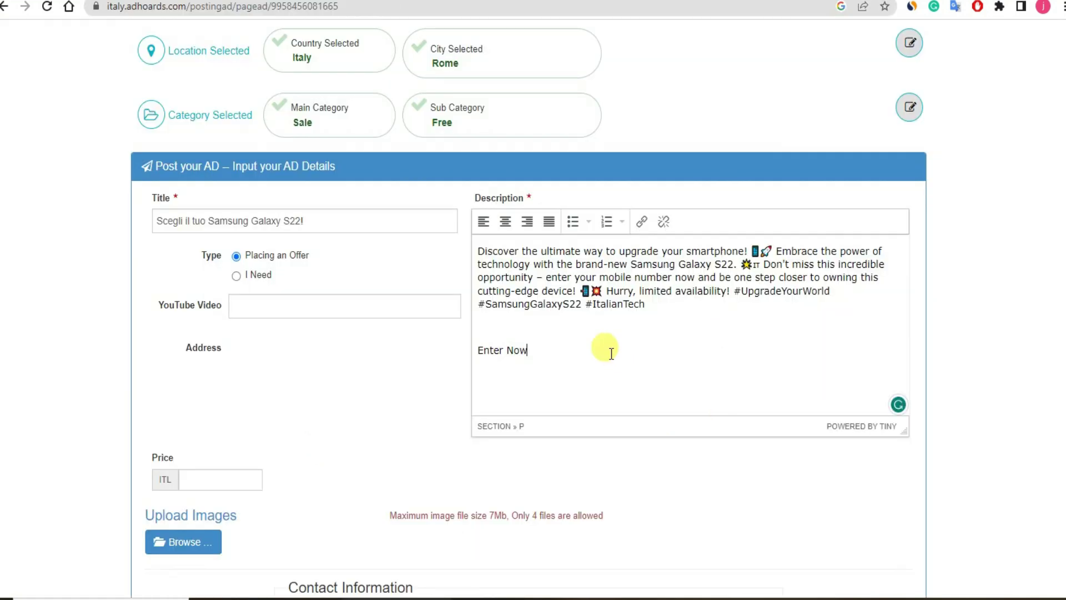
pyautogui.tripleClick(525, 347)
pyautogui.click(642, 222)
pyautogui.hotkey('ctrl', 'v')
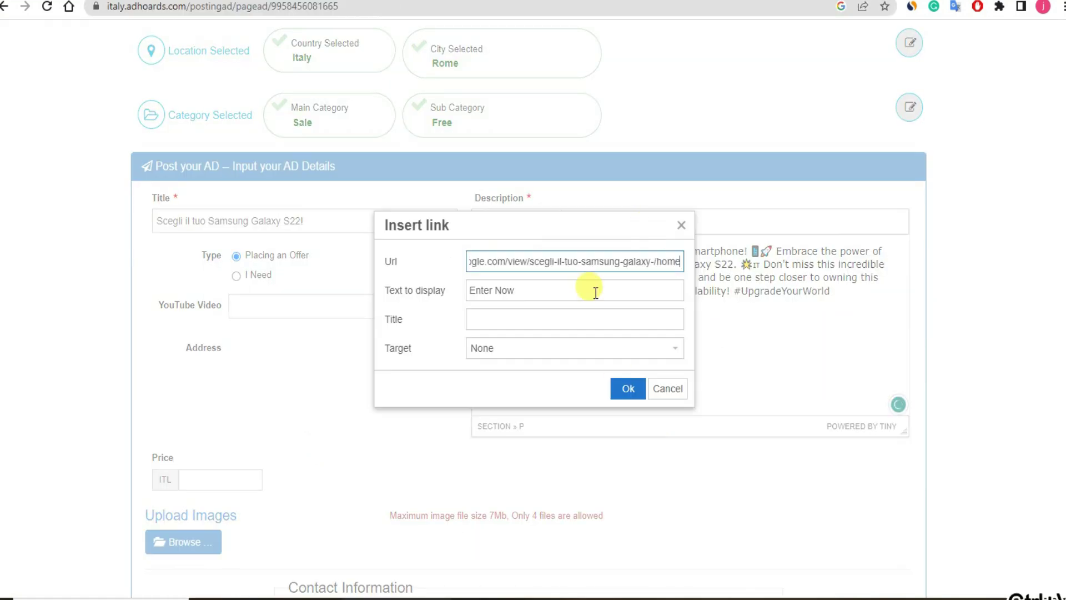
pyautogui.click(631, 392)
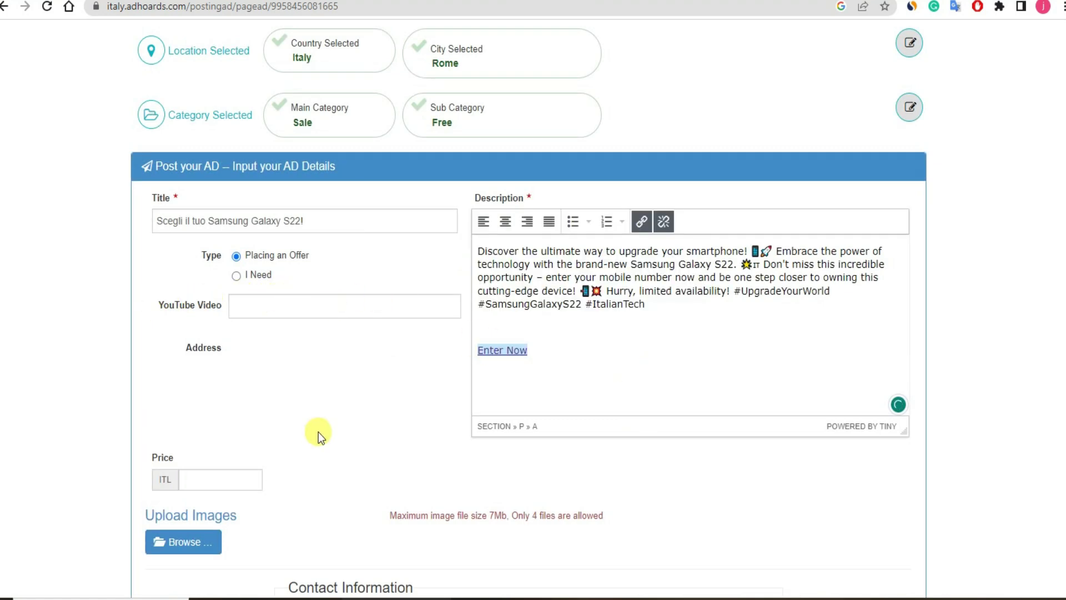
# - Upload the downloaded Galaxy S22 PNG image to the ad and fill in the contact e-mail and name
pyautogui.scroll(-3, 319, 432)
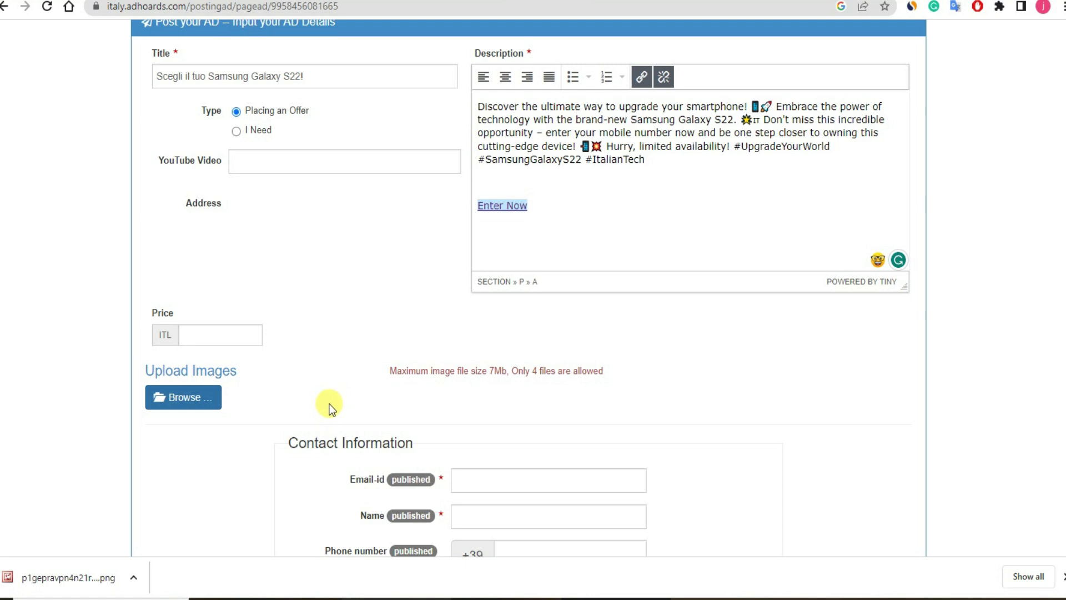
pyautogui.scroll(-4, 364, 440)
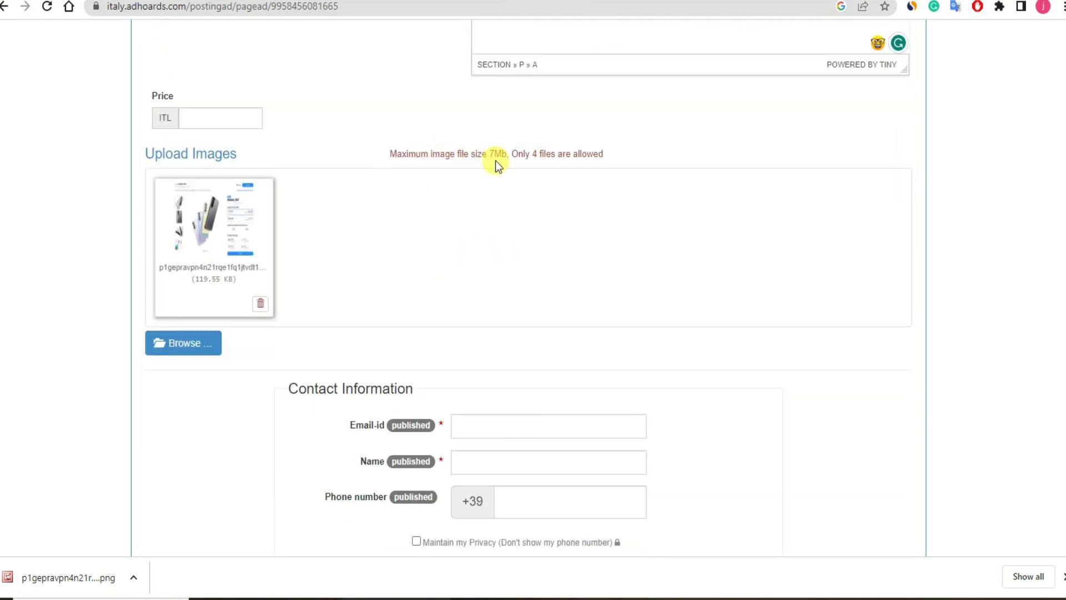
pyautogui.scroll(-3, 336, 279)
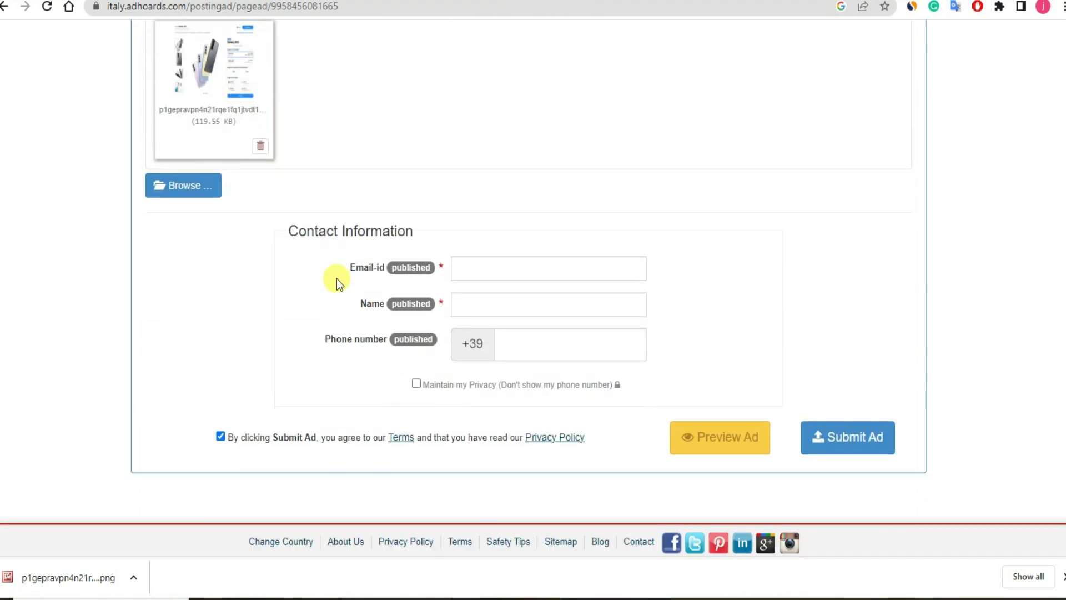
pyautogui.click(473, 244)
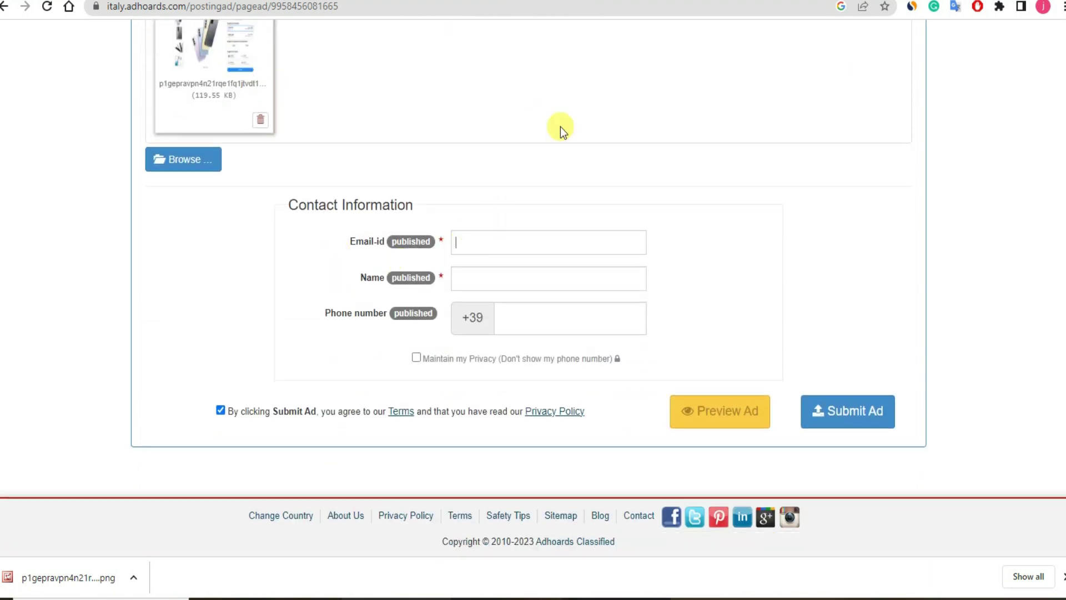
pyautogui.hotkey('ctrl', 'v')
pyautogui.click(472, 276)
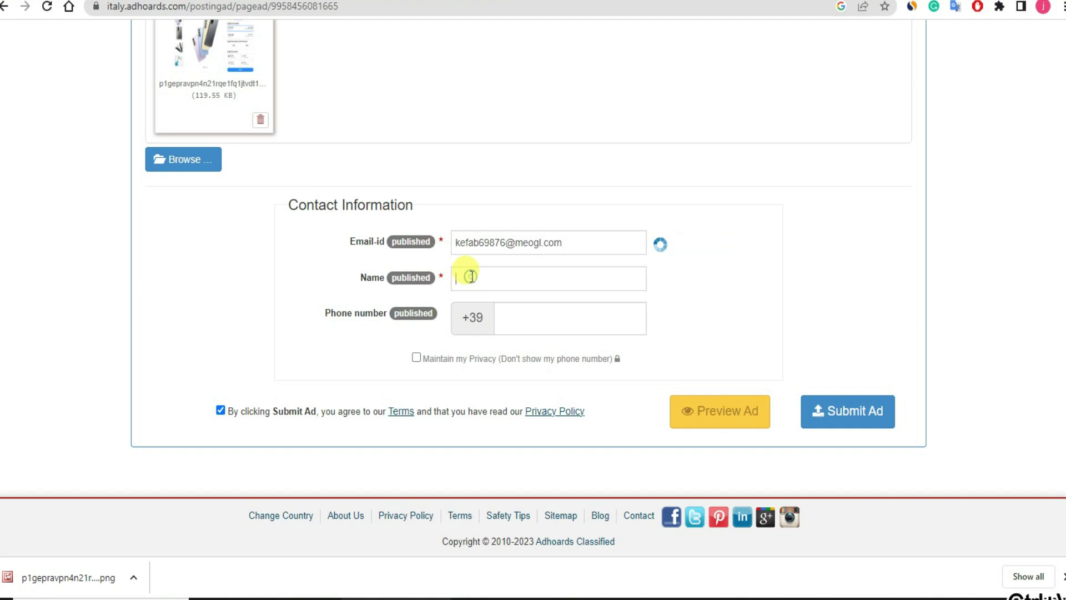
pyautogui.write('Guru')
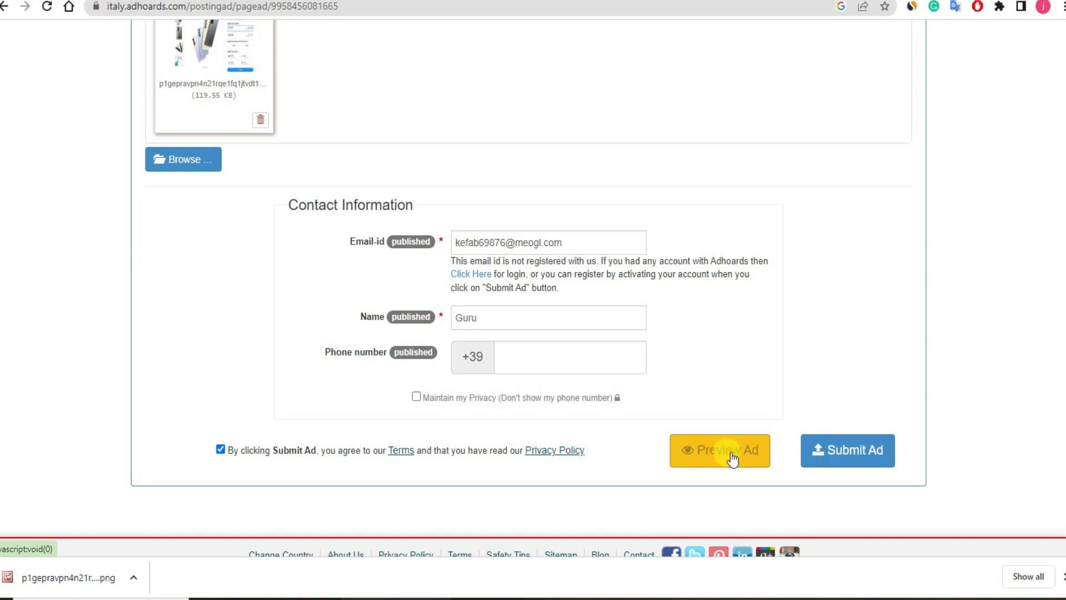
# - Submit the ad, enter the captcha code and place the ad on Adhoards
pyautogui.click(851, 453)
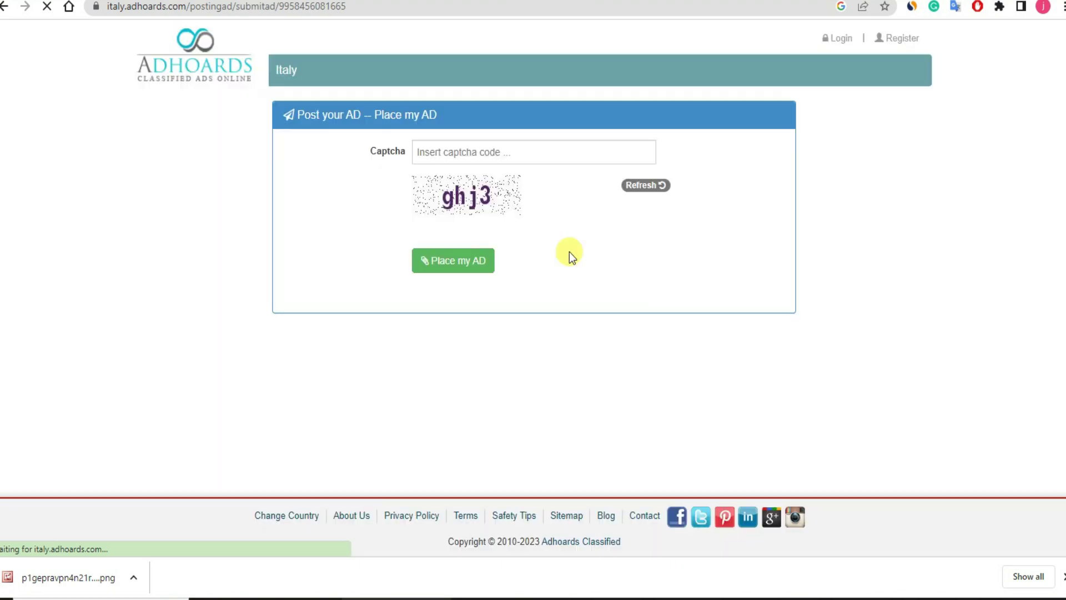
pyautogui.click(457, 150)
pyautogui.write('ghj3')
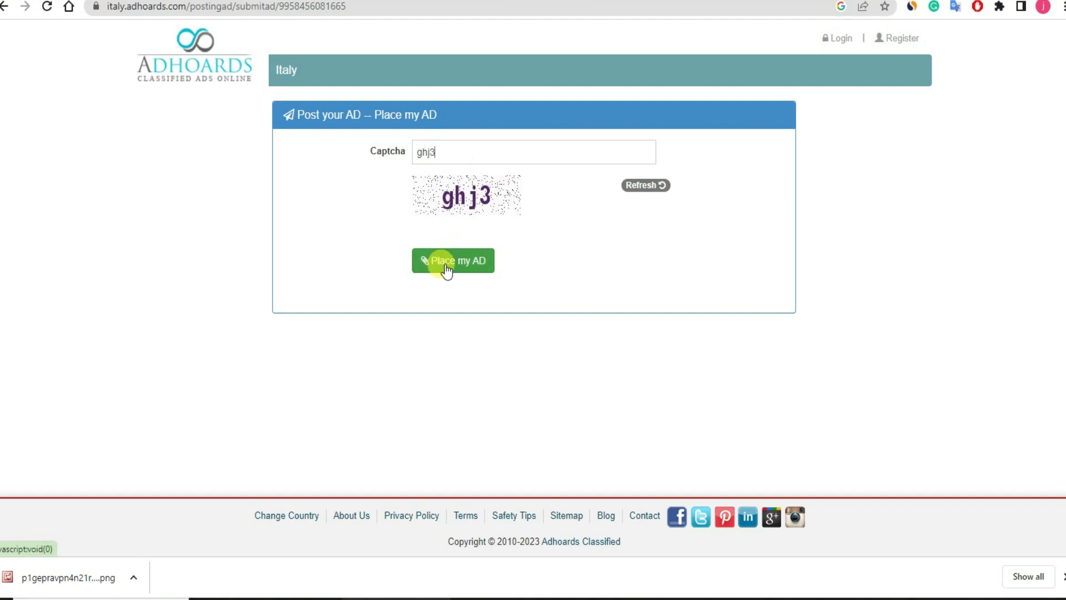
pyautogui.click(444, 264)
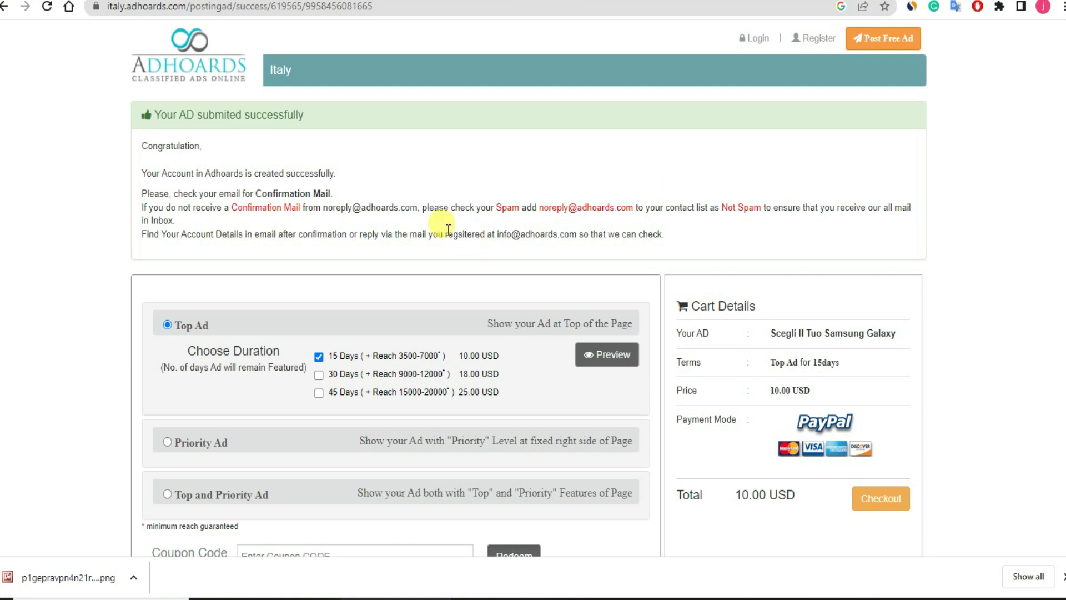
# - Examine the ad submission page, including the paid promotion options and the confirmation mail instructions
pyautogui.scroll(-3, 444, 225)
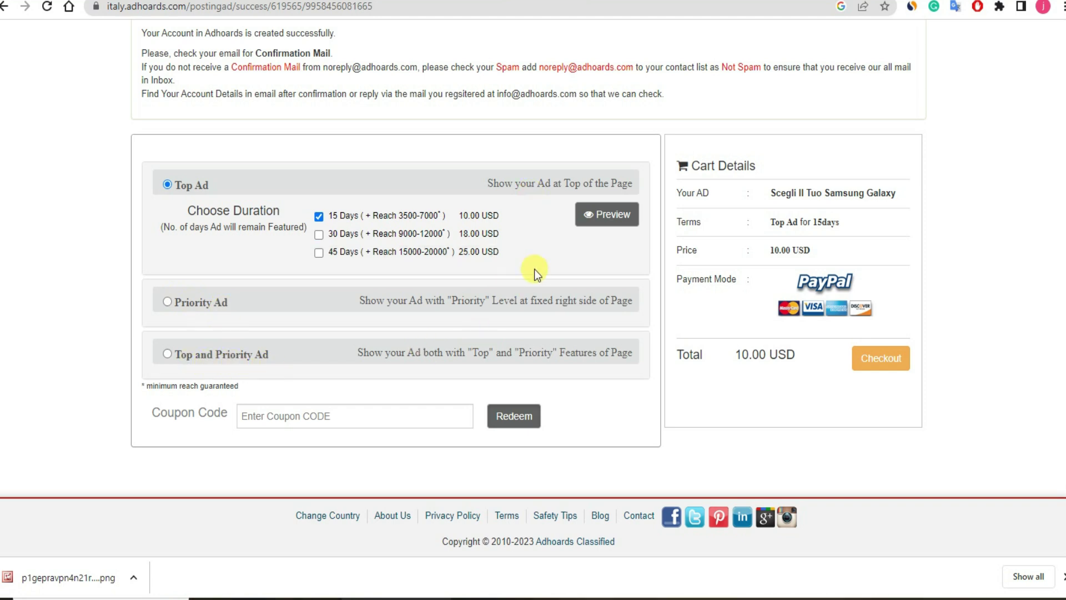
pyautogui.scroll(3, 538, 269)
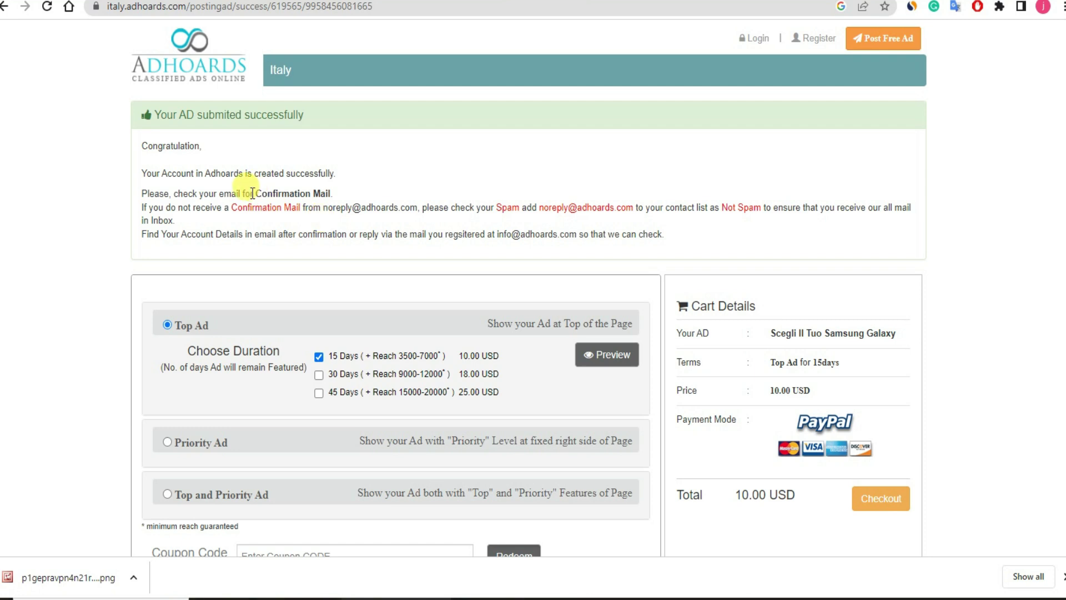
pyautogui.moveTo(253, 193); pyautogui.dragTo(368, 200)
pyautogui.click(383, 199)
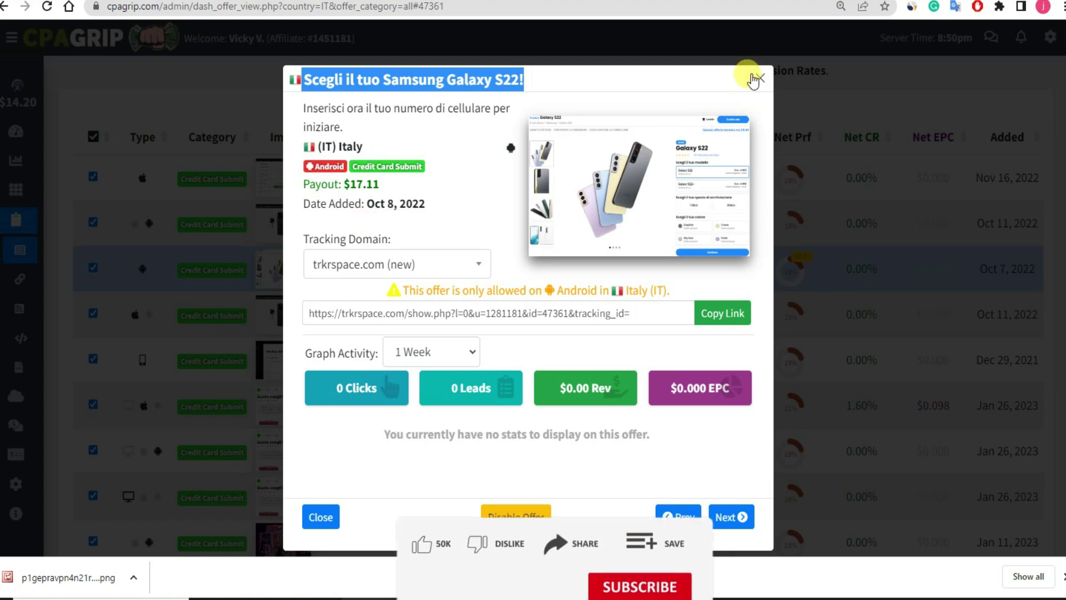
# - Switch to CPAGrip, close the Samsung Galaxy S22 offer details and return to the start of the Italian offers list
pyautogui.click(754, 81)
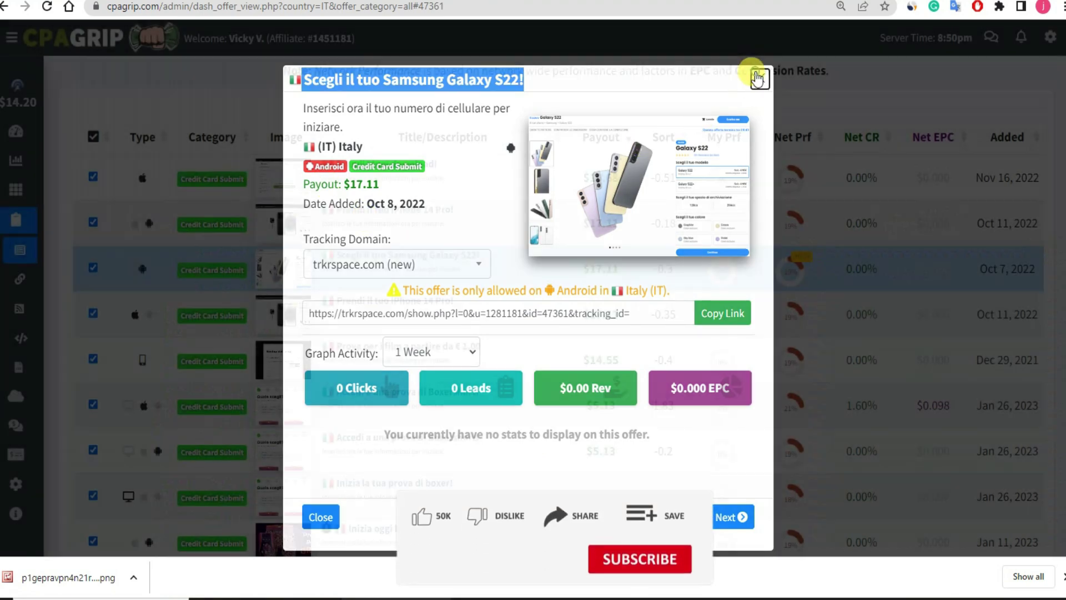
pyautogui.scroll(3, 528, 233)
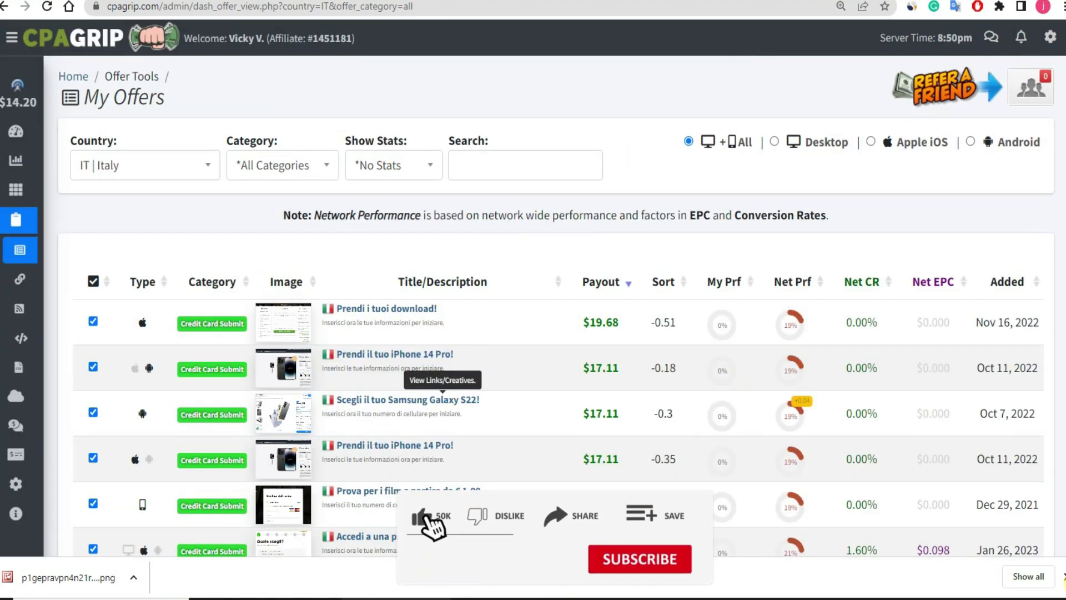